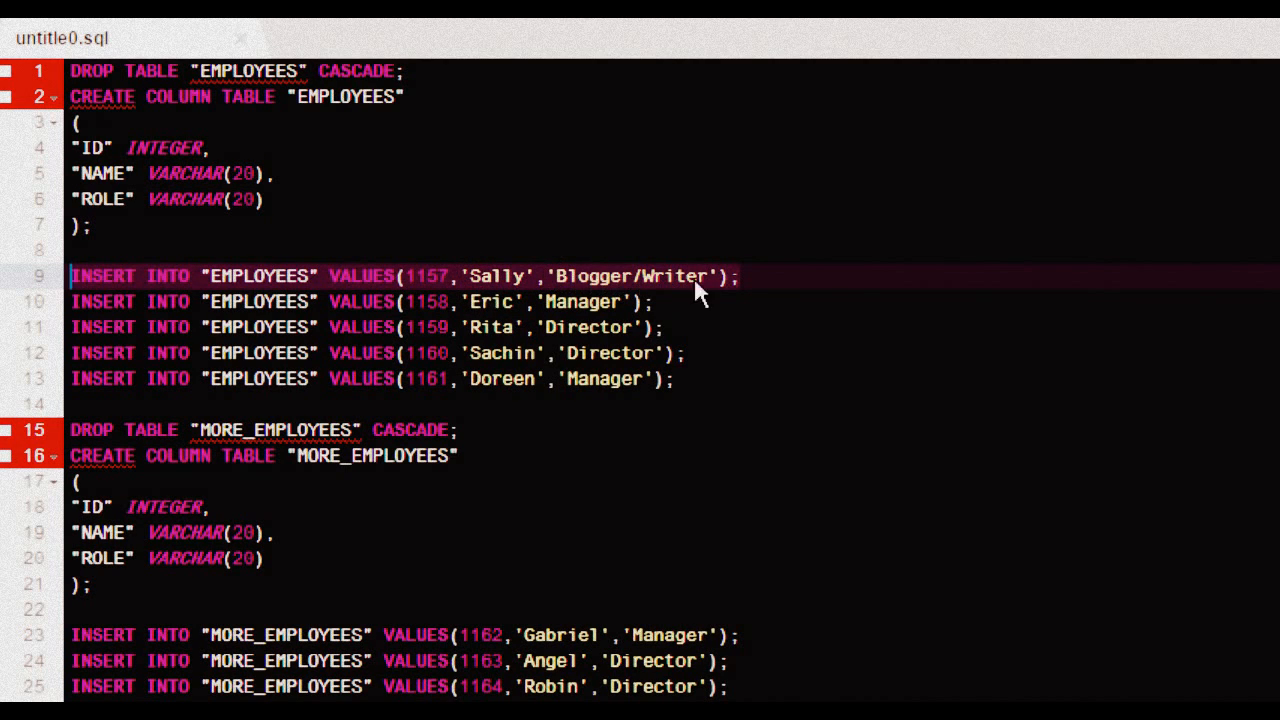
# - Run the SQL script that recreates and fills the EMPLOYEES and MORE_EMPLOYEES tables, and close the SQL console
pyautogui.click(733, 347)
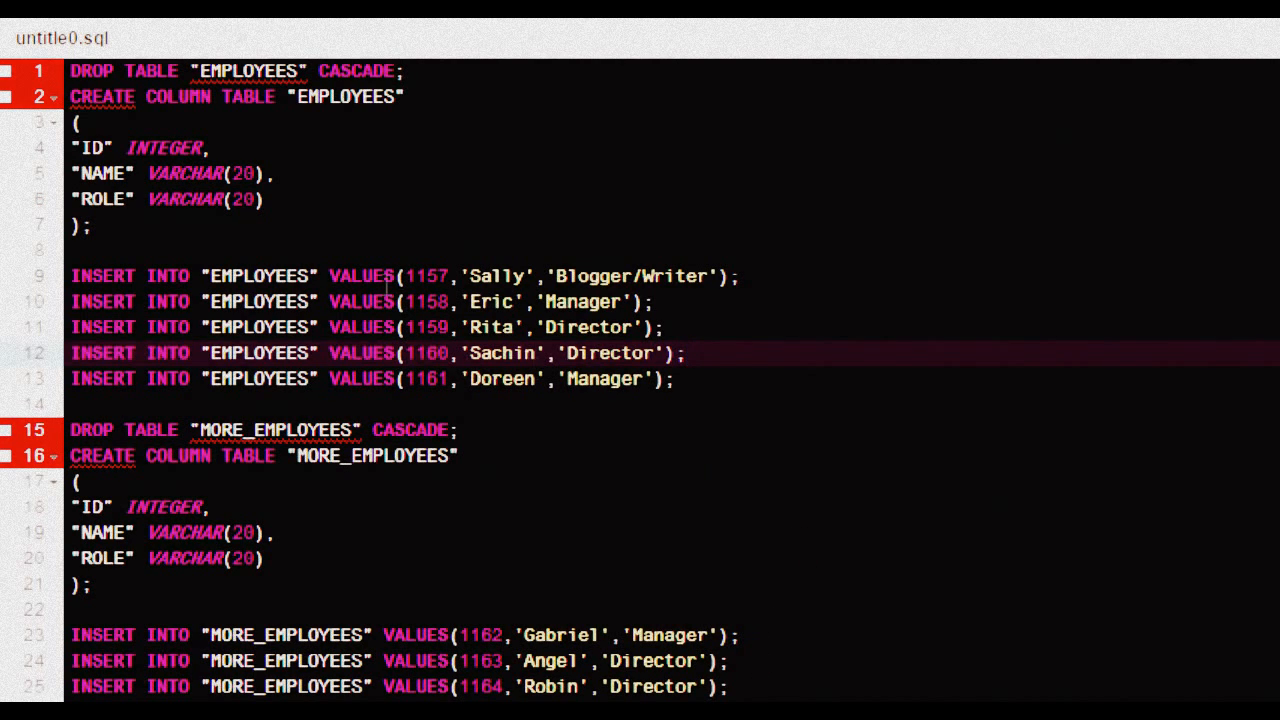
pyautogui.click(280, 137)
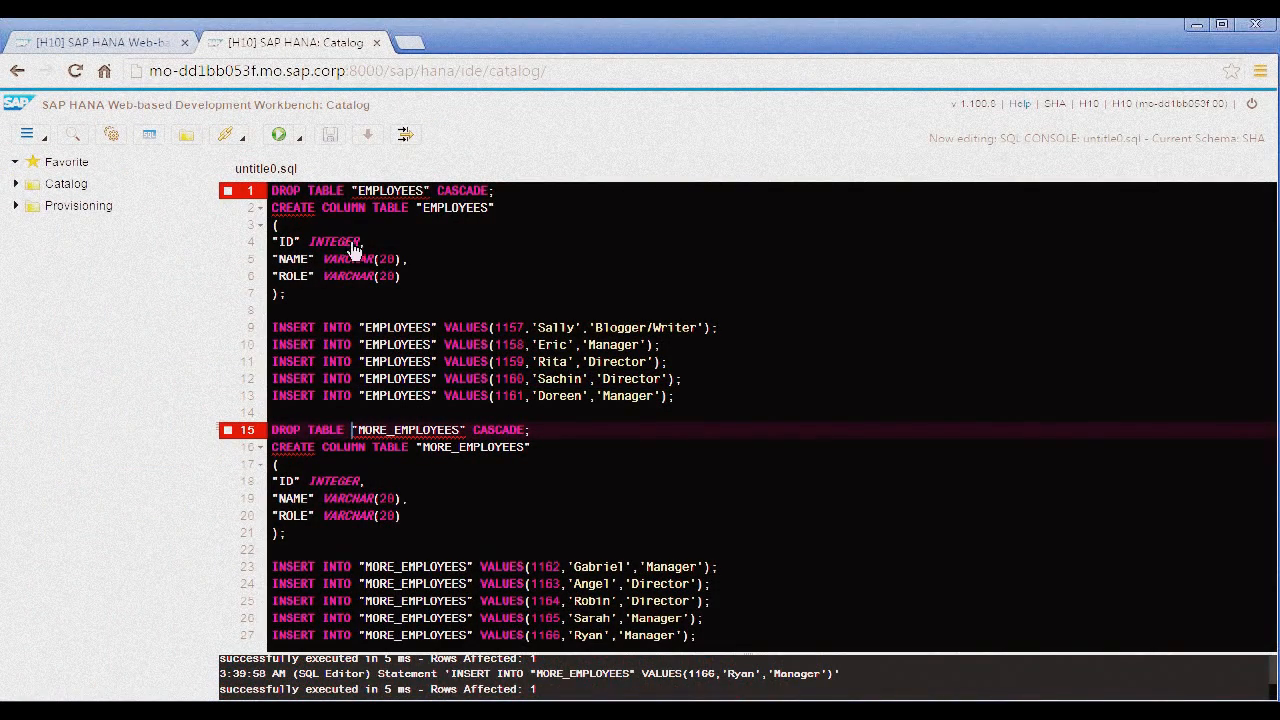
pyautogui.click(385, 172)
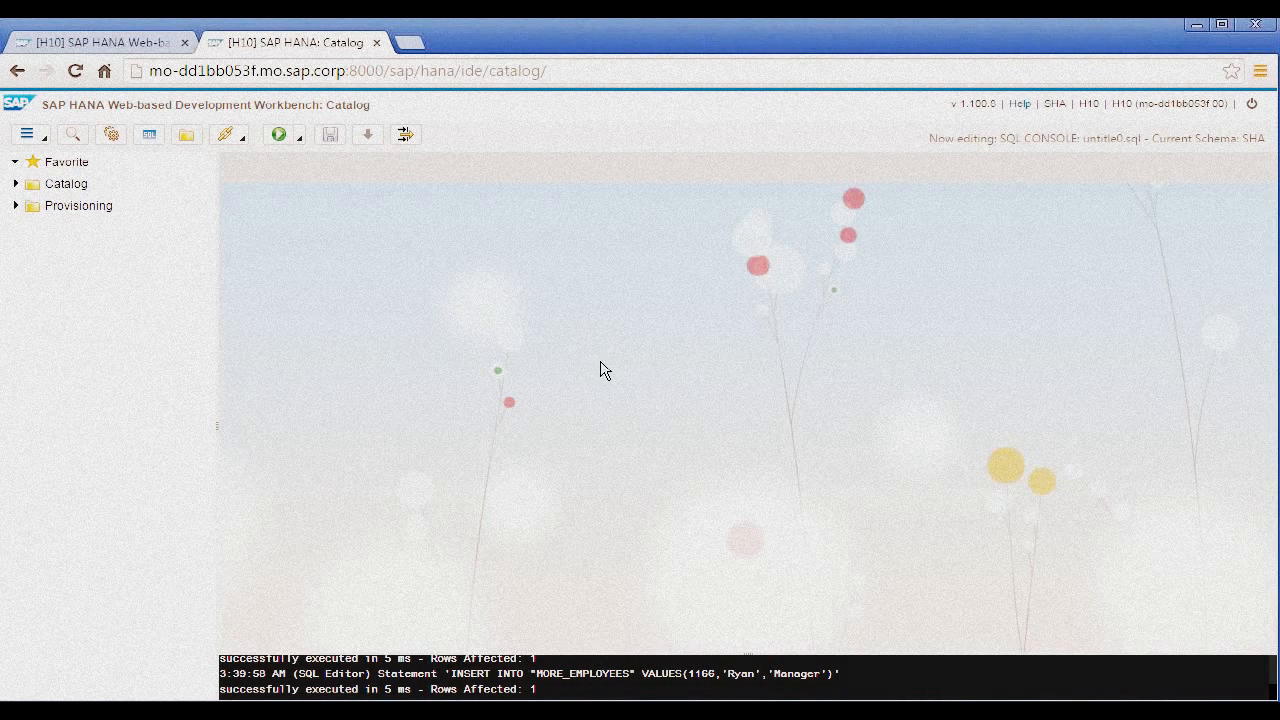
# - View the content of the EMPLOYEES table in the SHA schema and close it again
pyautogui.click(15, 184)
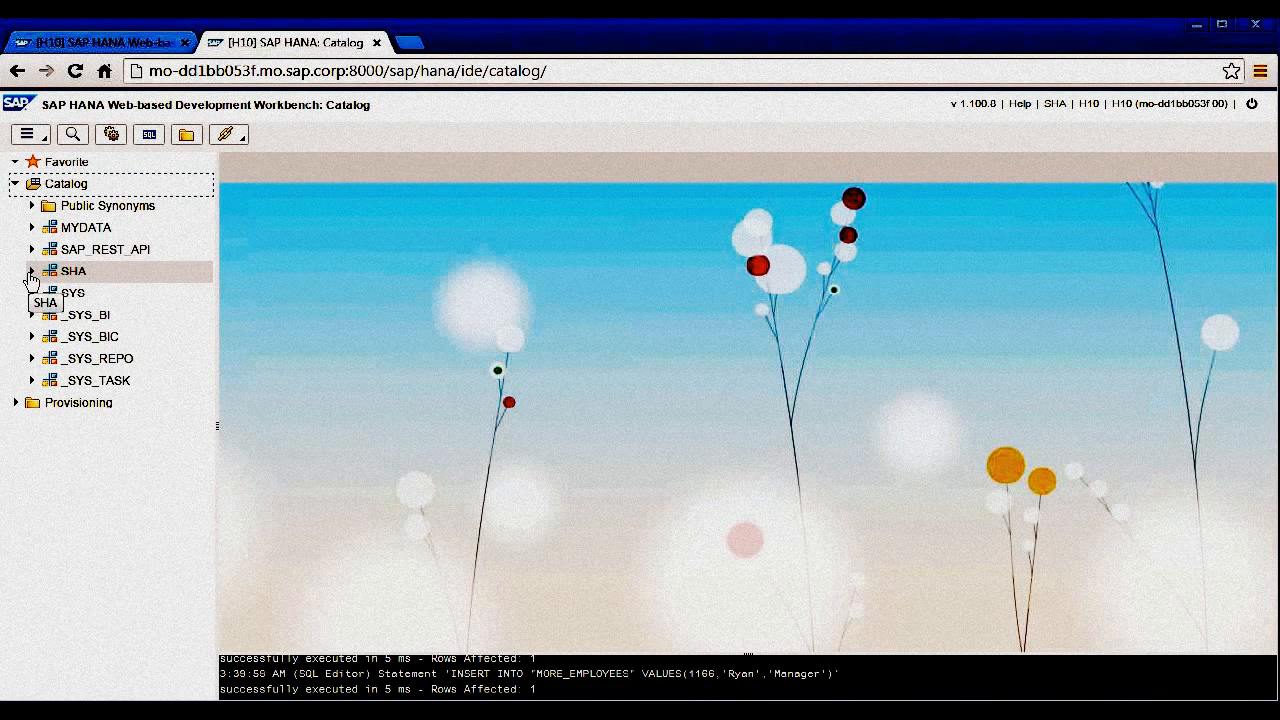
pyautogui.click(31, 272)
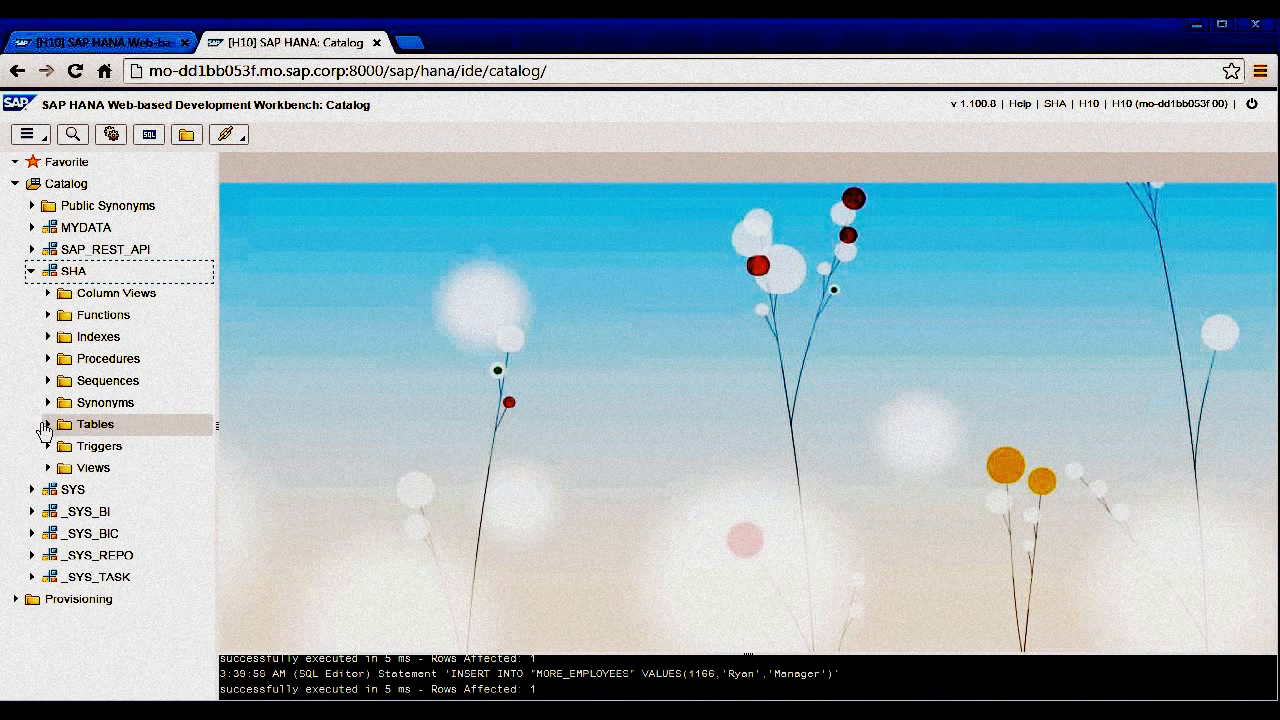
pyautogui.click(47, 425)
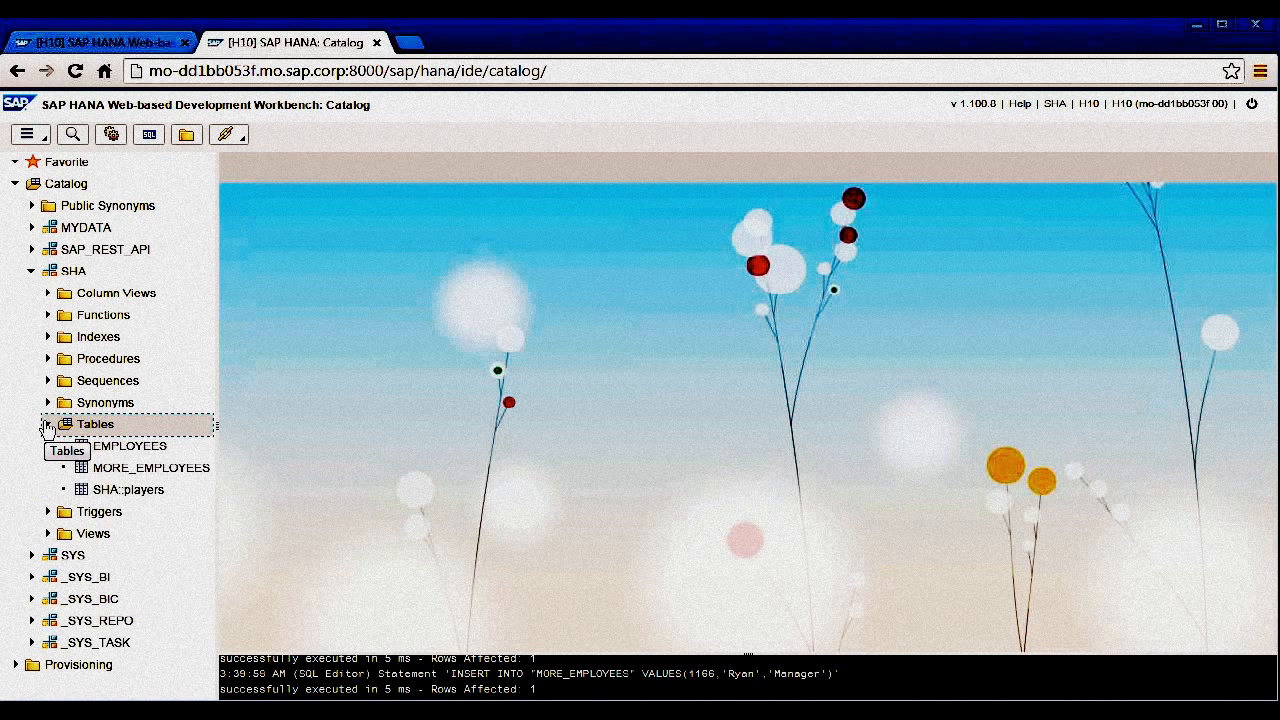
pyautogui.rightClick(143, 455)
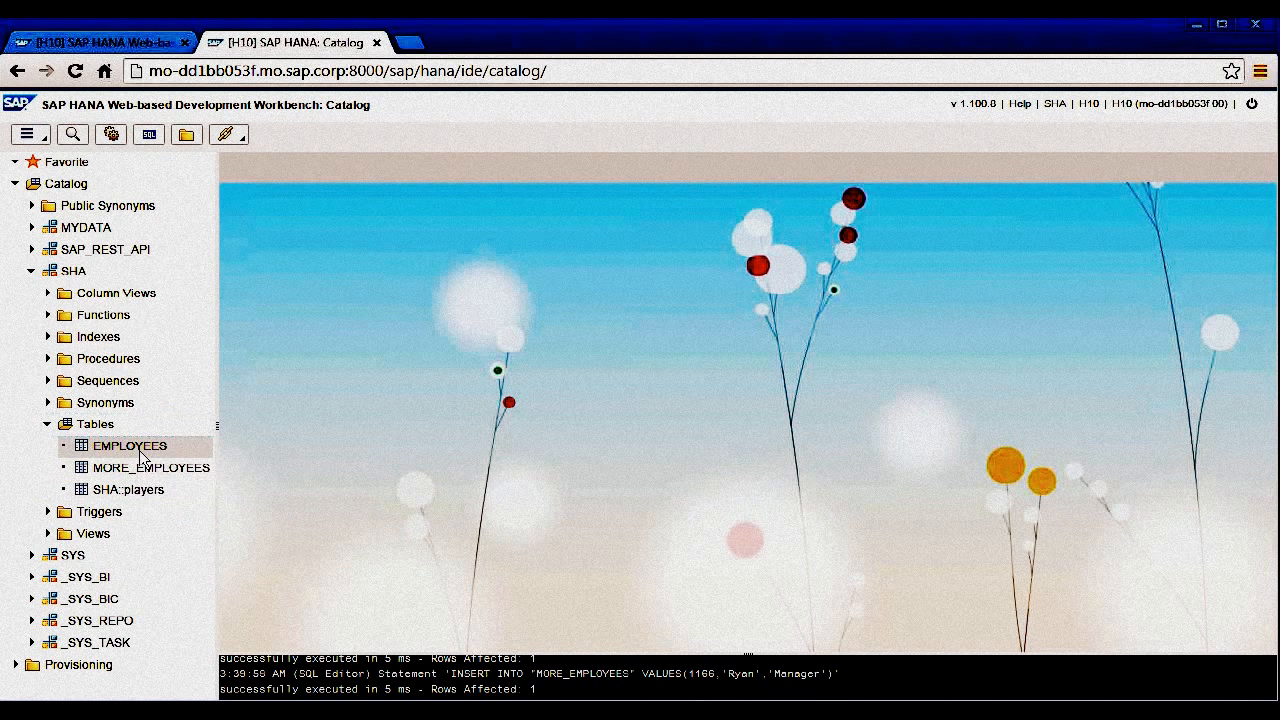
pyautogui.rightClick(143, 455)
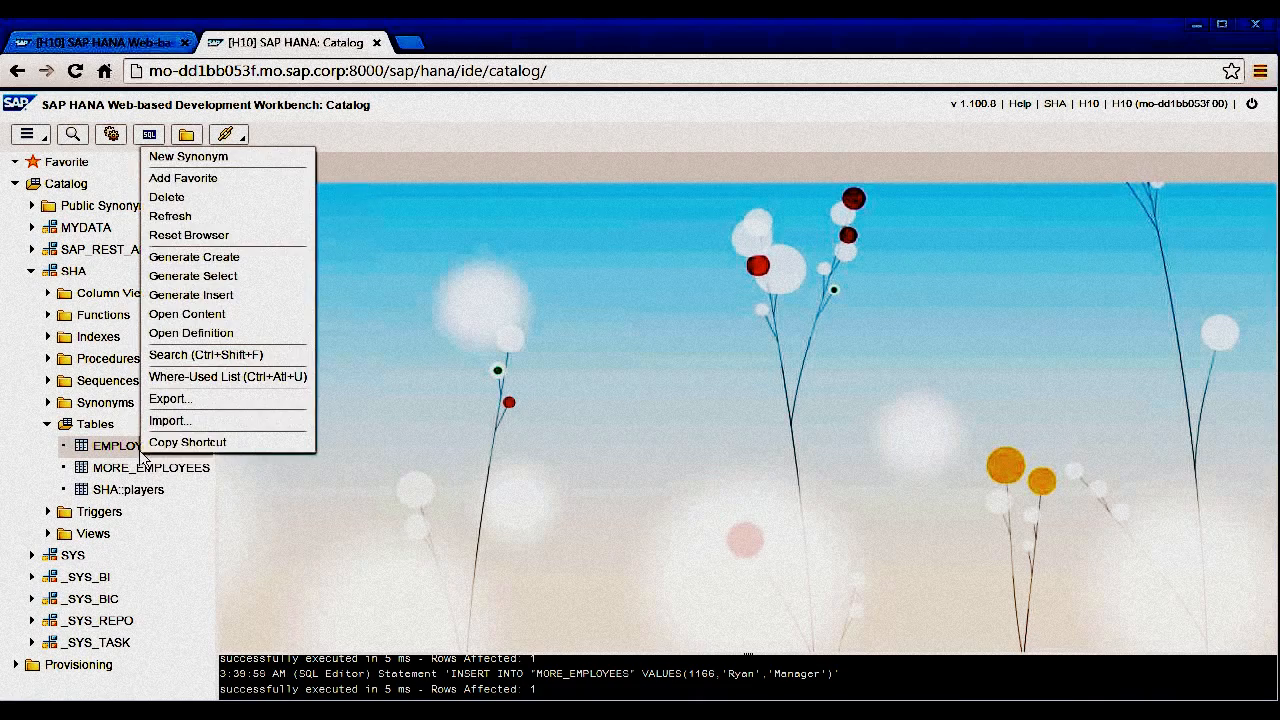
pyautogui.click(197, 316)
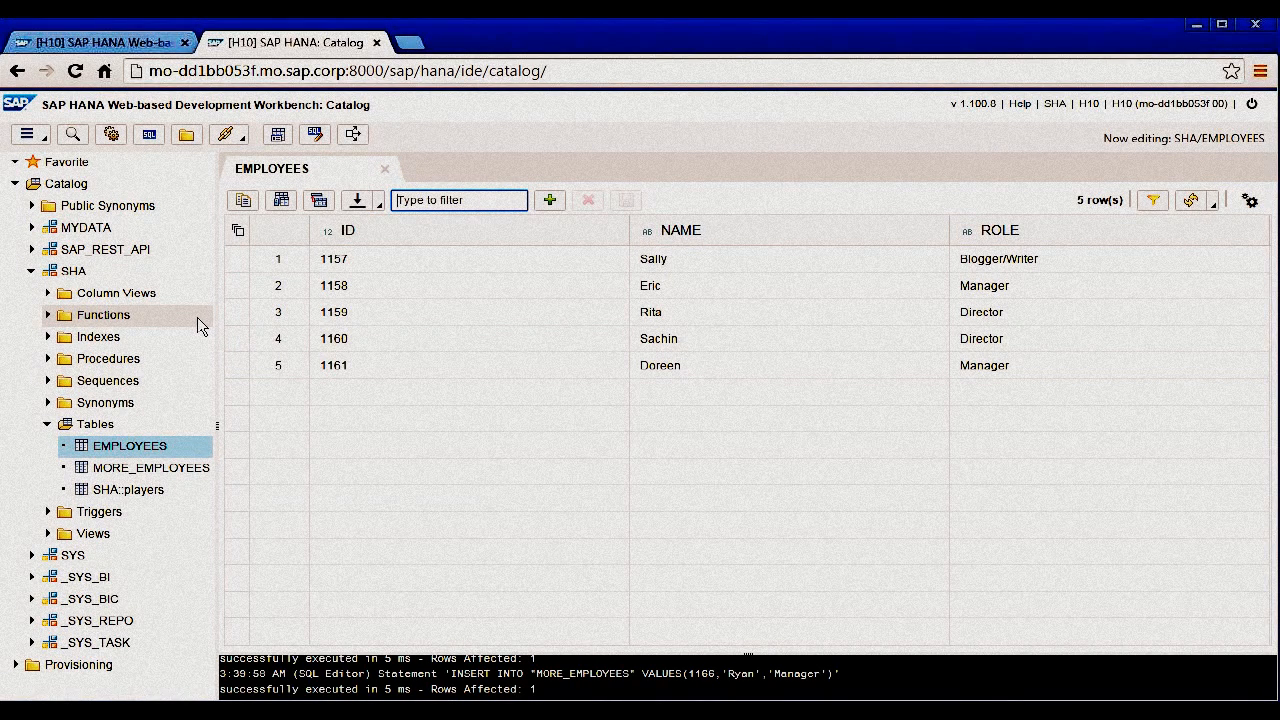
pyautogui.click(385, 169)
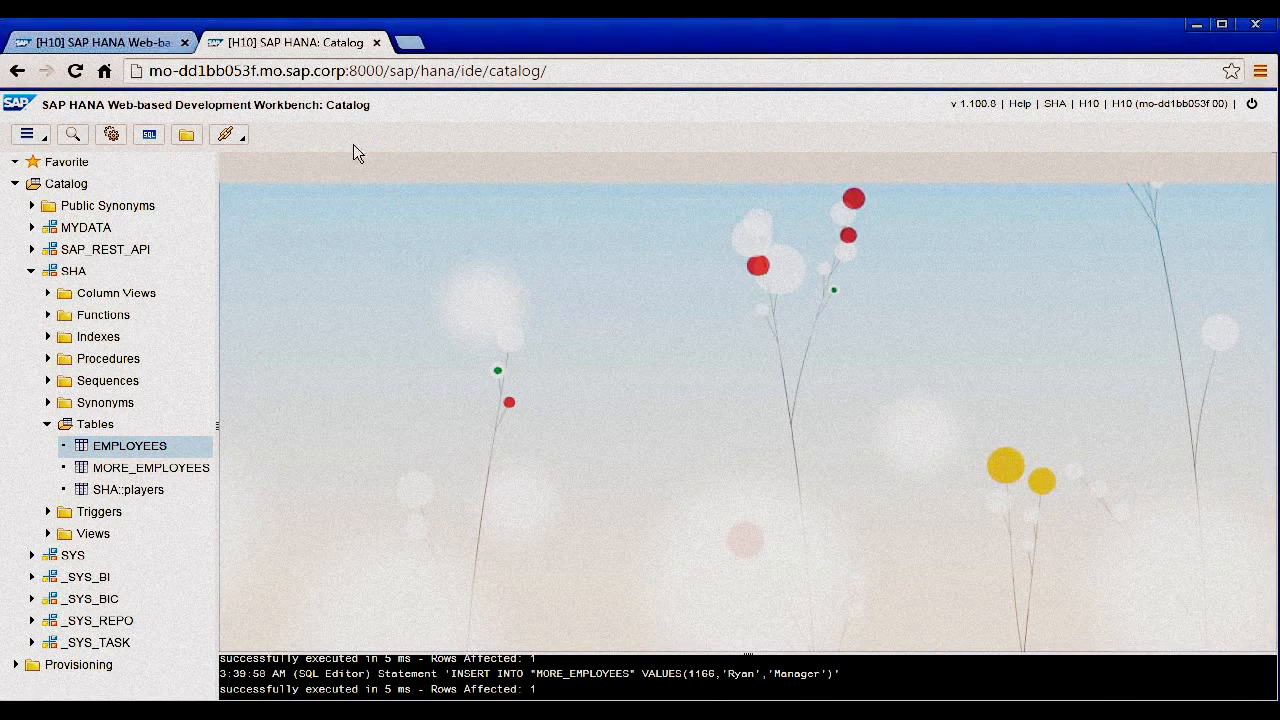
# - Open the workbench's Editor from its start page and expand the SHA package
pyautogui.click(136, 48)
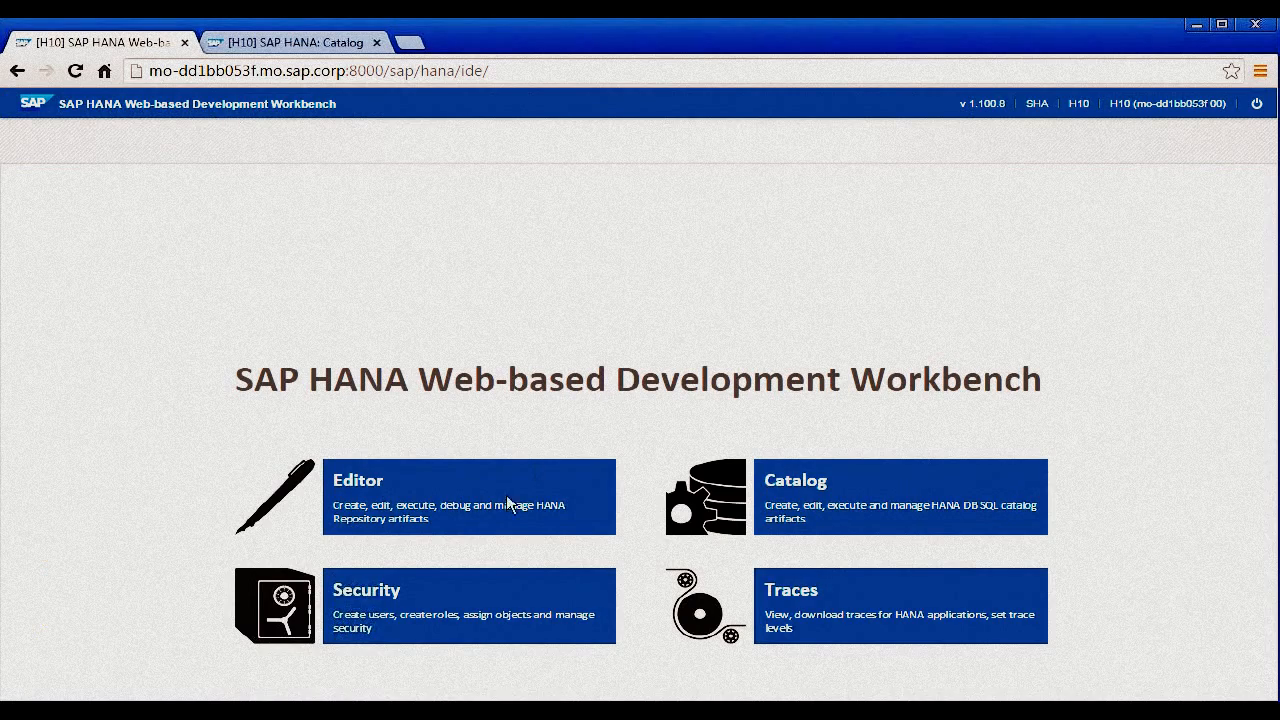
pyautogui.click(420, 506)
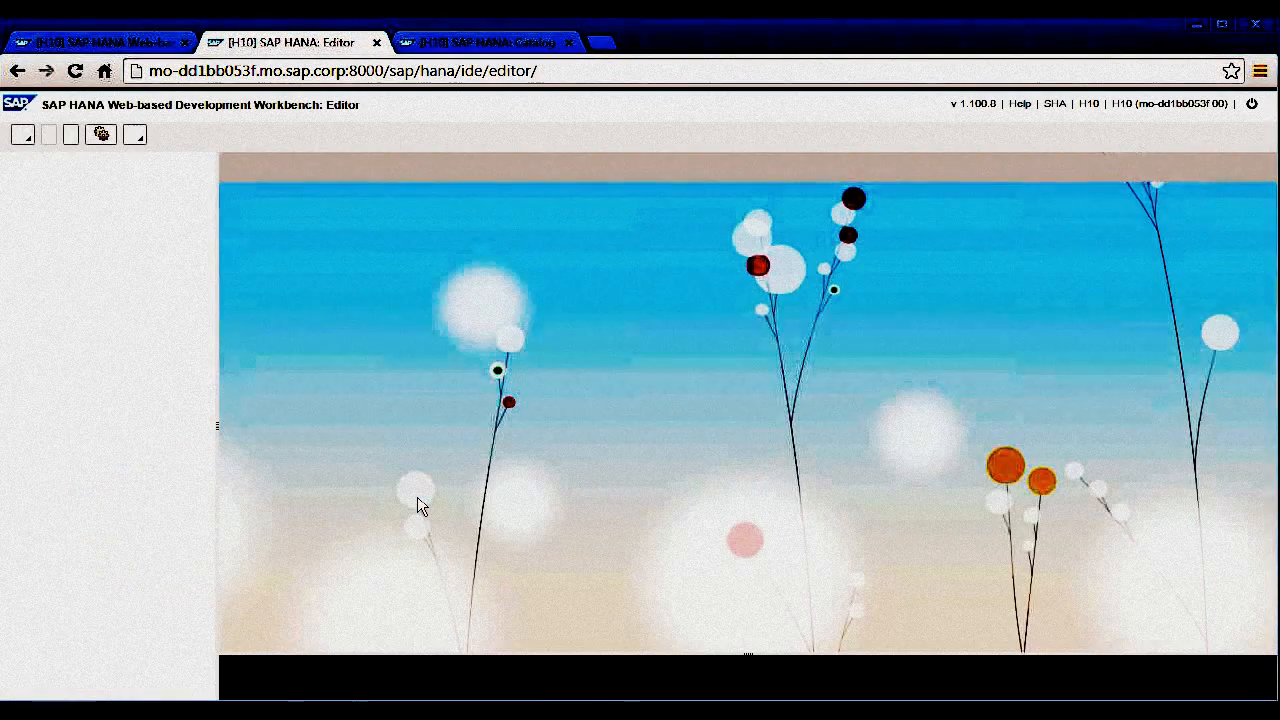
pyautogui.click(27, 245)
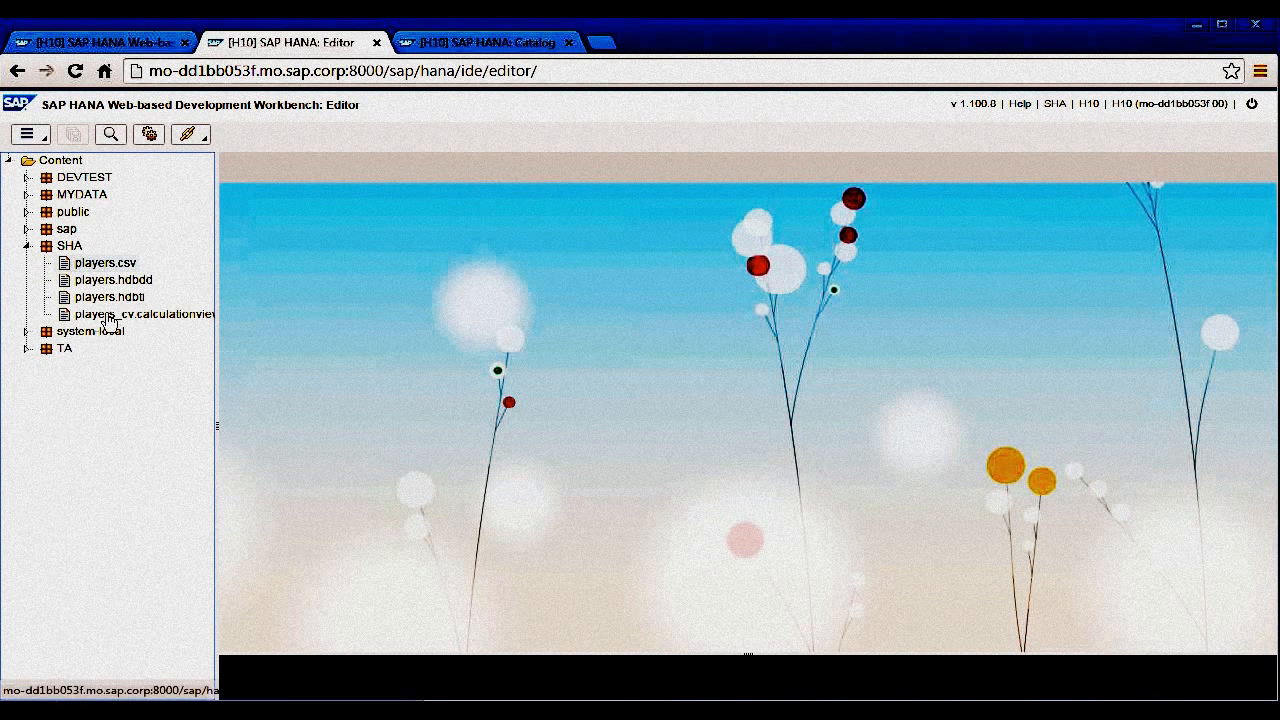
# - Create a graphical calculation view named union in the SHA package, with type STANDARD and data category DIMENSION
pyautogui.click(72, 247)
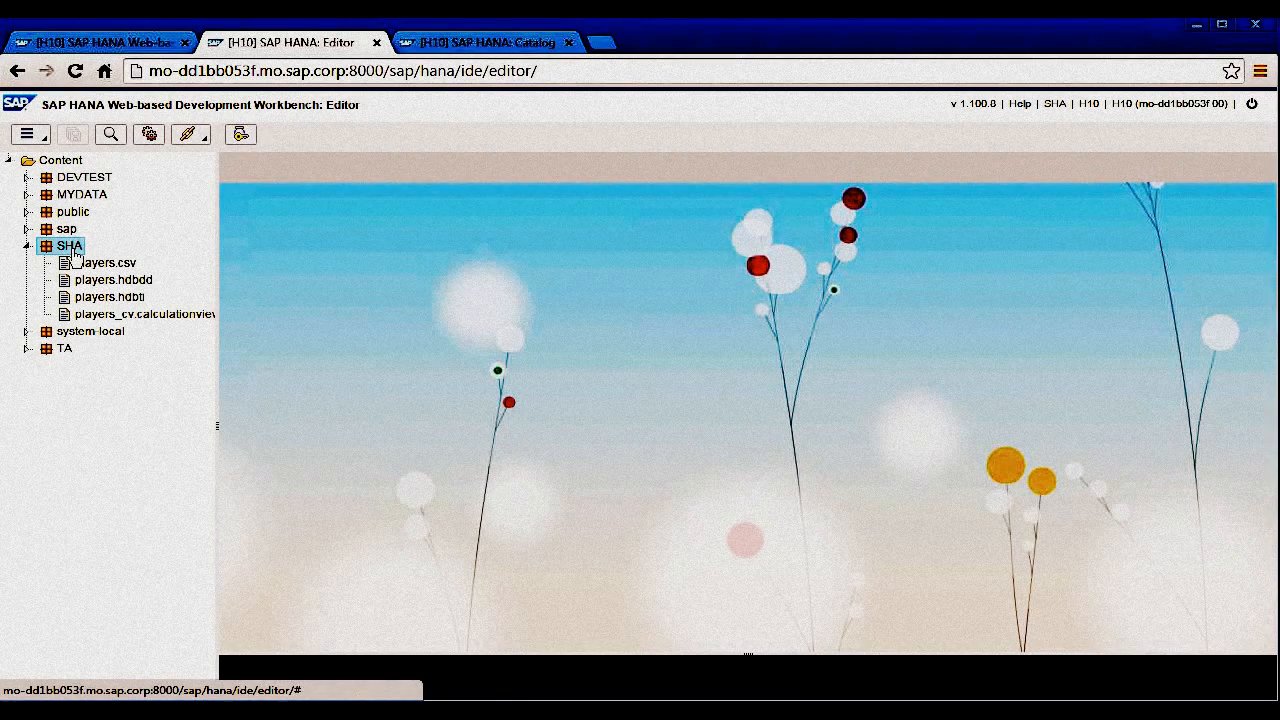
pyautogui.rightClick(75, 250)
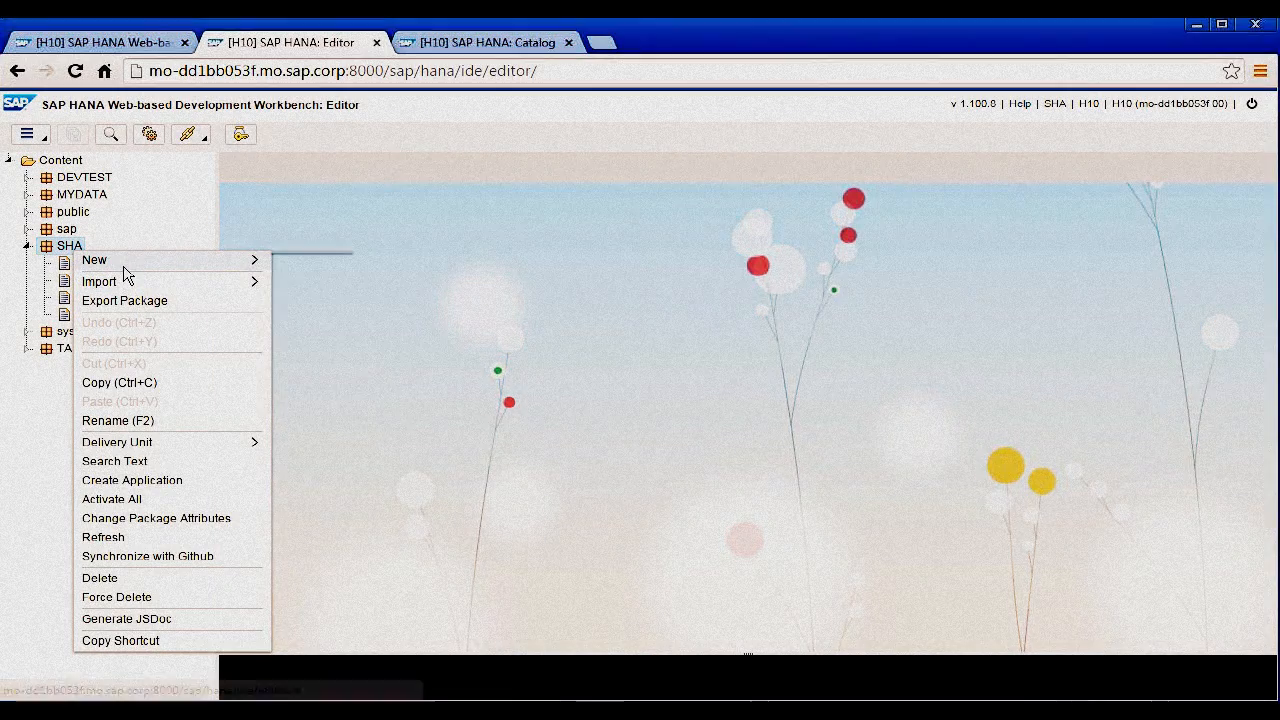
pyautogui.moveTo(128, 274)
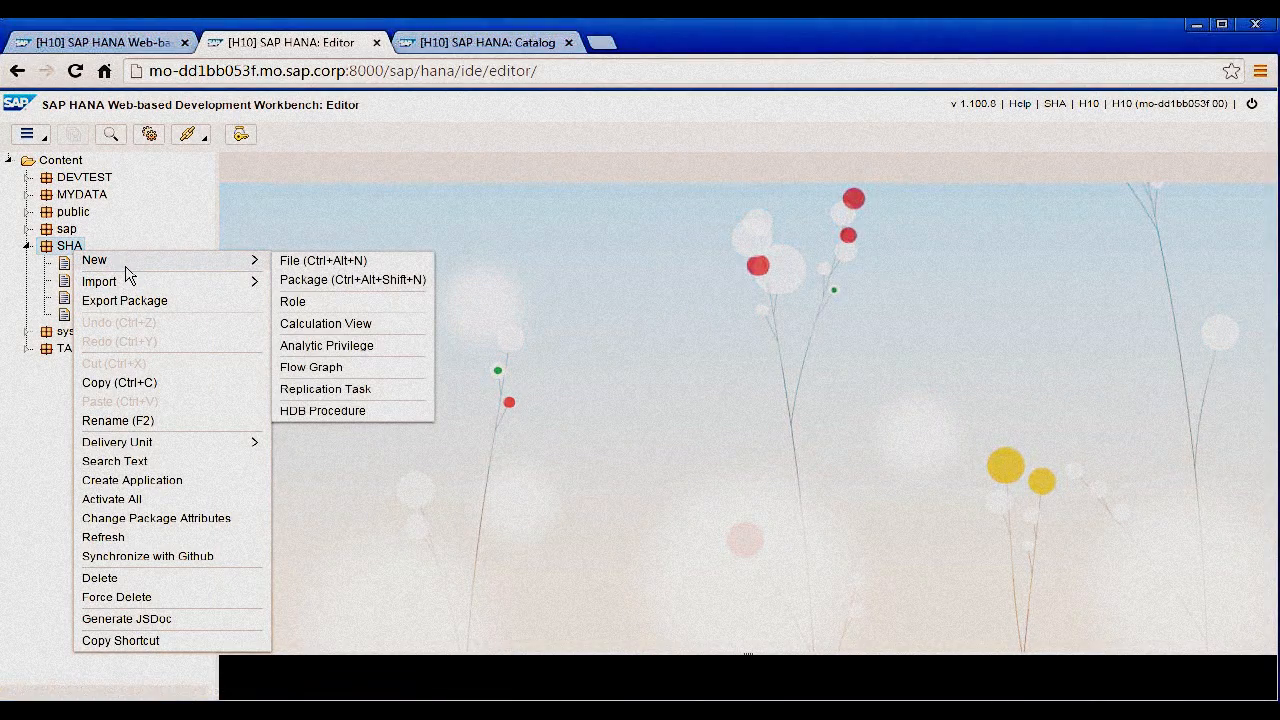
pyautogui.click(323, 323)
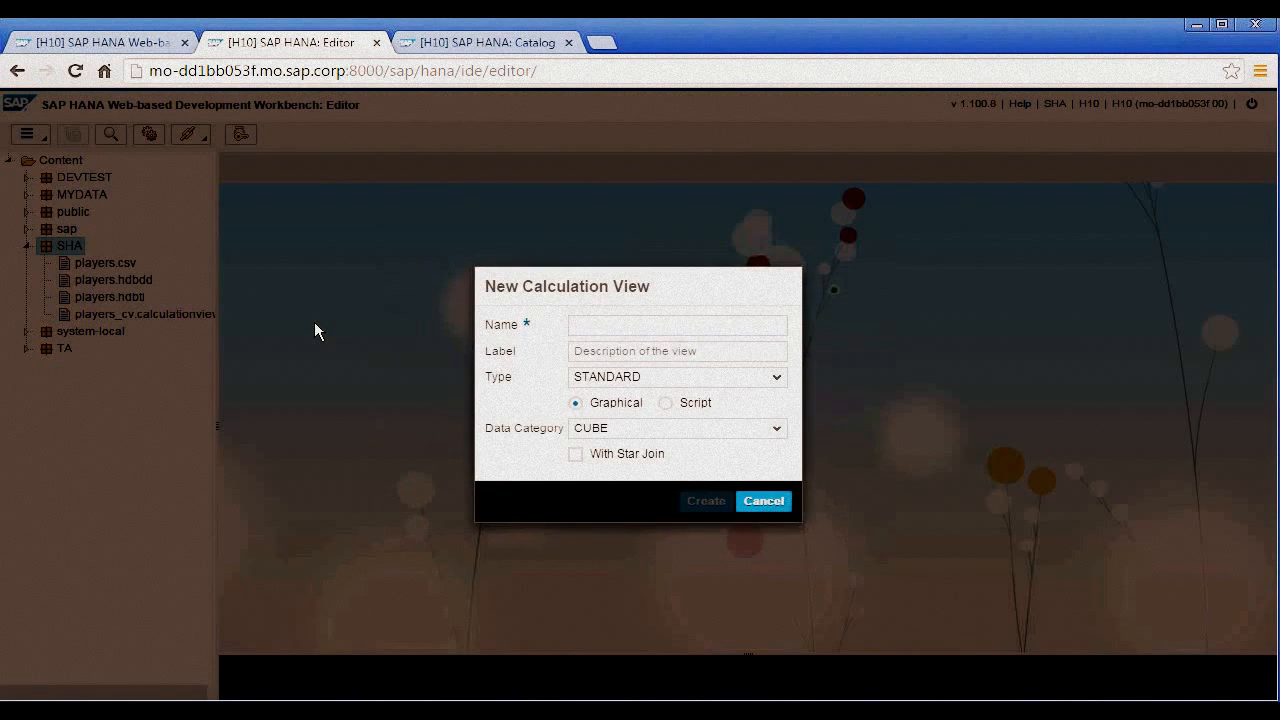
pyautogui.write('union')
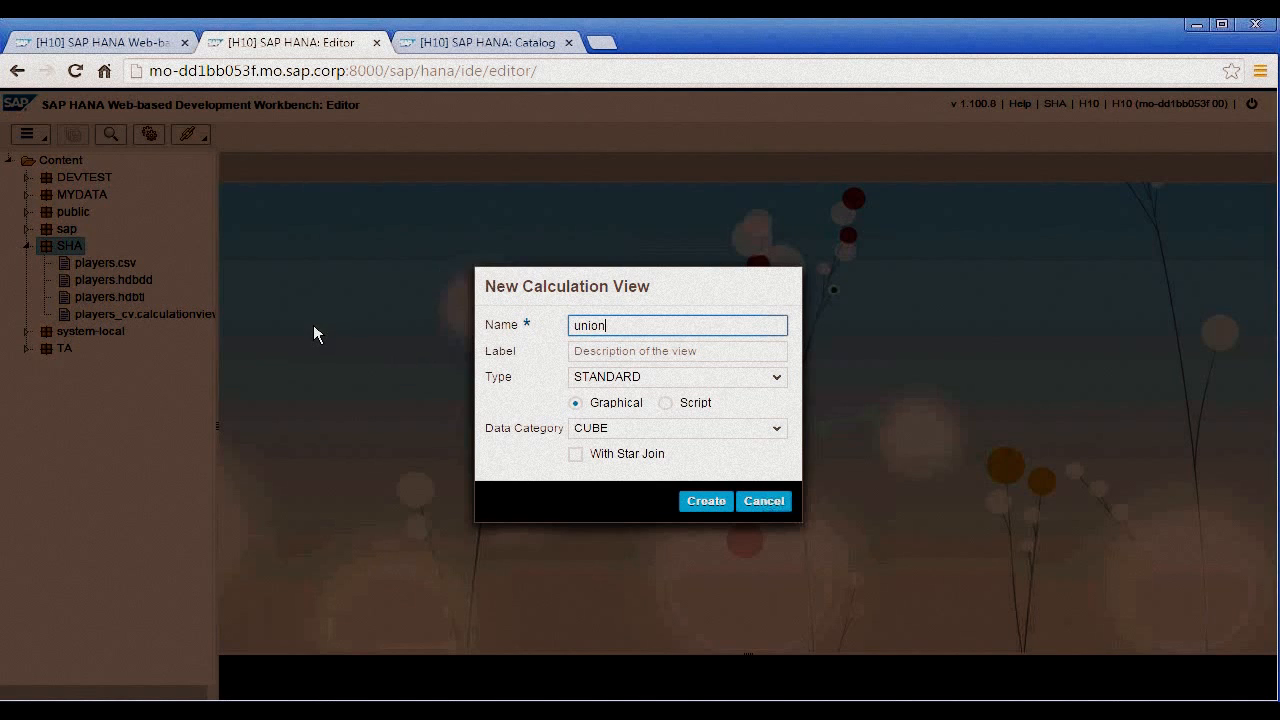
pyautogui.click(779, 428)
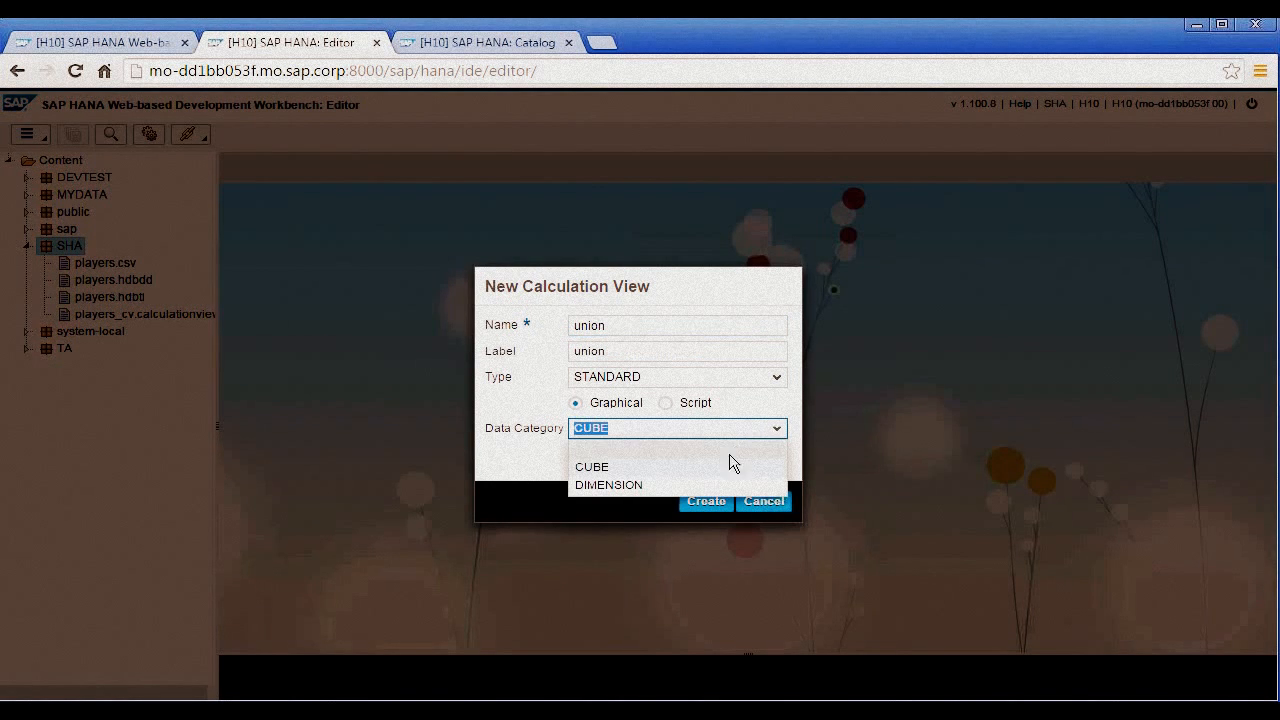
pyautogui.click(704, 485)
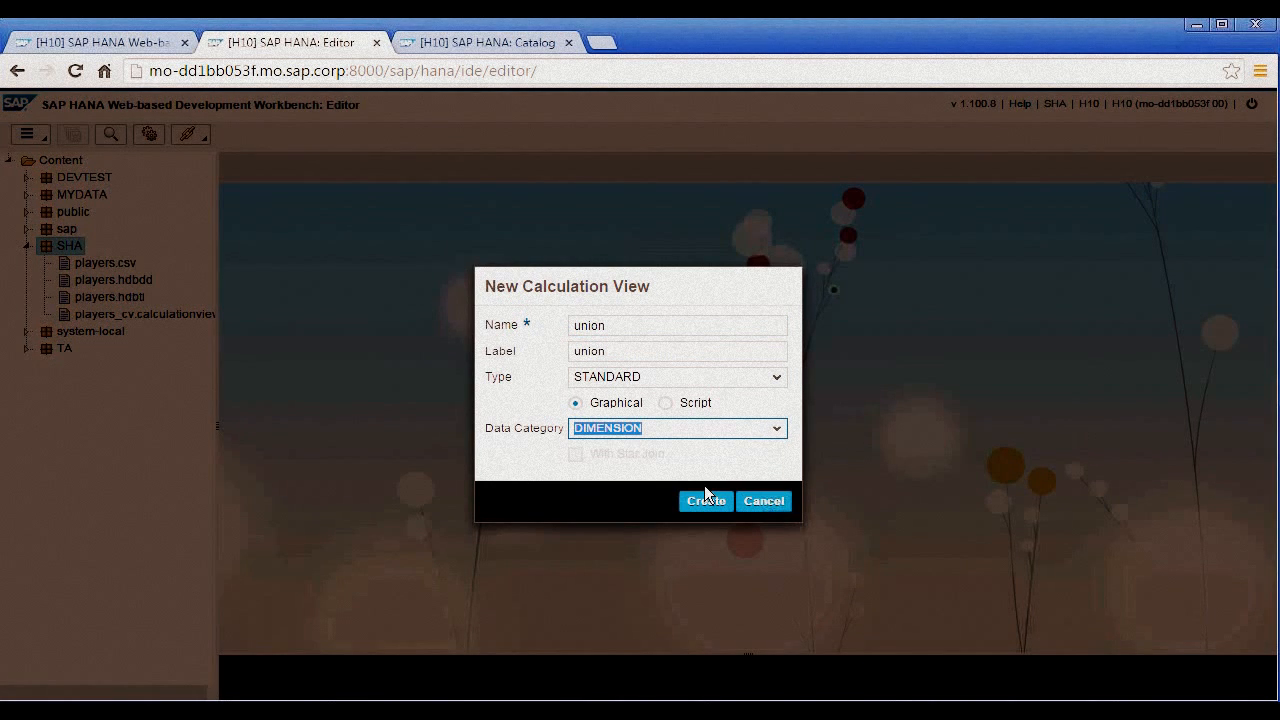
pyautogui.click(705, 494)
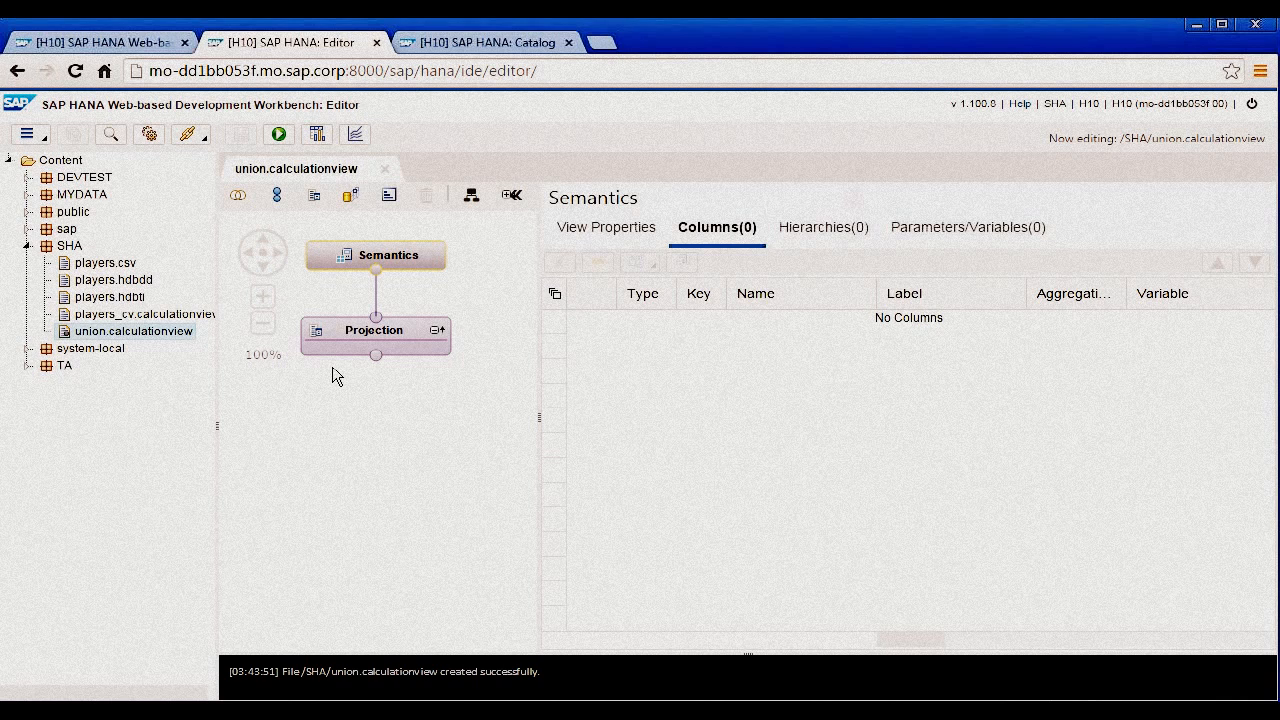
# - Add a union node below the Projection node and name it Union
pyautogui.click(278, 198)
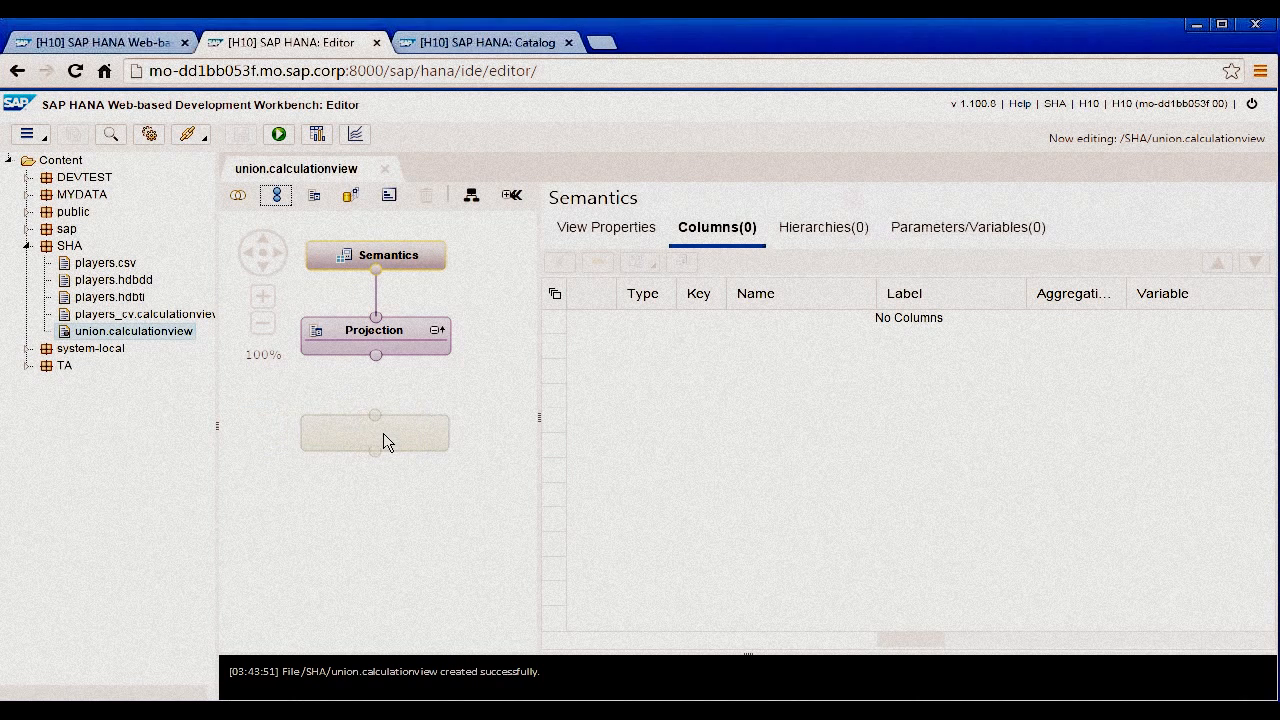
pyautogui.click(386, 436)
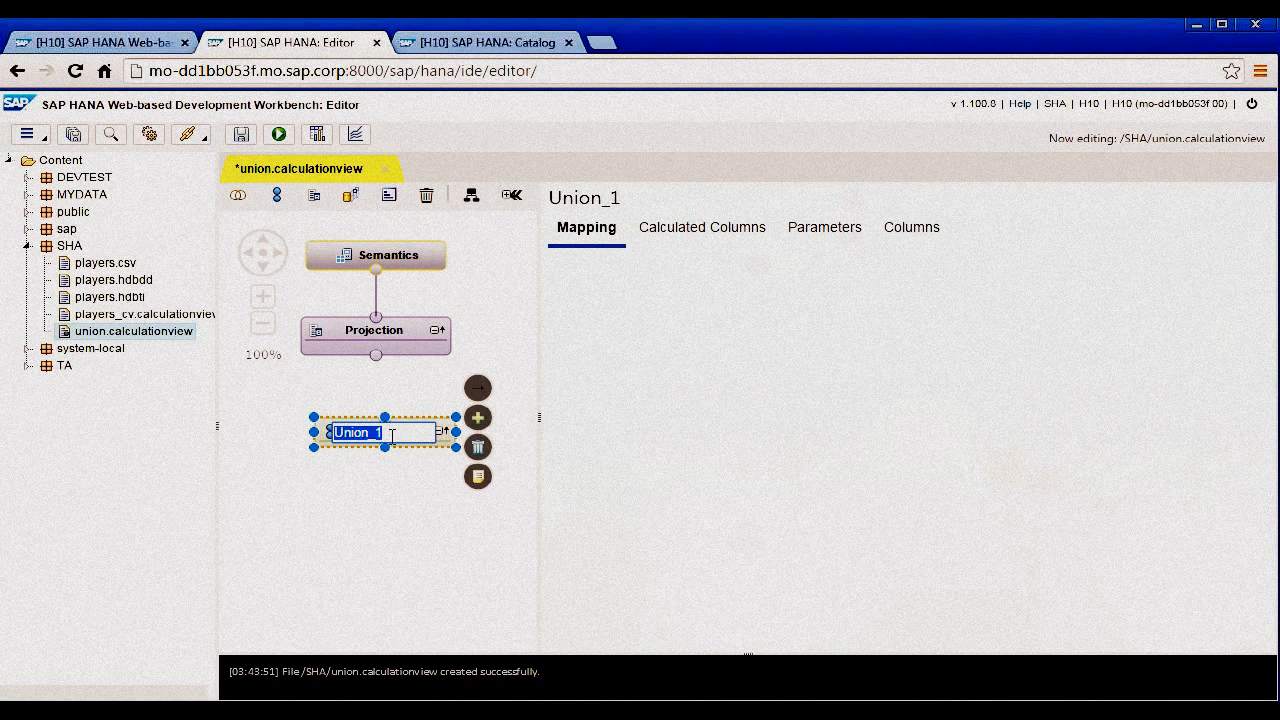
pyautogui.write('Union')
pyautogui.press('Return')
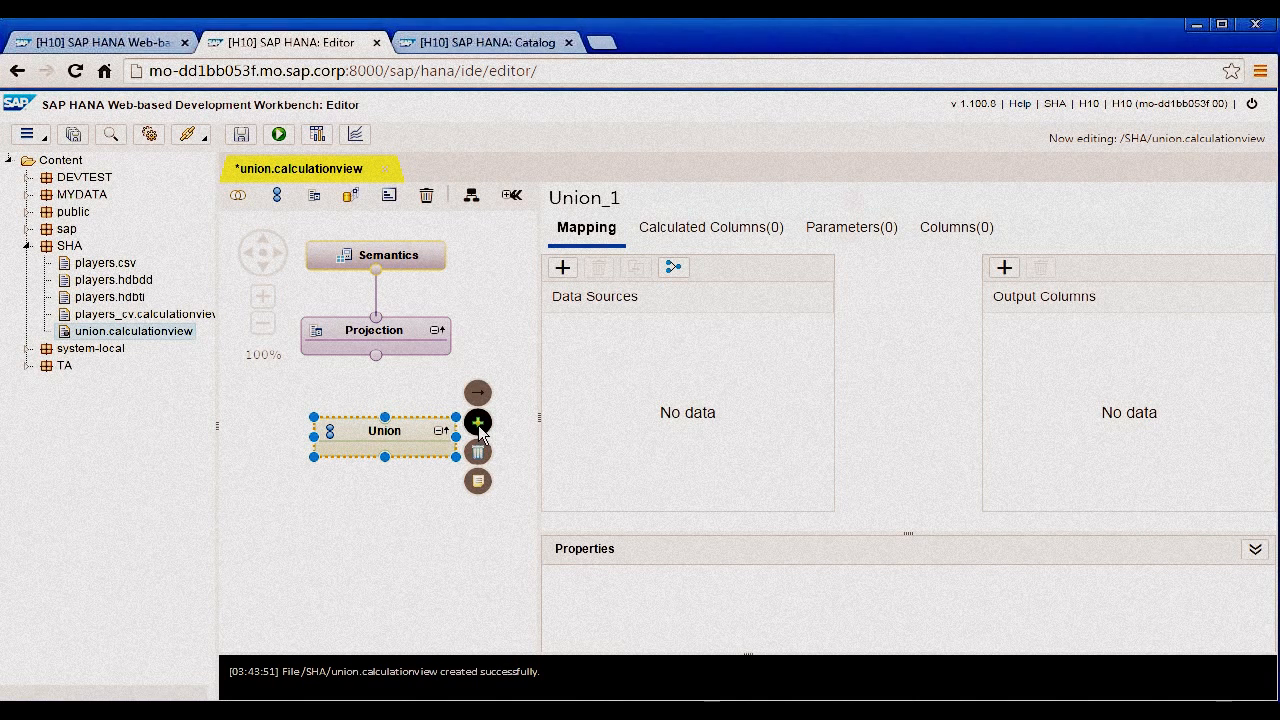
# - Find the EMPLOYEES and MORE_EMPLOYEES tables with the search text emplo and add both as data sources of the Union node
pyautogui.click(563, 268)
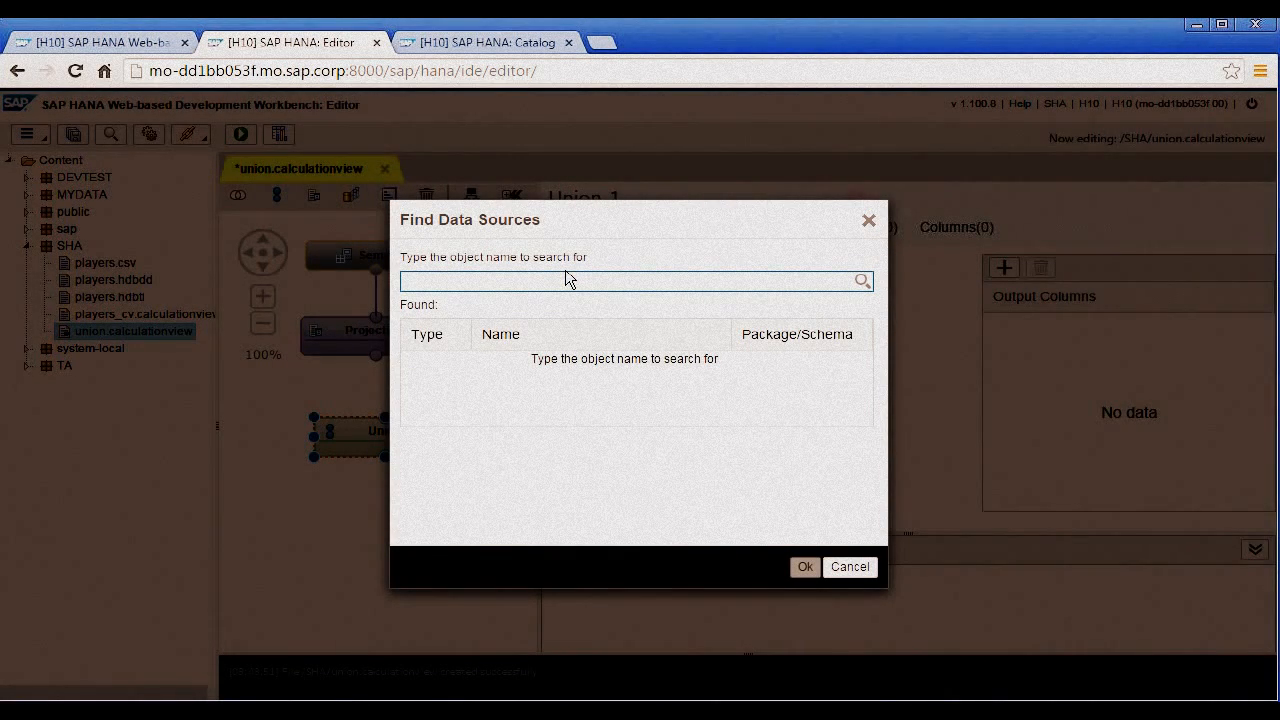
pyautogui.write('emplo')
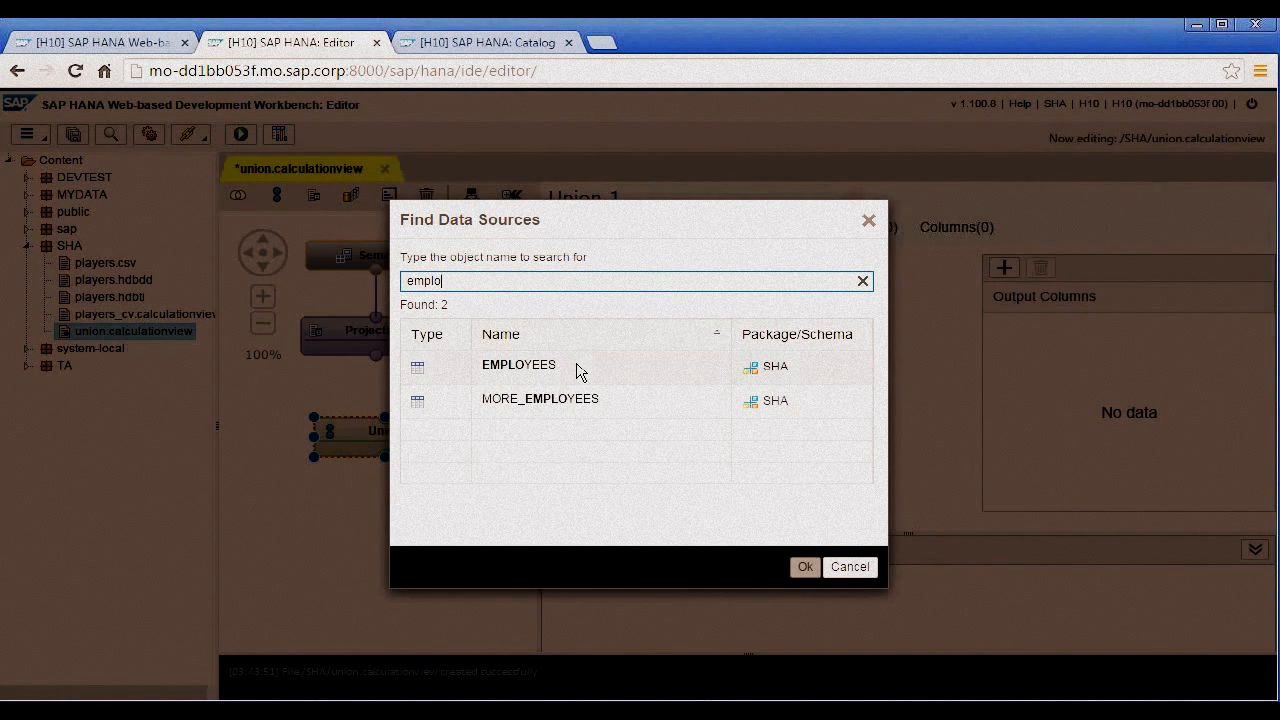
pyautogui.click(612, 402)
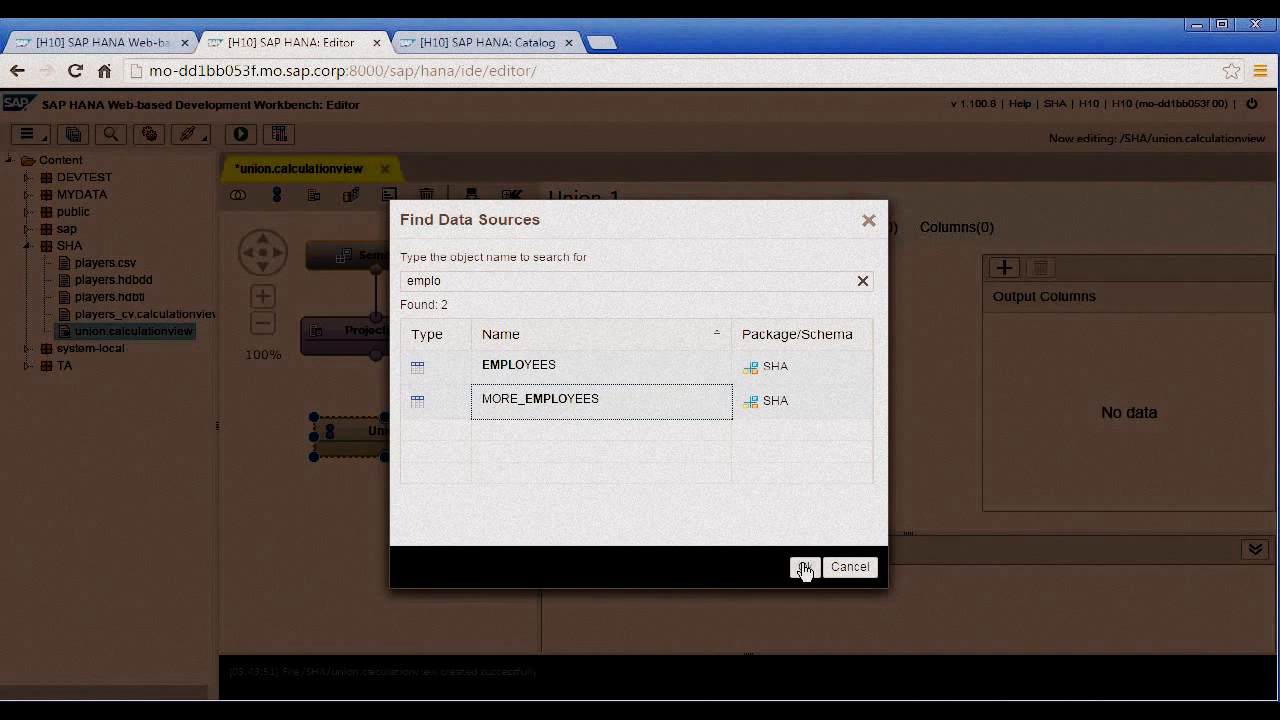
pyautogui.click(805, 567)
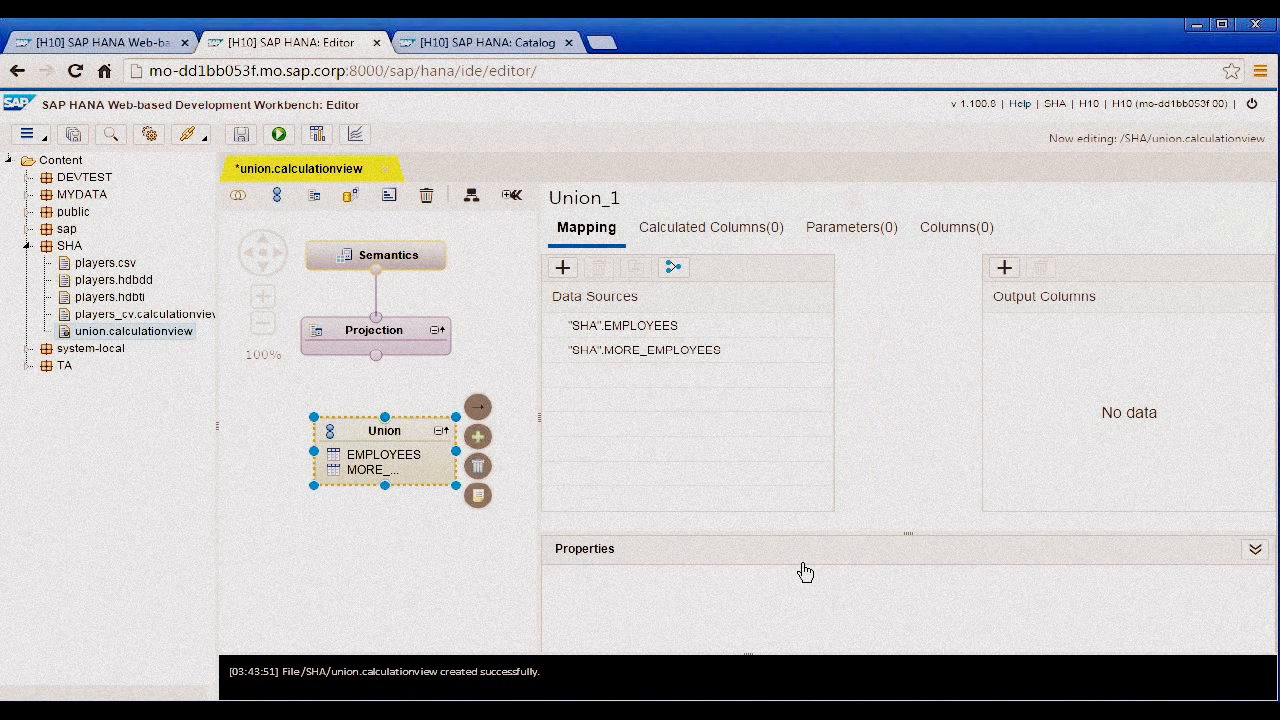
# - Map all EMPLOYEES columns to the Union node's output, and map MORE_EMPLOYEES ID, NAME and ROLE to the matching output columns
pyautogui.click(690, 336)
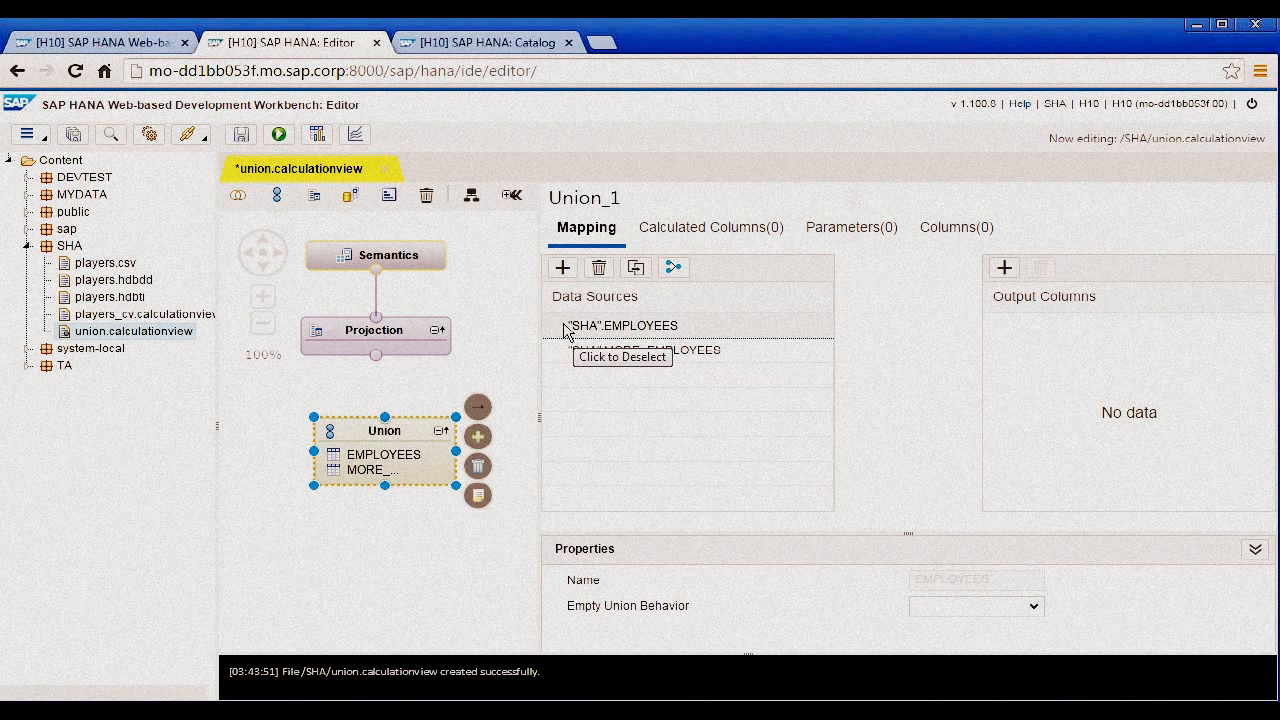
pyautogui.moveTo(575, 328); pyautogui.dragTo(1037, 348)
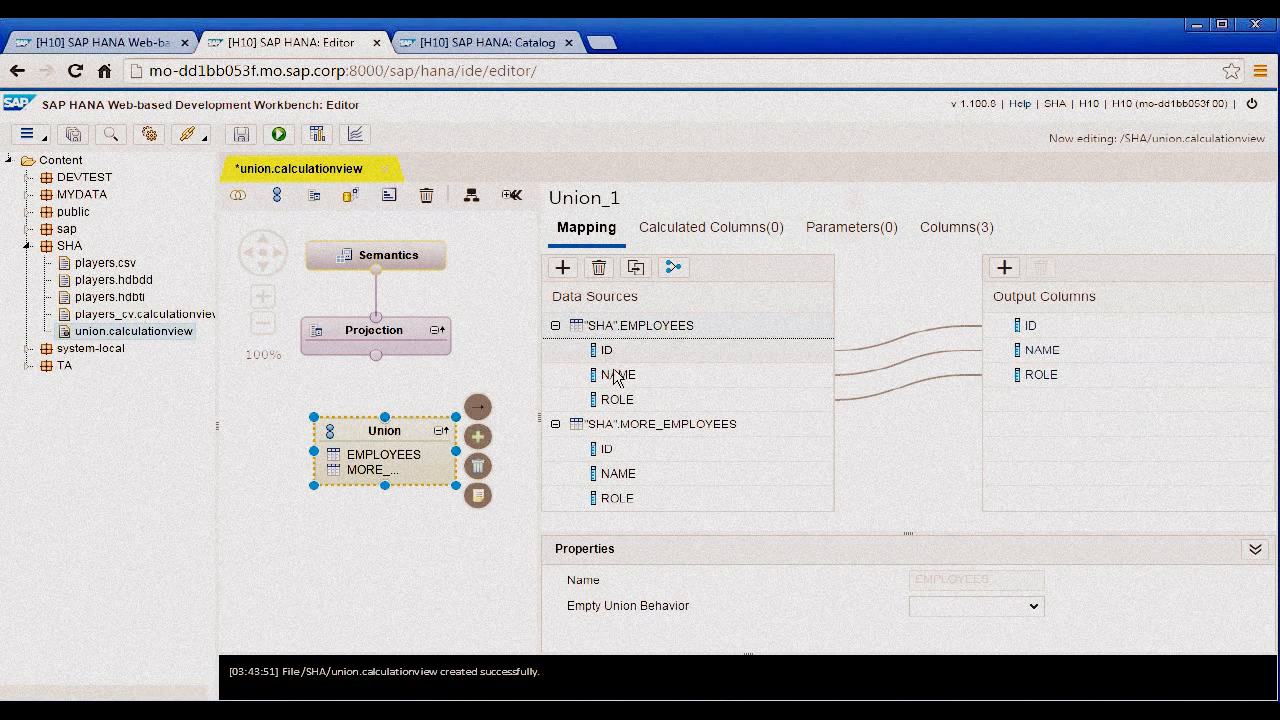
pyautogui.moveTo(603, 449); pyautogui.dragTo(1006, 322)
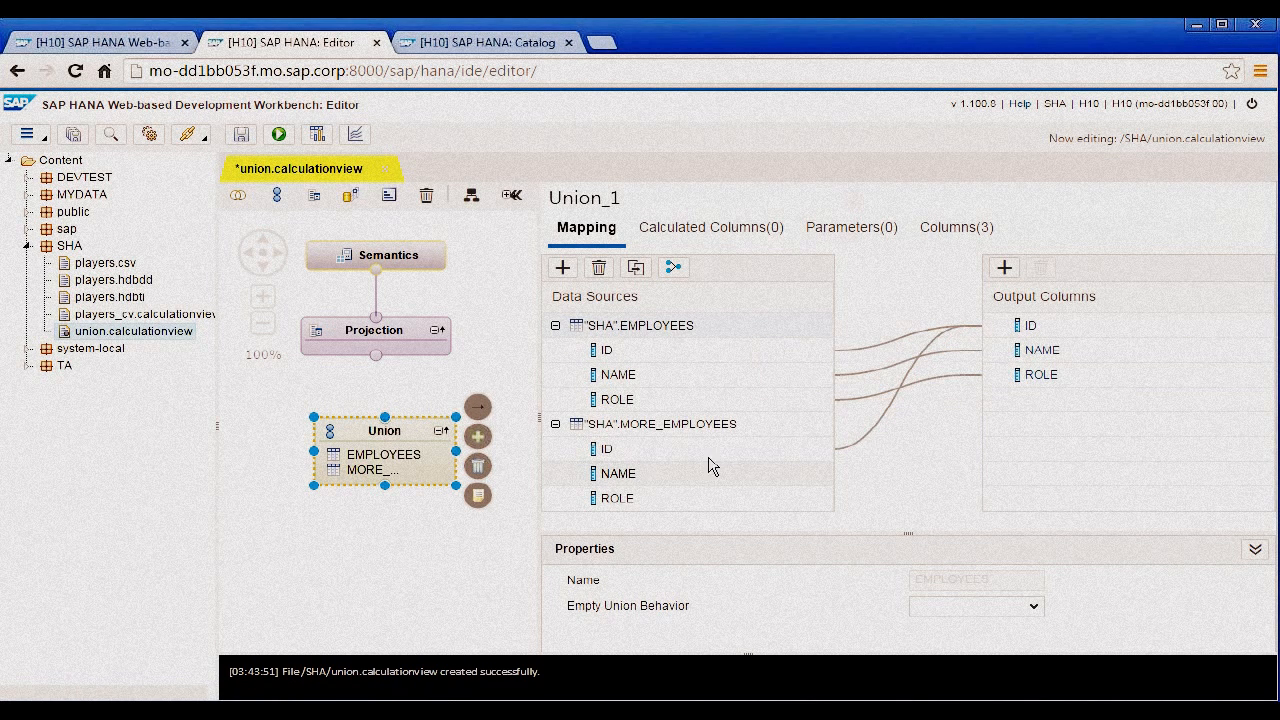
pyautogui.moveTo(708, 465); pyautogui.dragTo(1025, 352)
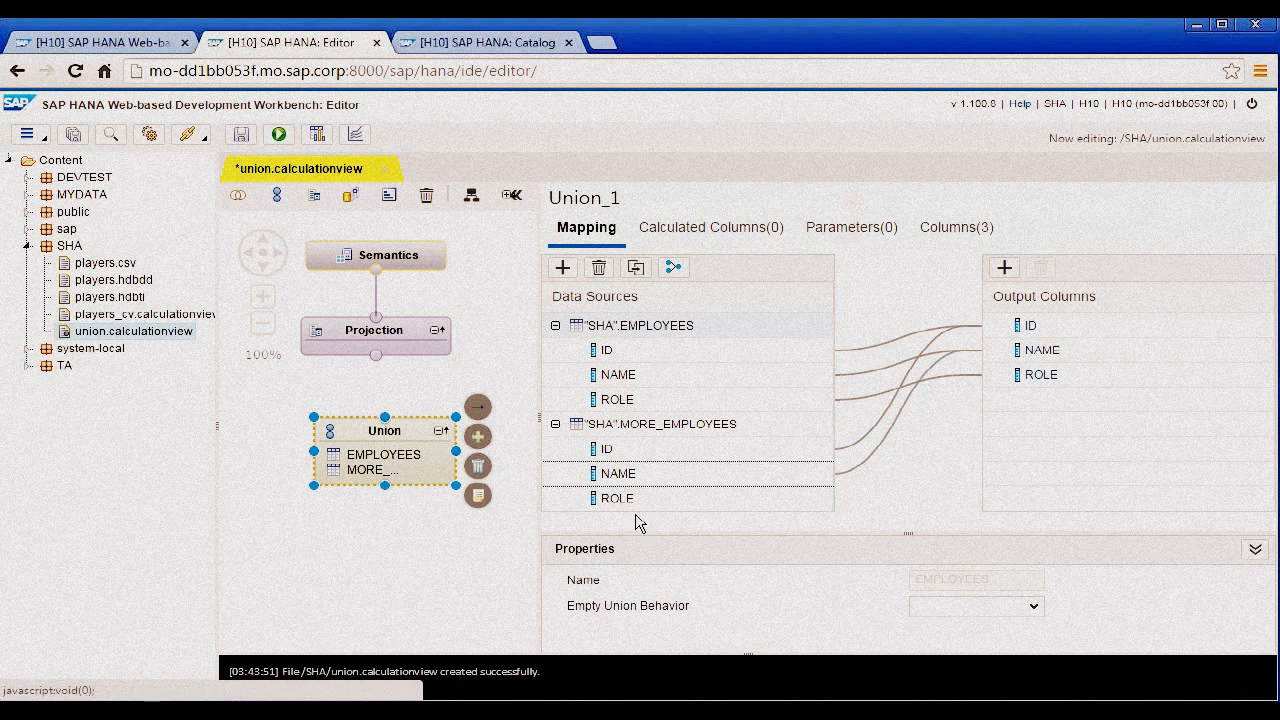
pyautogui.moveTo(634, 500); pyautogui.dragTo(1015, 382)
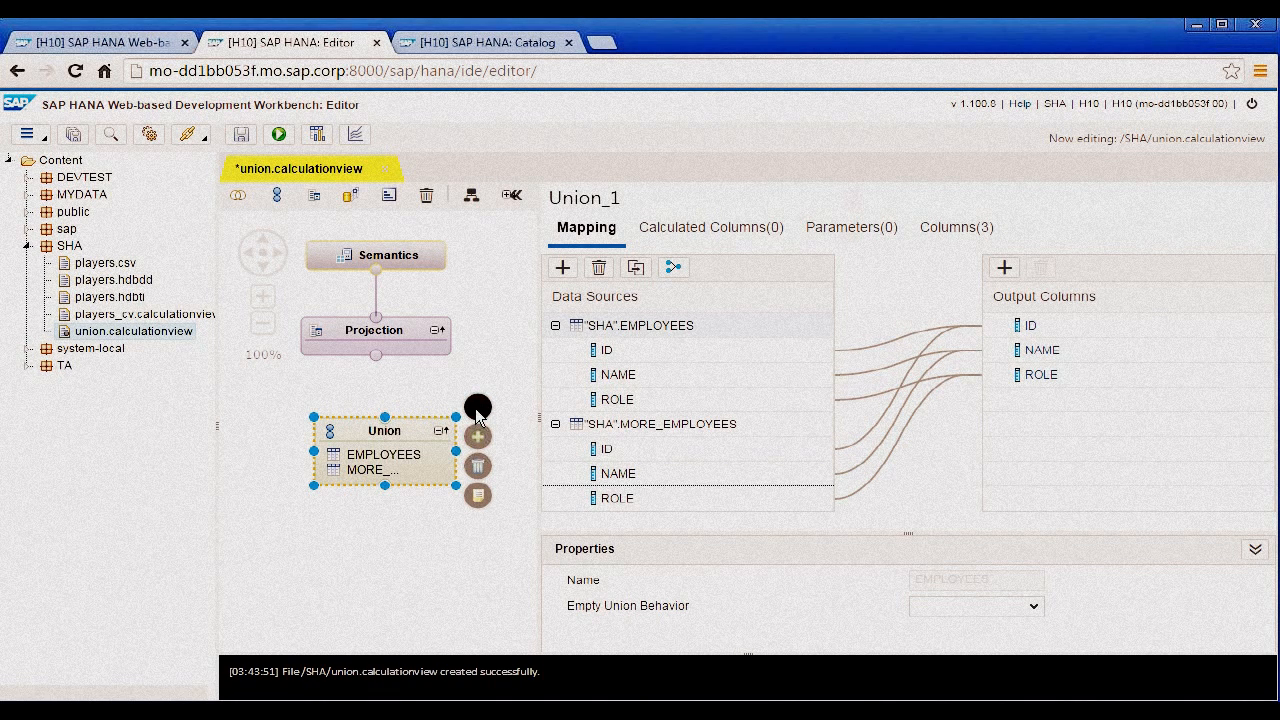
# - Connect the Union node to the Projection node as its input and open the Projection's column mapping
pyautogui.moveTo(477, 410); pyautogui.dragTo(389, 358)
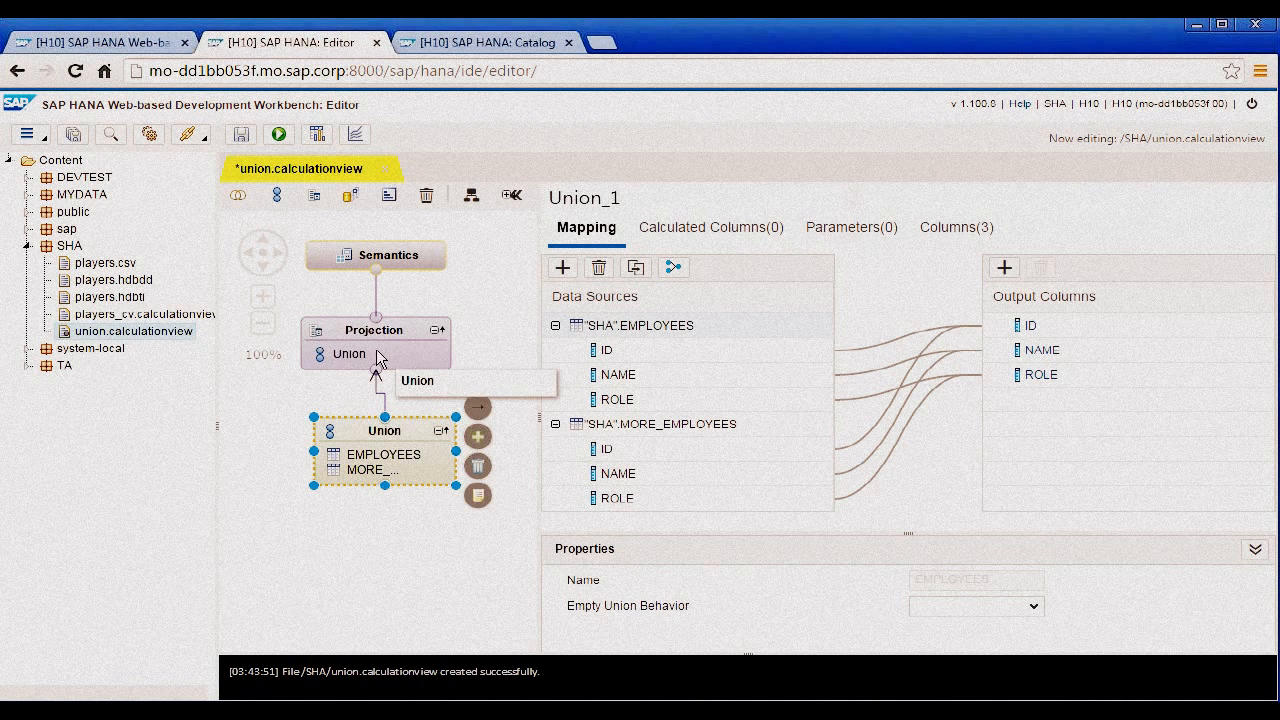
pyautogui.click(377, 355)
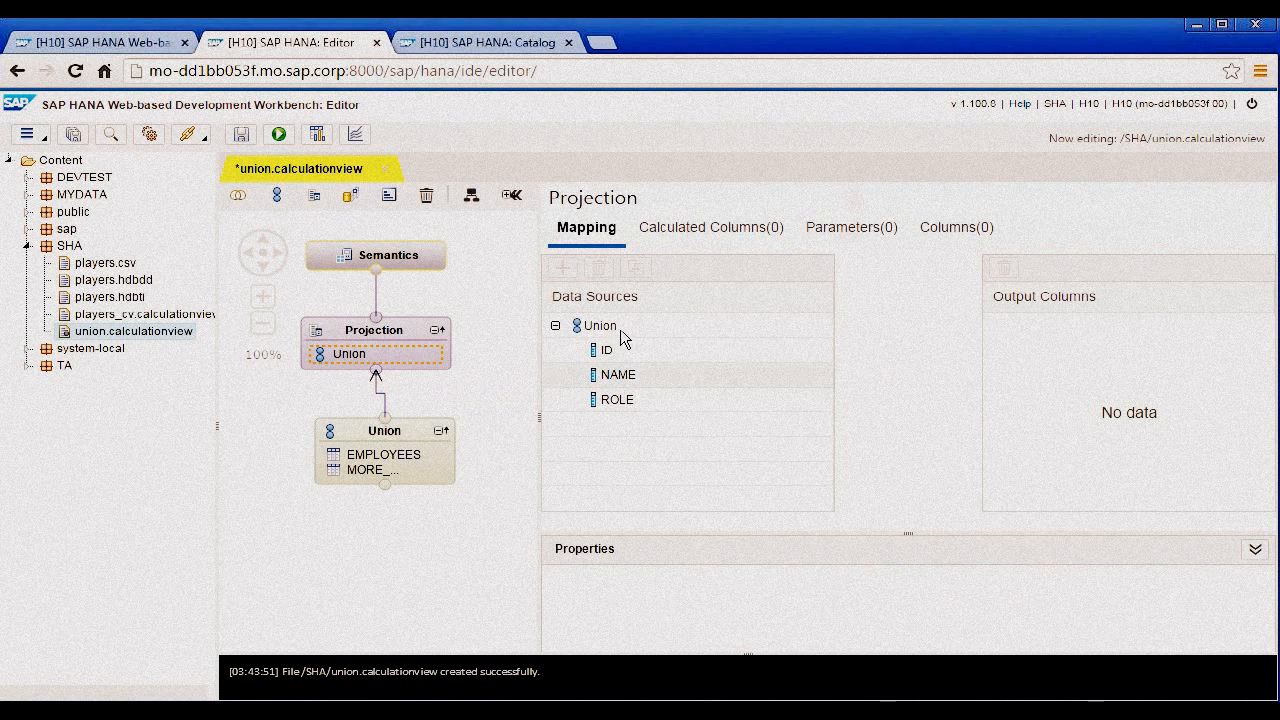
# - Map all Union columns to the Projection node's output, and save and run the calculation view
pyautogui.moveTo(620, 329); pyautogui.dragTo(1036, 363)
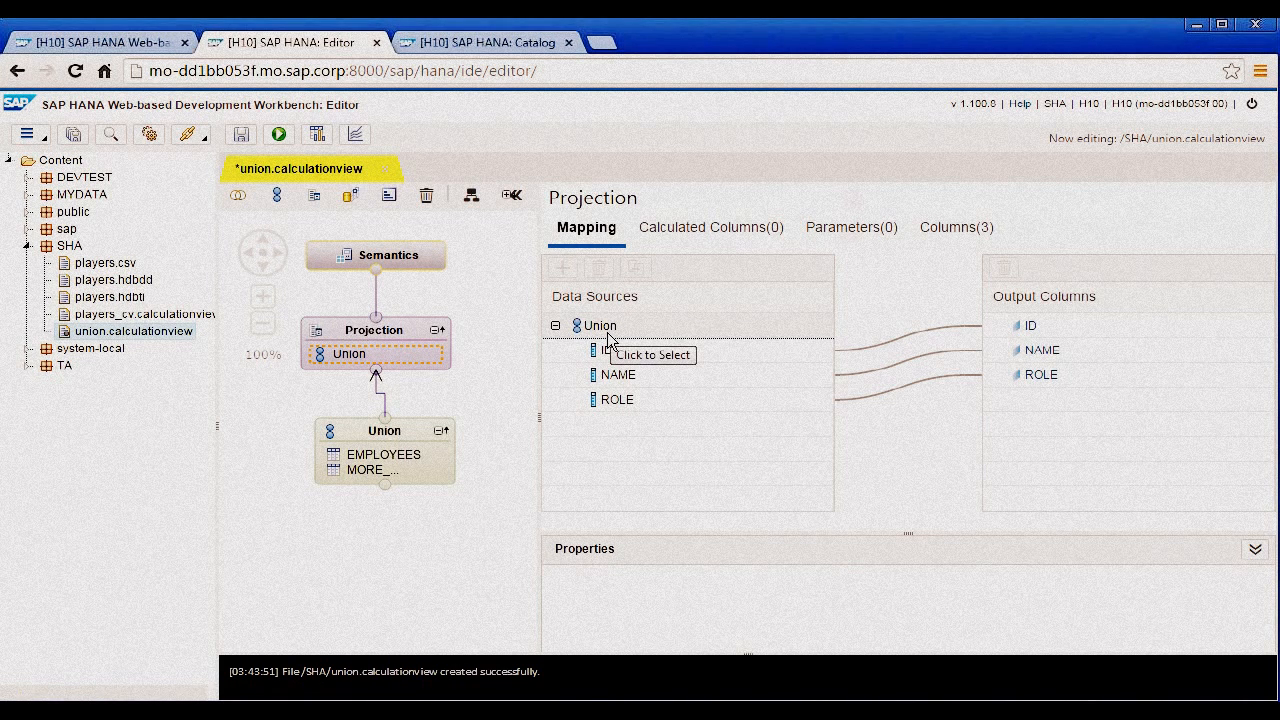
pyautogui.click(410, 262)
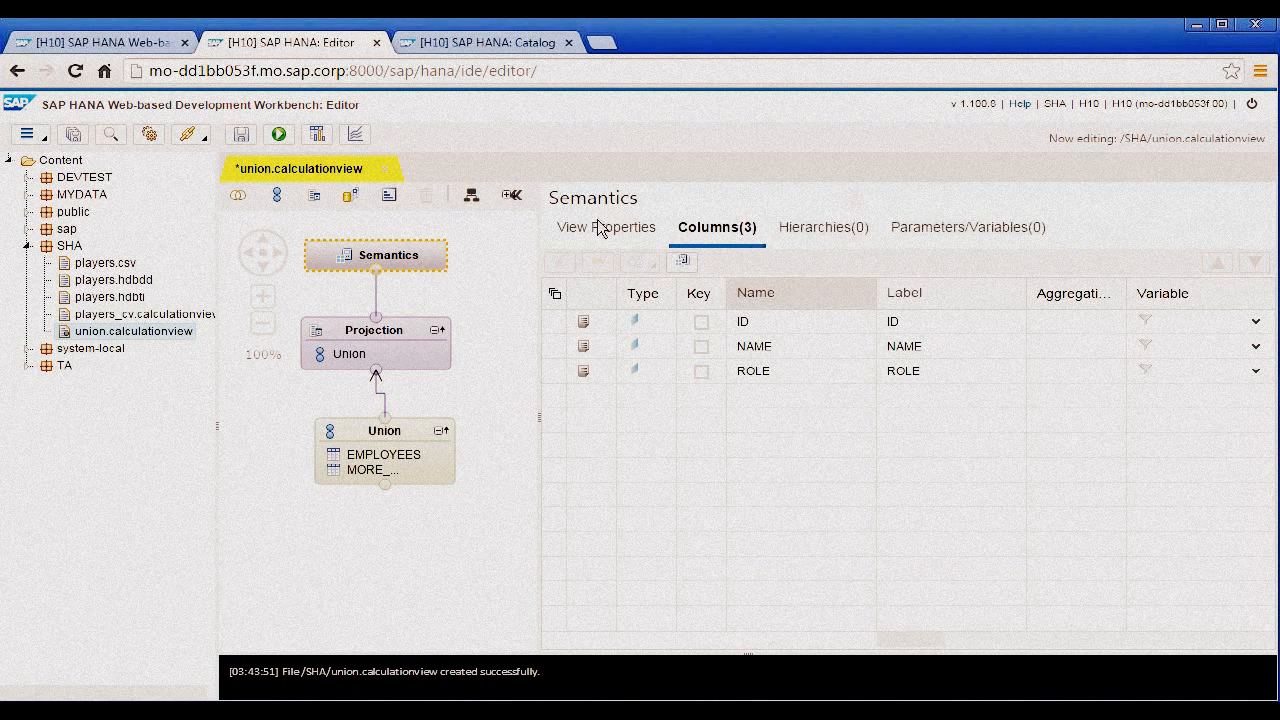
pyautogui.click(244, 143)
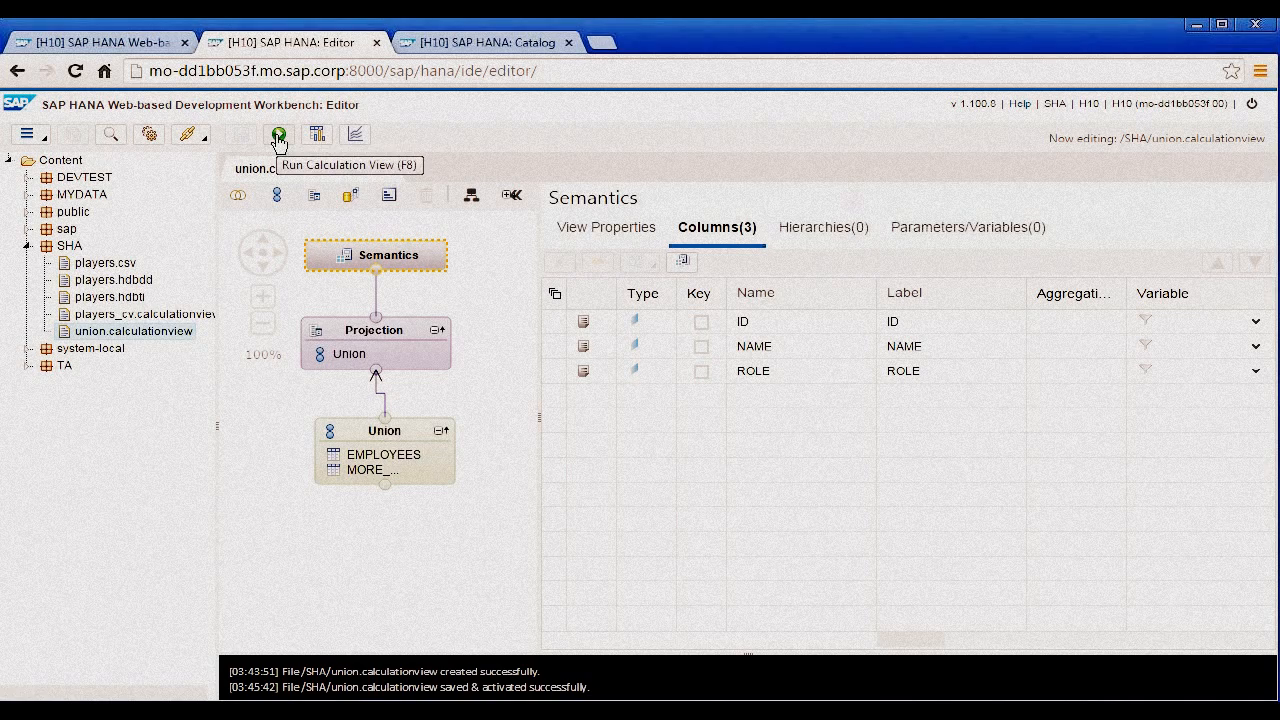
pyautogui.click(278, 136)
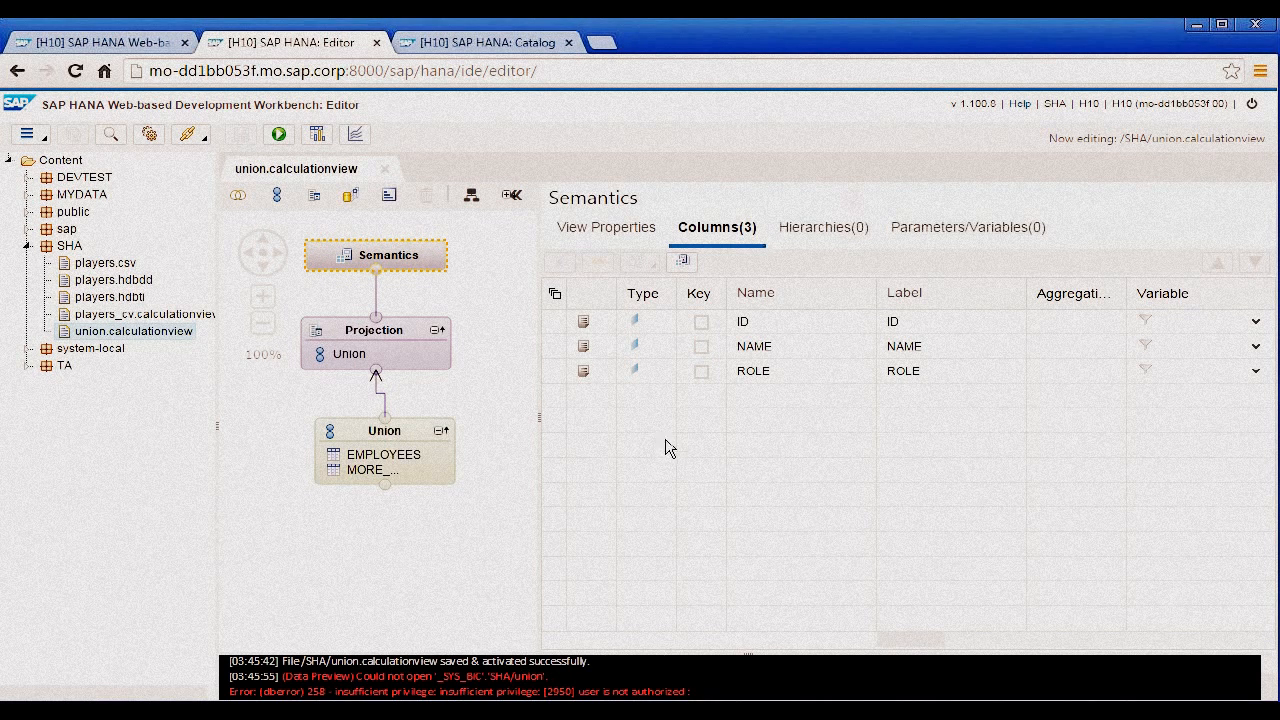
# - Clear the Apply Privileges setting in the Semantics view properties and set the default schema to SHA
pyautogui.click(636, 236)
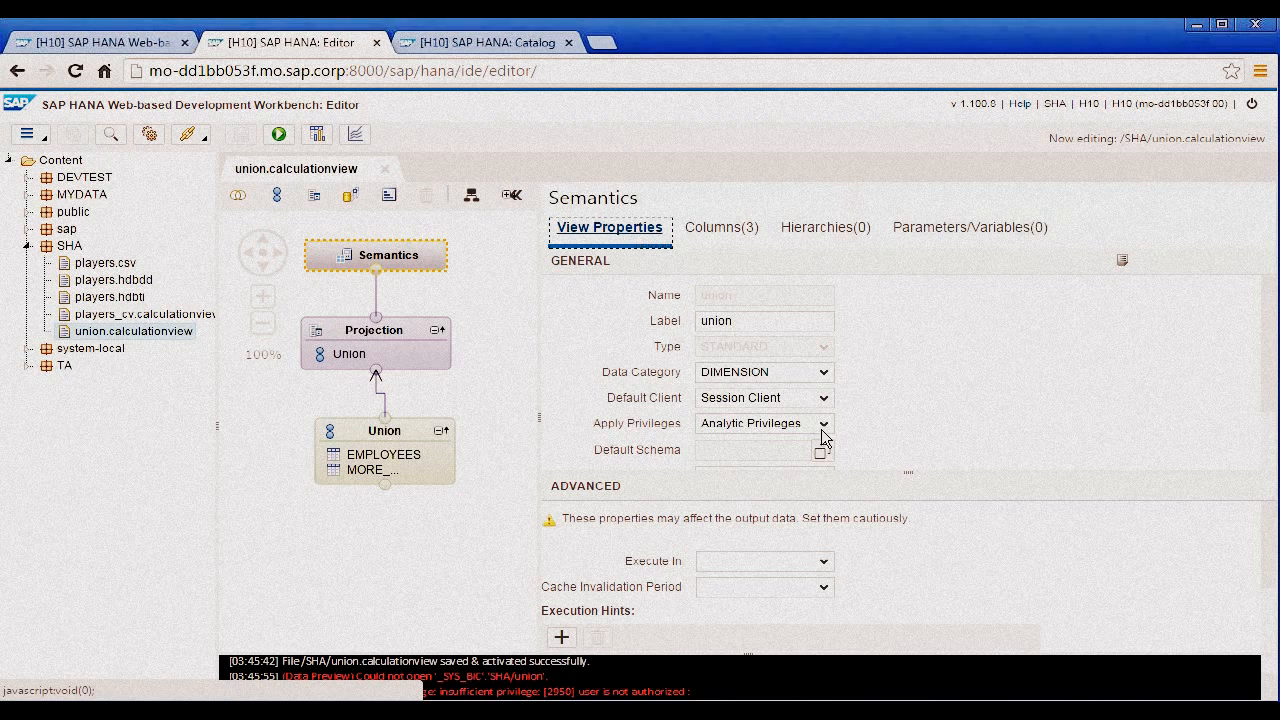
pyautogui.click(824, 425)
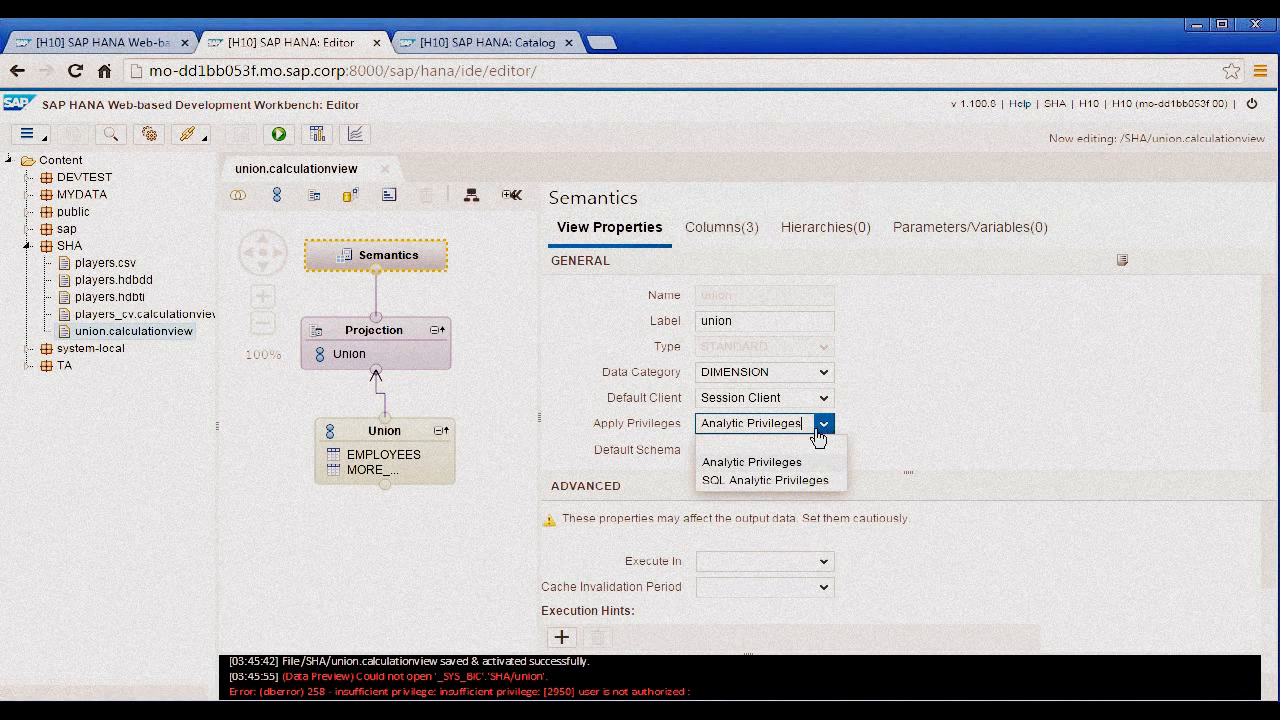
pyautogui.click(806, 442)
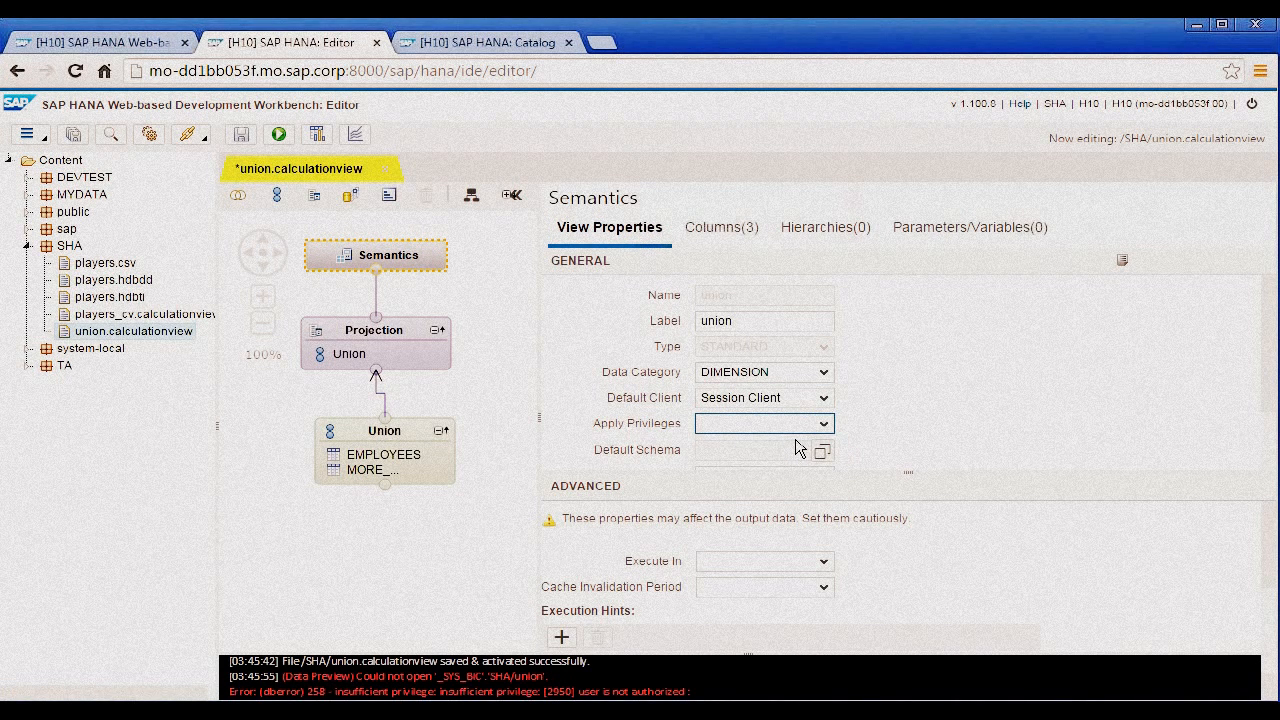
pyautogui.click(822, 452)
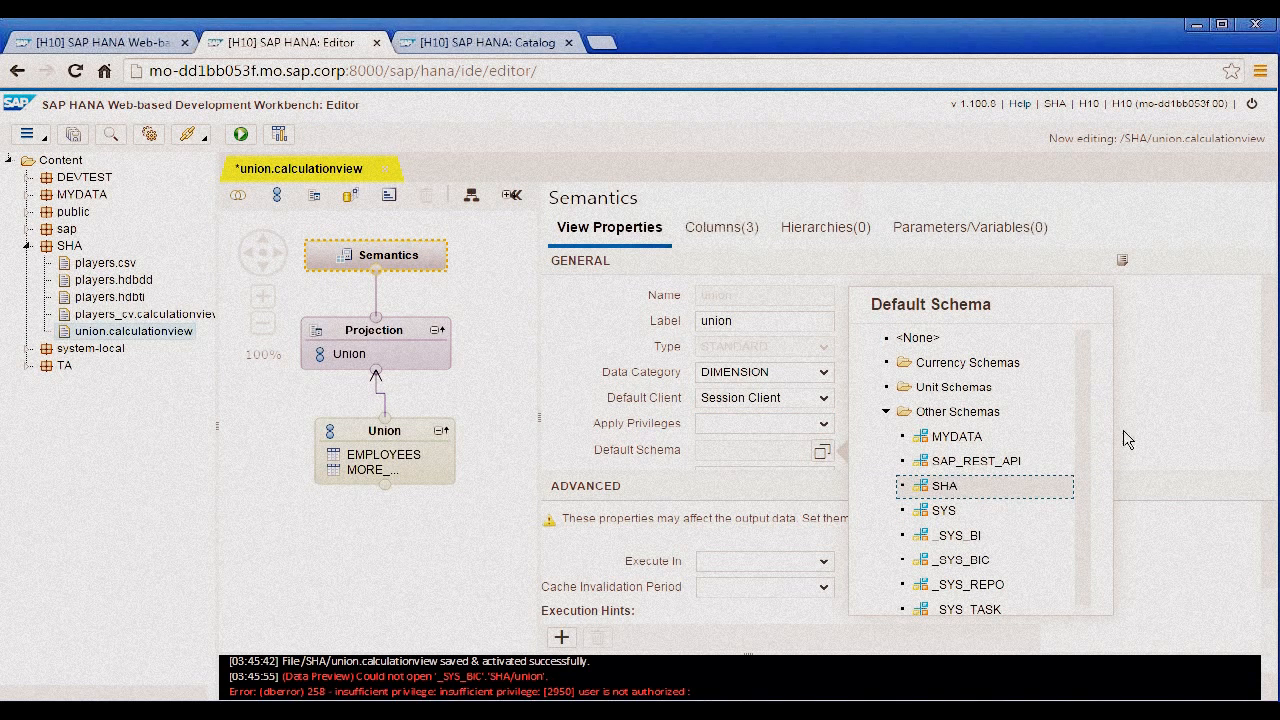
pyautogui.click(984, 485)
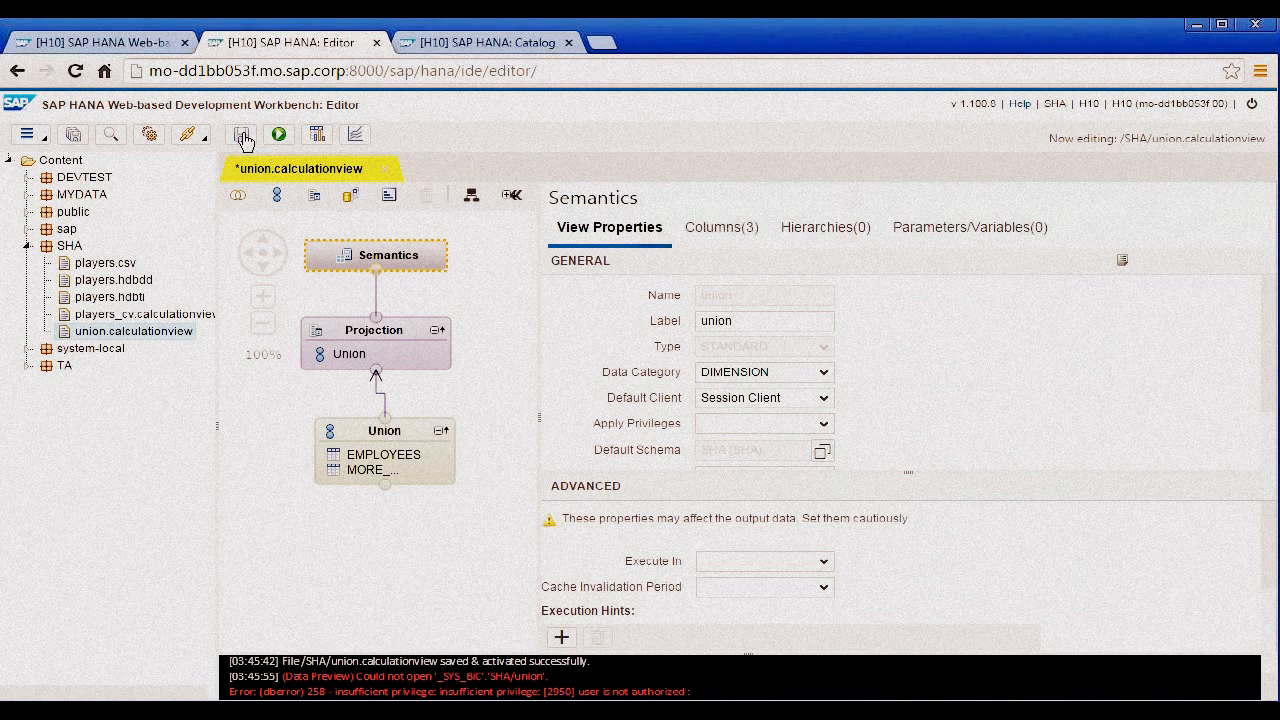
# - Save the changed view properties and run the union calculation view to preview its data
pyautogui.click(243, 137)
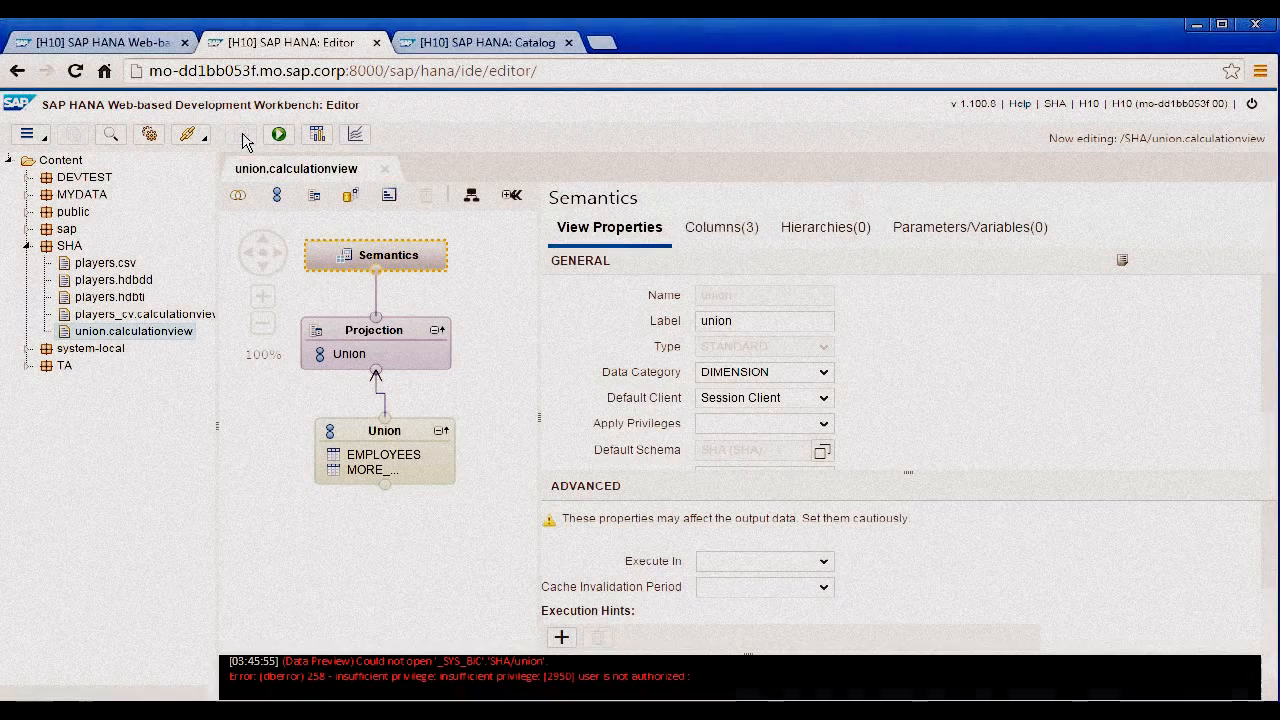
pyautogui.click(278, 137)
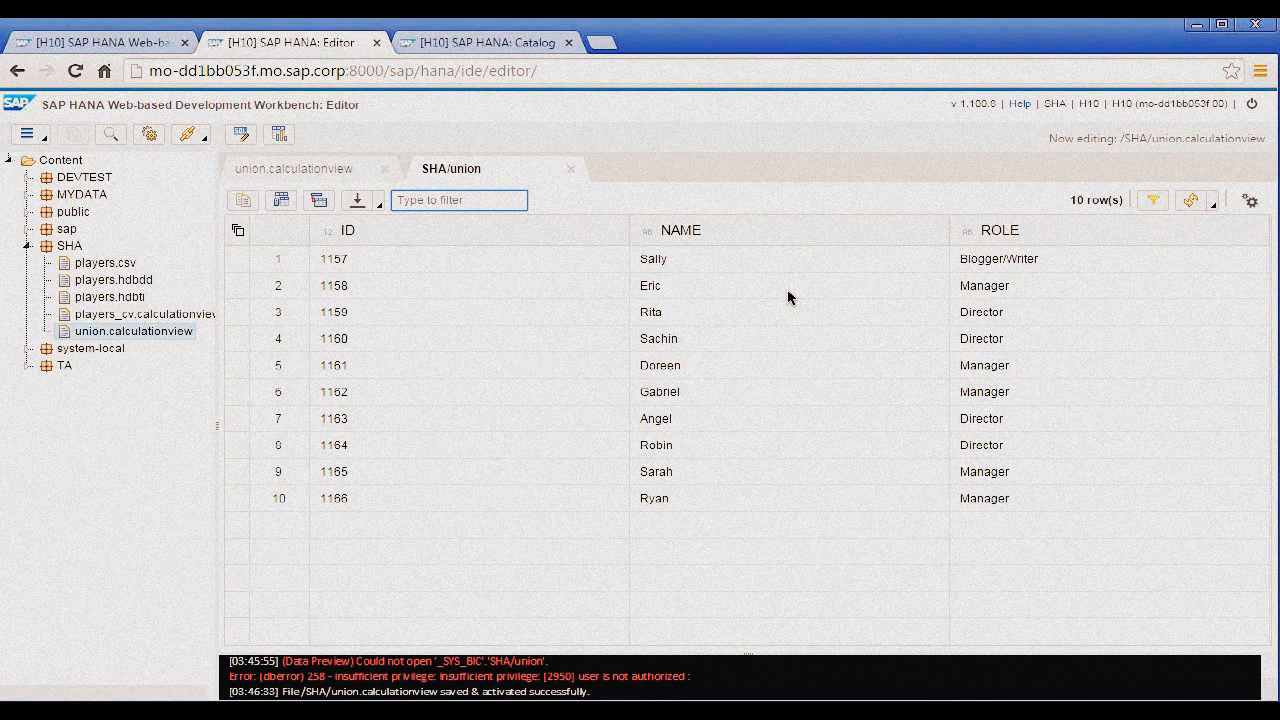
# - In the Catalog, run SQL creating remote source SPARK_RDS with adapter "sparksql", port 7860, ssl_mode disabled, server llbpal32.pal.sap.corp and the account password credentials; close the console
pyautogui.click(481, 41)
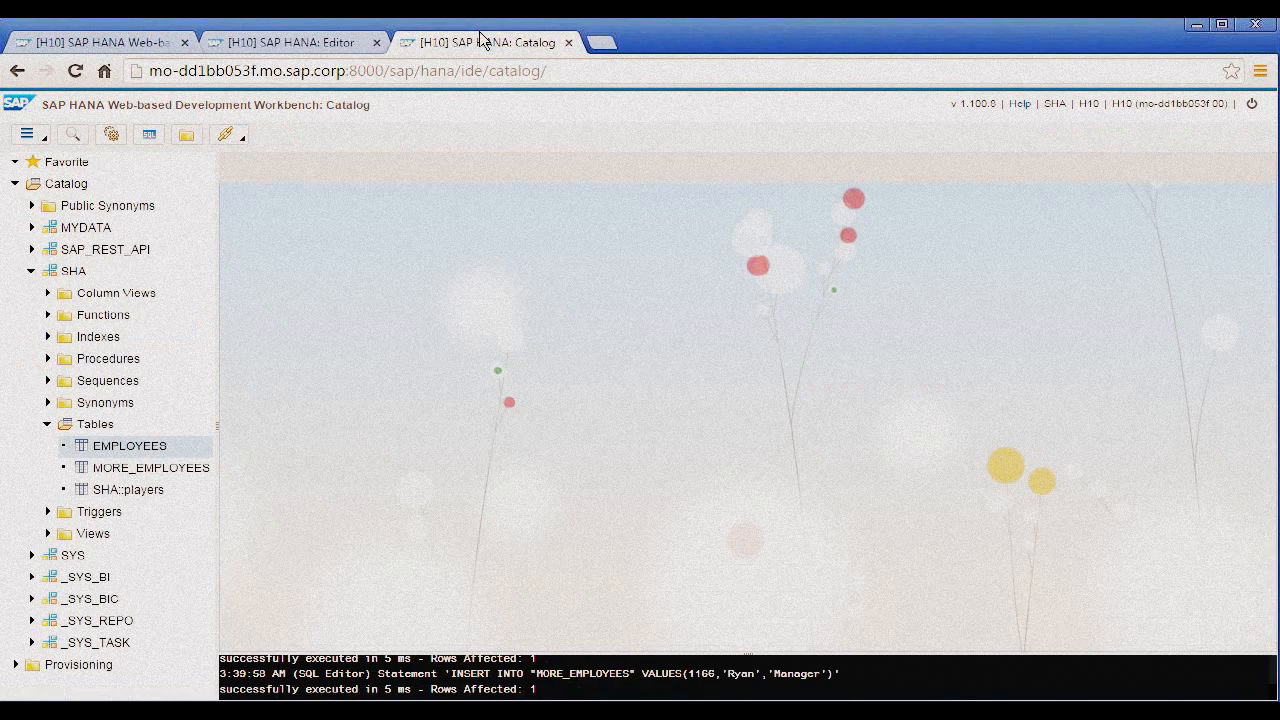
pyautogui.click(149, 134)
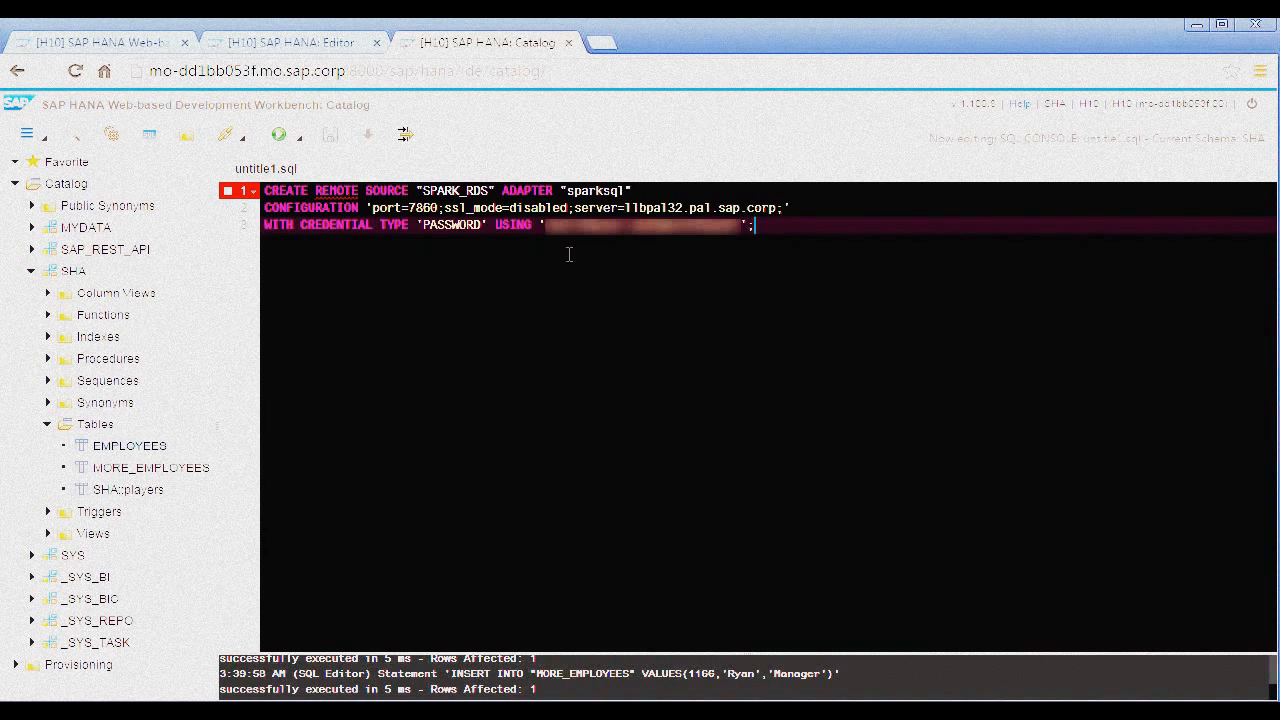
pyautogui.click(279, 136)
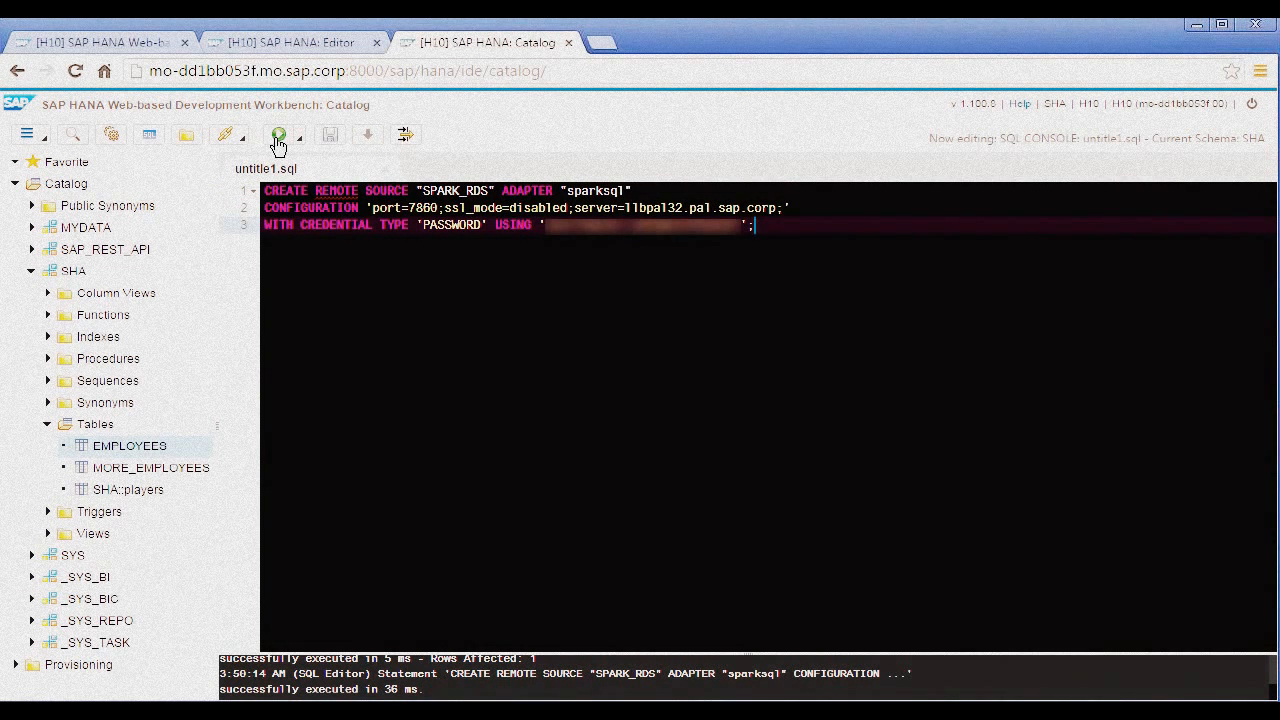
pyautogui.click(385, 171)
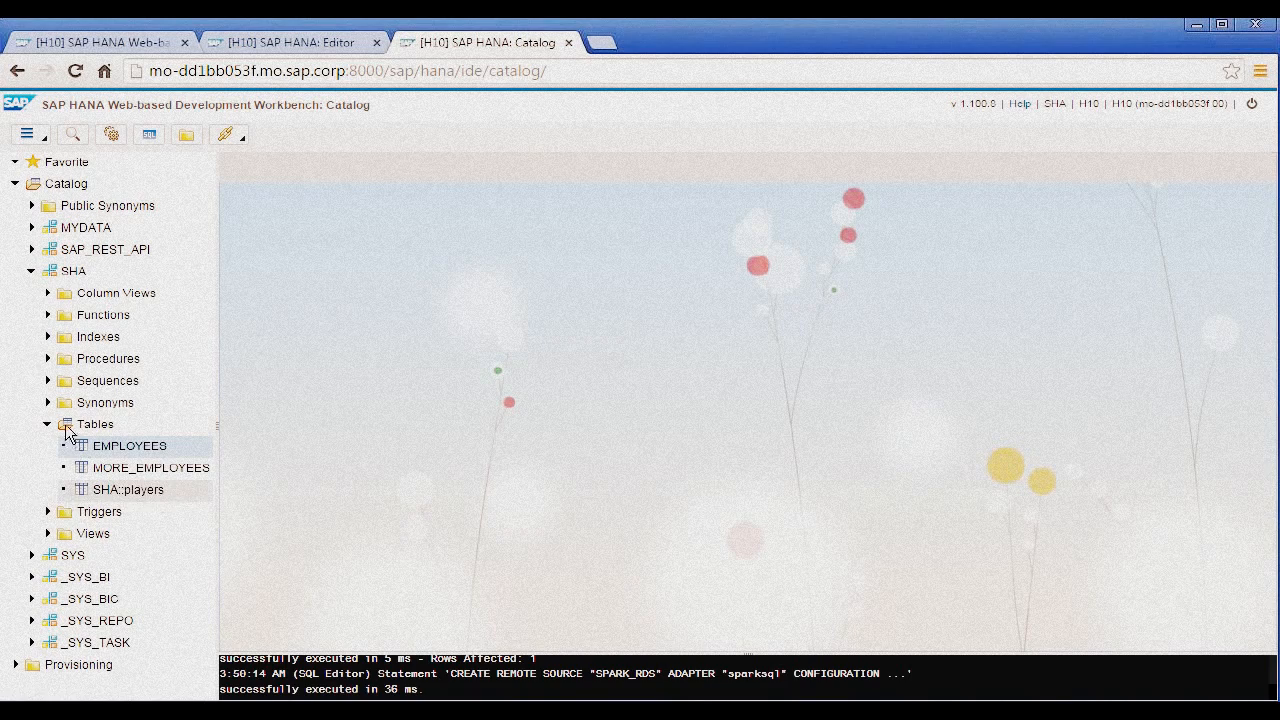
# - Collapse the SHA schema and browse the SPARK_RDS remote source under Provisioning to the tables in dflo
pyautogui.click(32, 276)
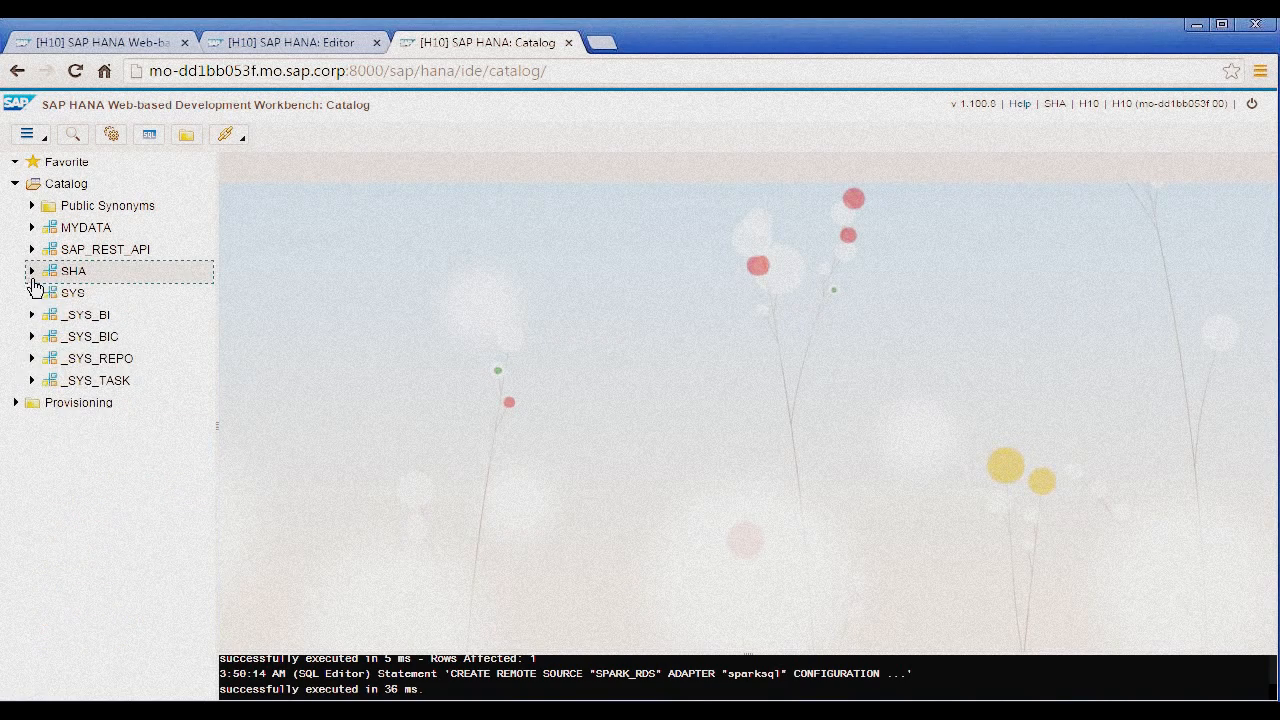
pyautogui.click(16, 402)
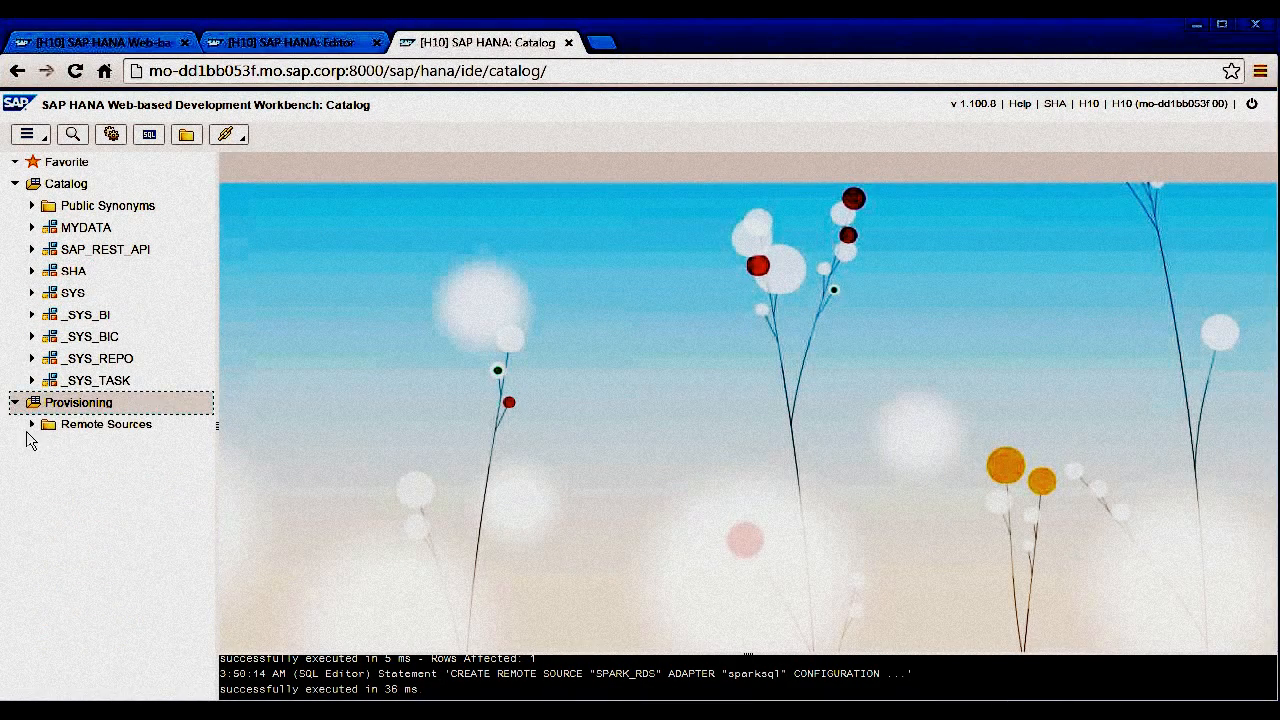
pyautogui.click(31, 425)
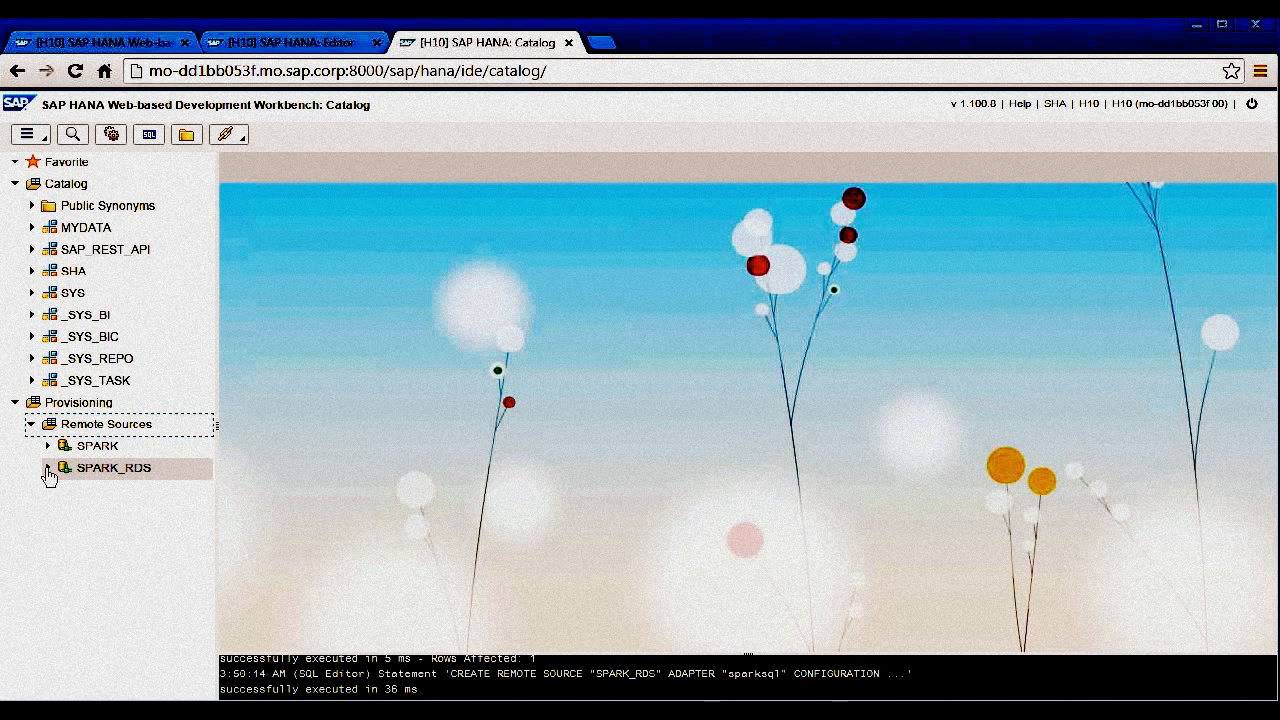
pyautogui.click(47, 469)
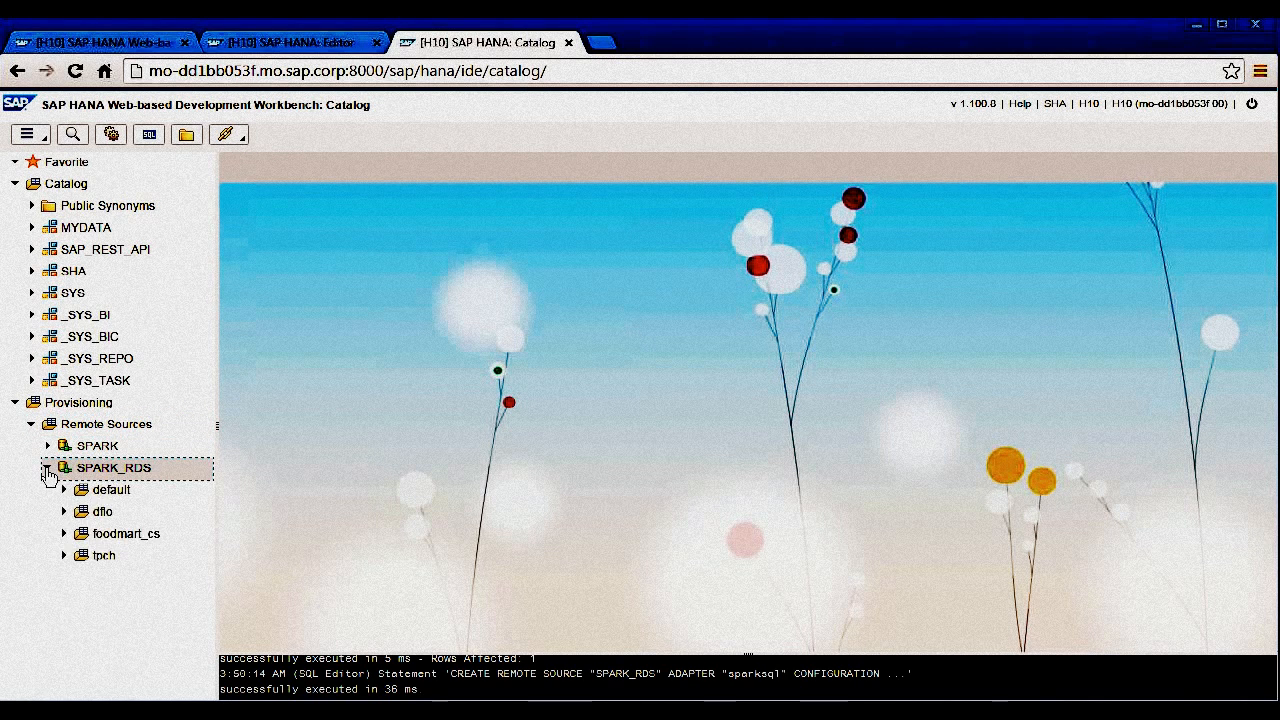
pyautogui.click(63, 511)
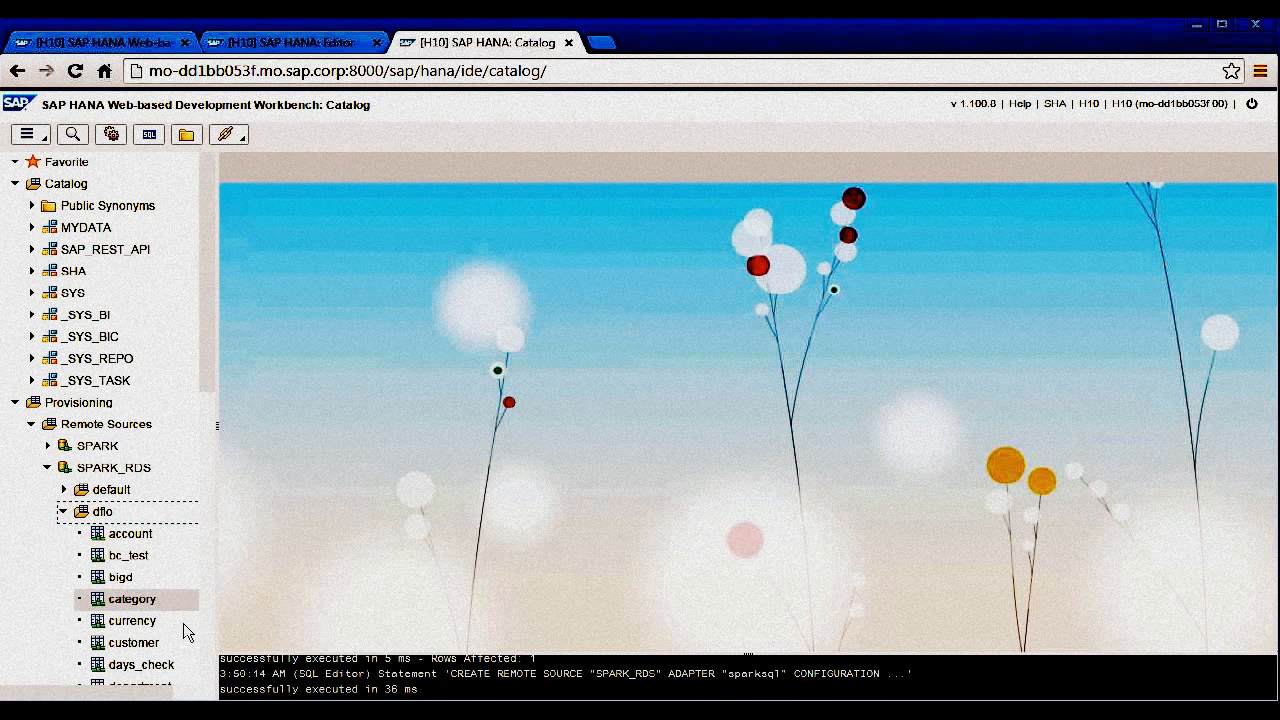
pyautogui.click(208, 645)
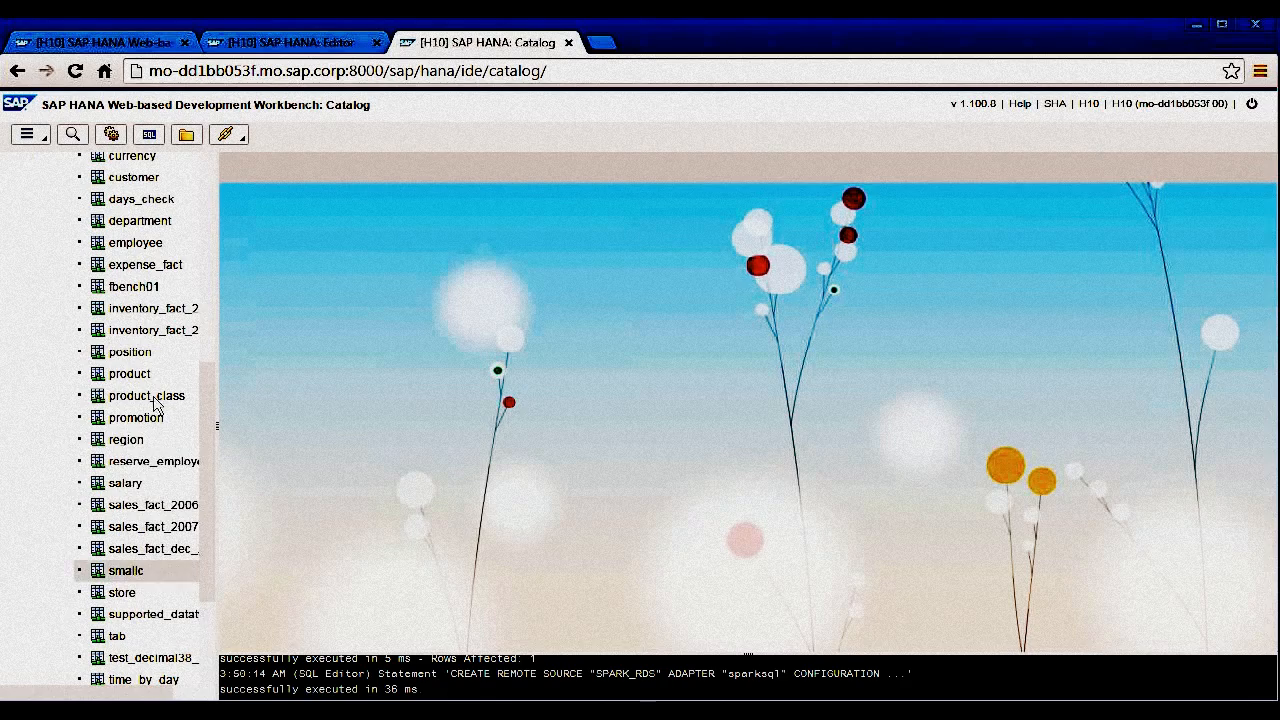
# - Create a virtual table named SPARK_Employee in the SHA schema from the remote employee table
pyautogui.rightClick(137, 250)
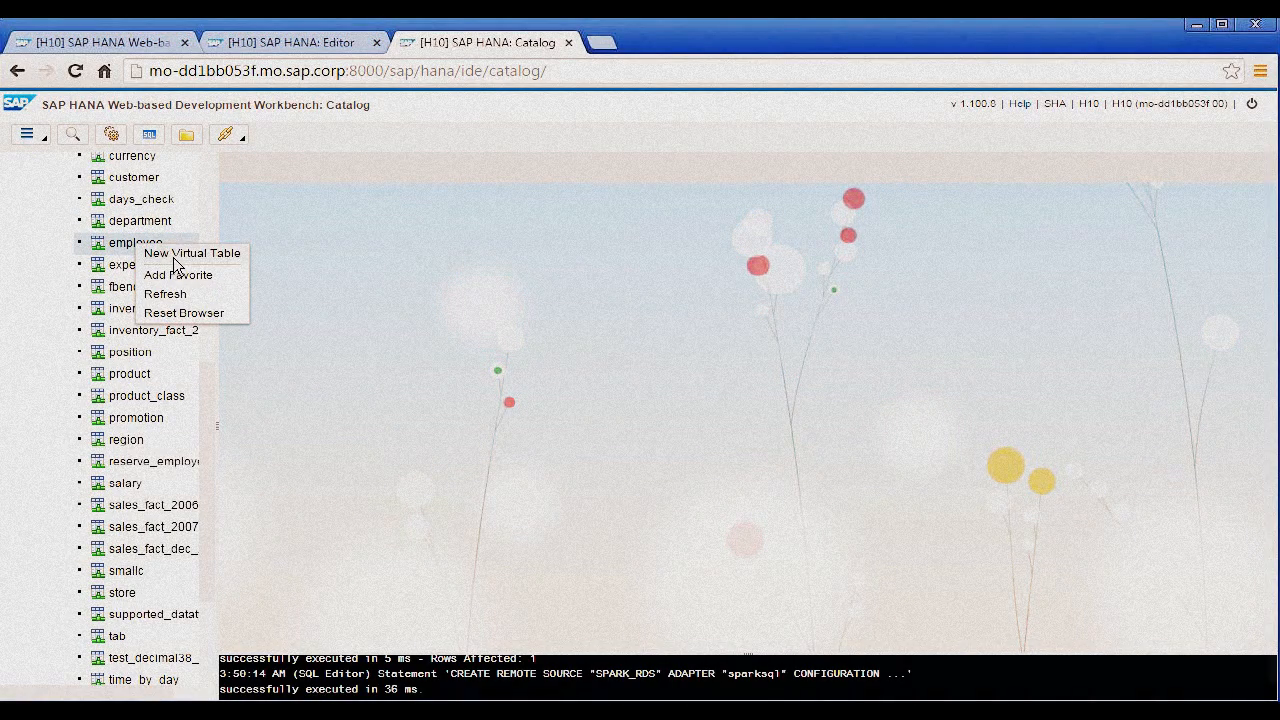
pyautogui.click(175, 258)
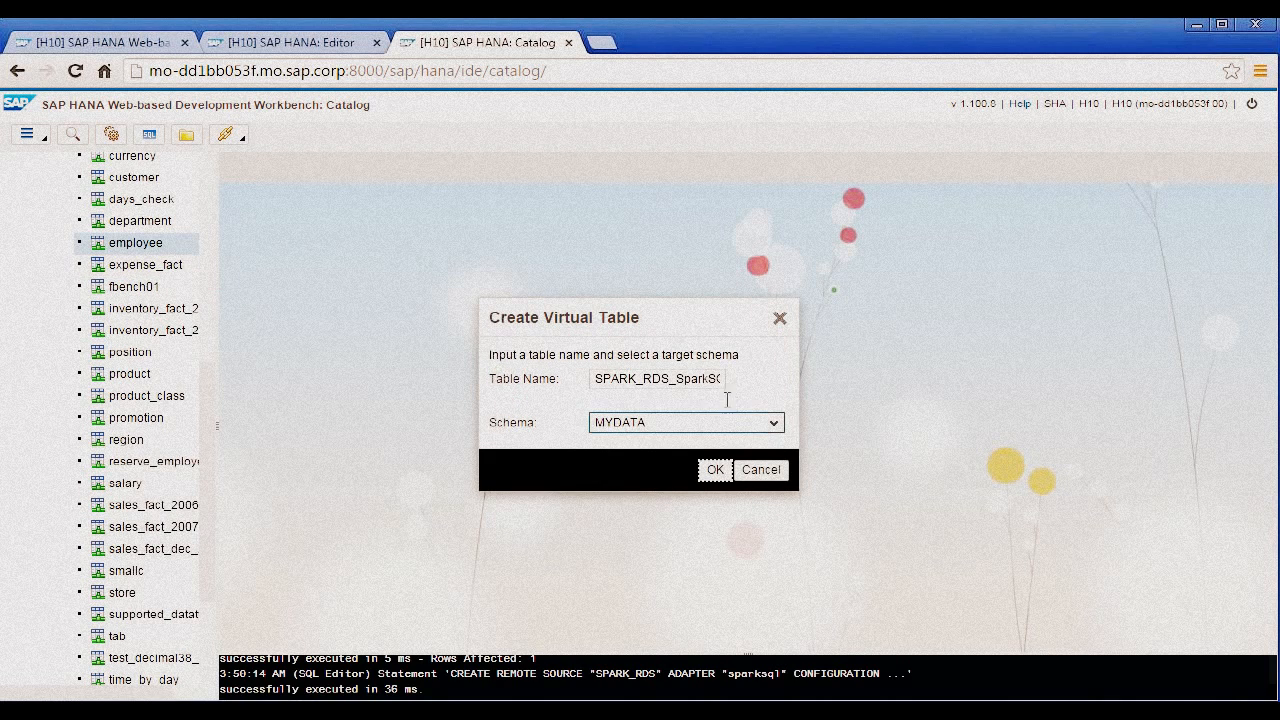
pyautogui.click(680, 382)
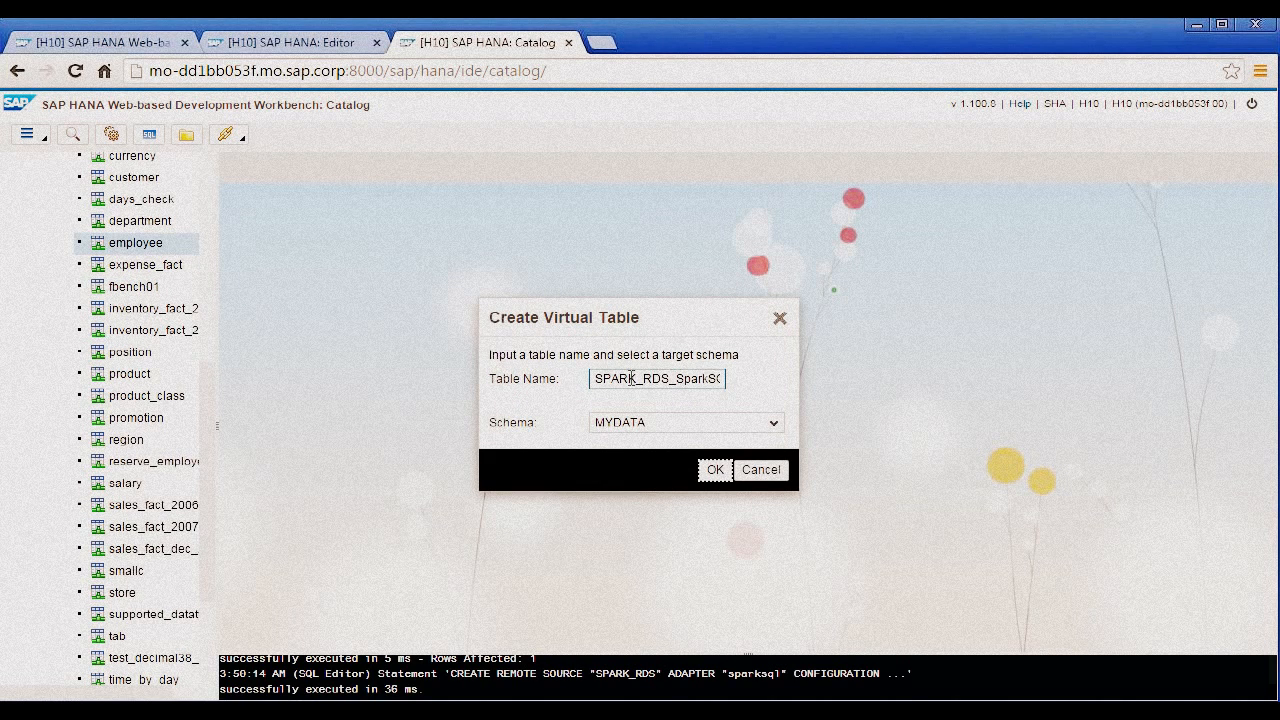
pyautogui.moveTo(645, 378)
pyautogui.mouseDown()
pyautogui.moveTo(730, 383)
pyautogui.moveTo(669, 383)
pyautogui.mouseUp()
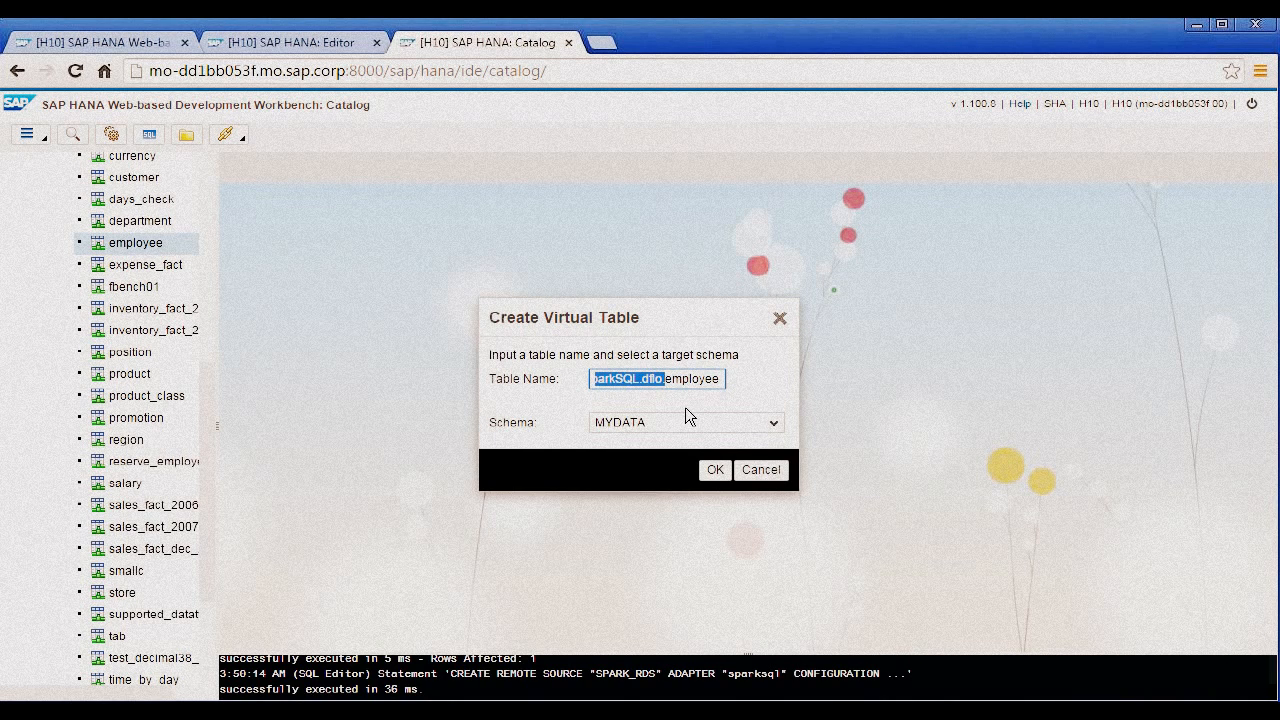
pyautogui.press('Delete')
pyautogui.press('Delete')
pyautogui.write('E')
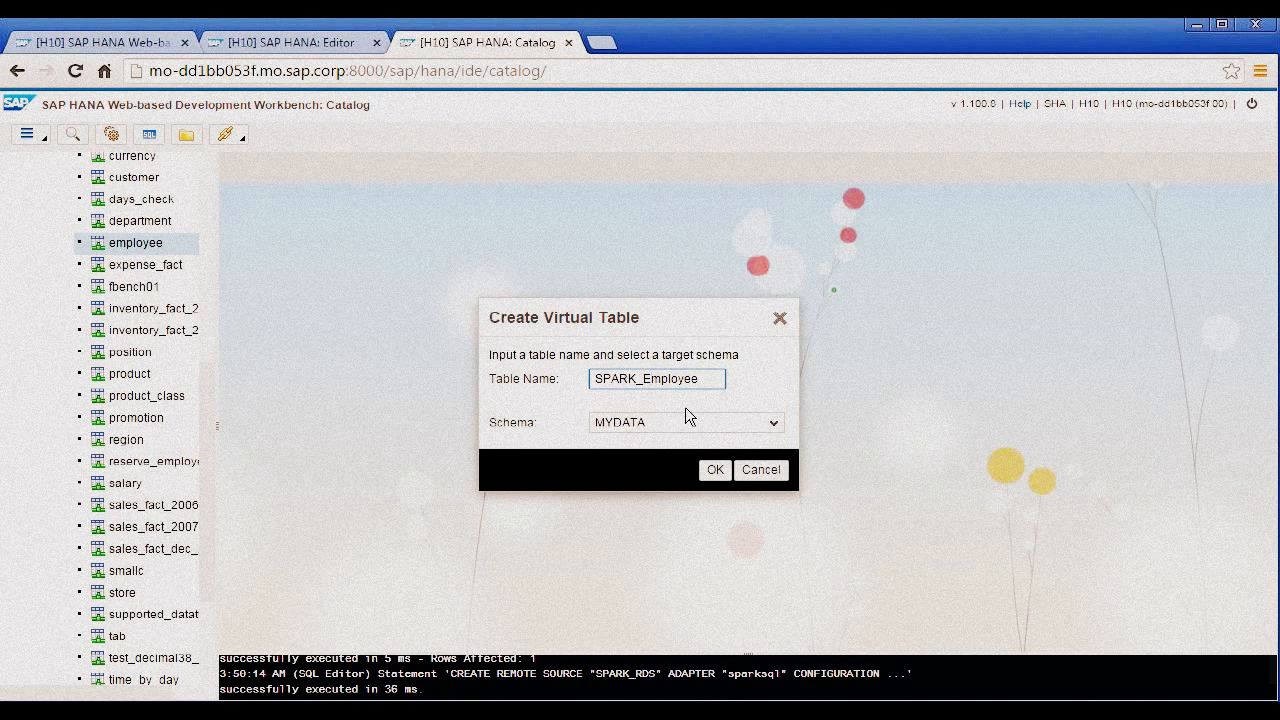
pyautogui.click(774, 424)
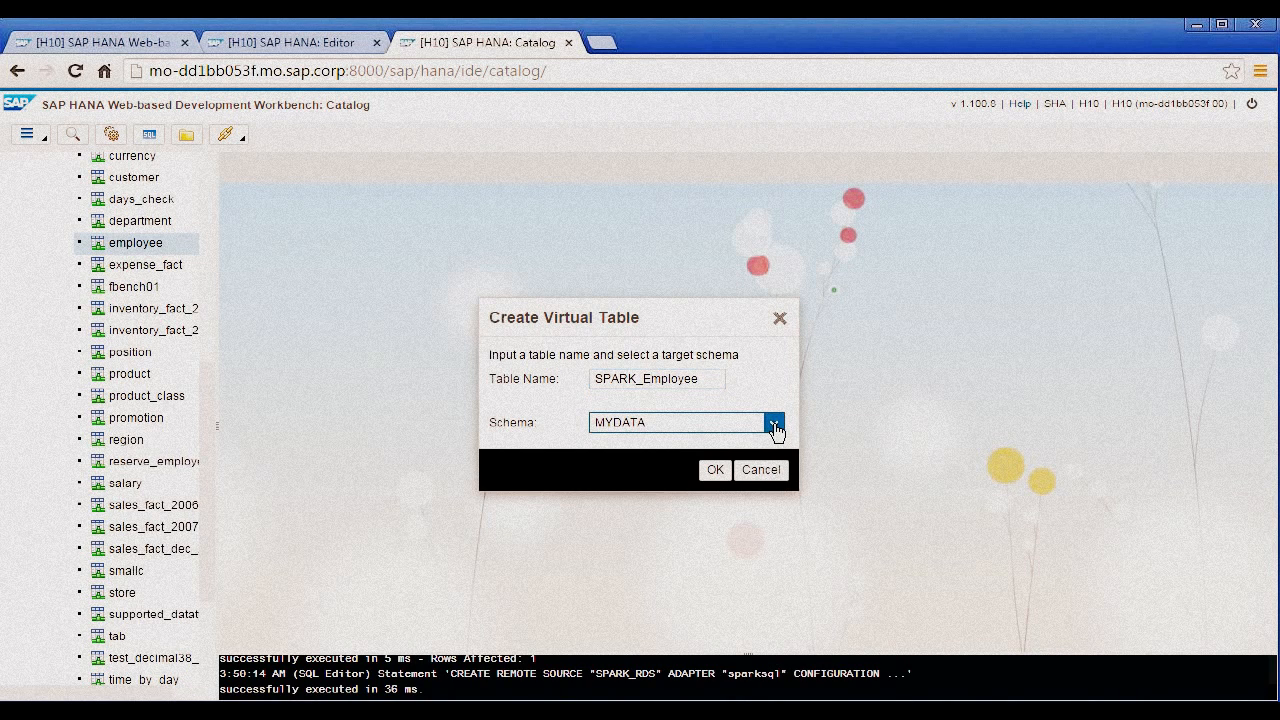
pyautogui.click(714, 478)
pyautogui.click(716, 471)
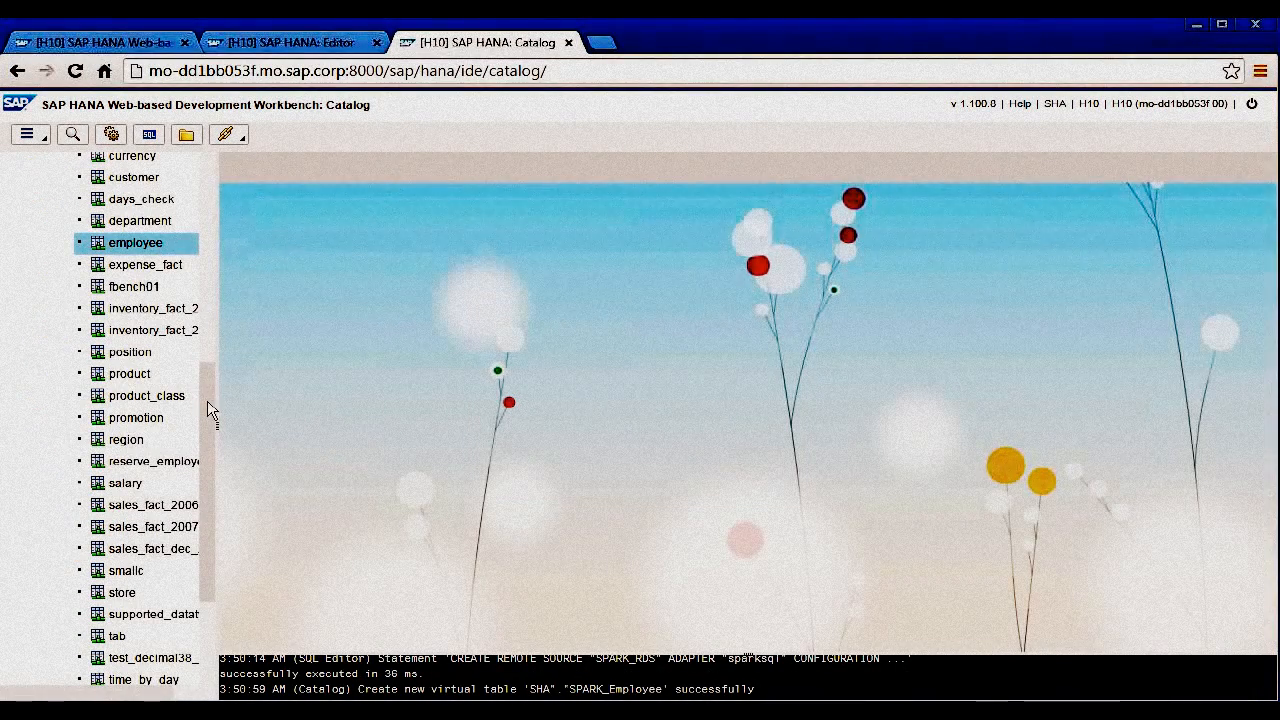
# - Collapse the Provisioning tree, expand the SHA schema and refresh its table list
pyautogui.moveTo(209, 414); pyautogui.dragTo(209, 183)
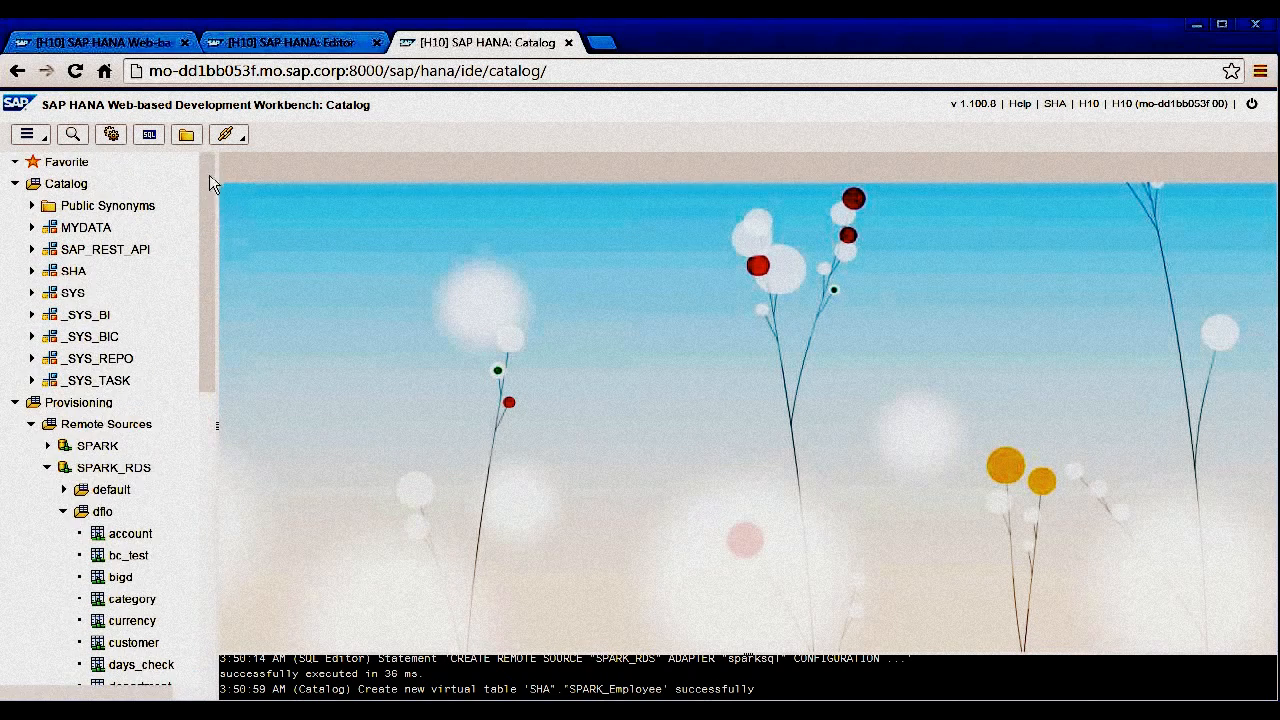
pyautogui.click(47, 467)
pyautogui.click(15, 402)
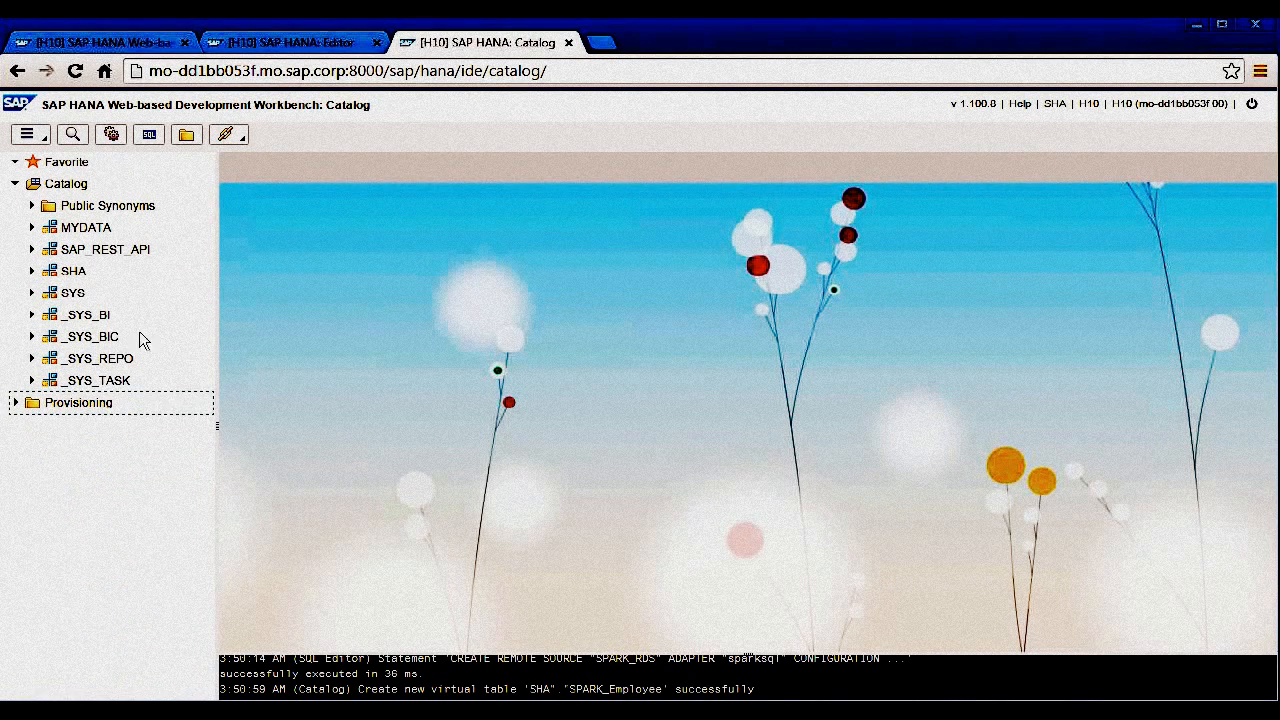
pyautogui.click(32, 272)
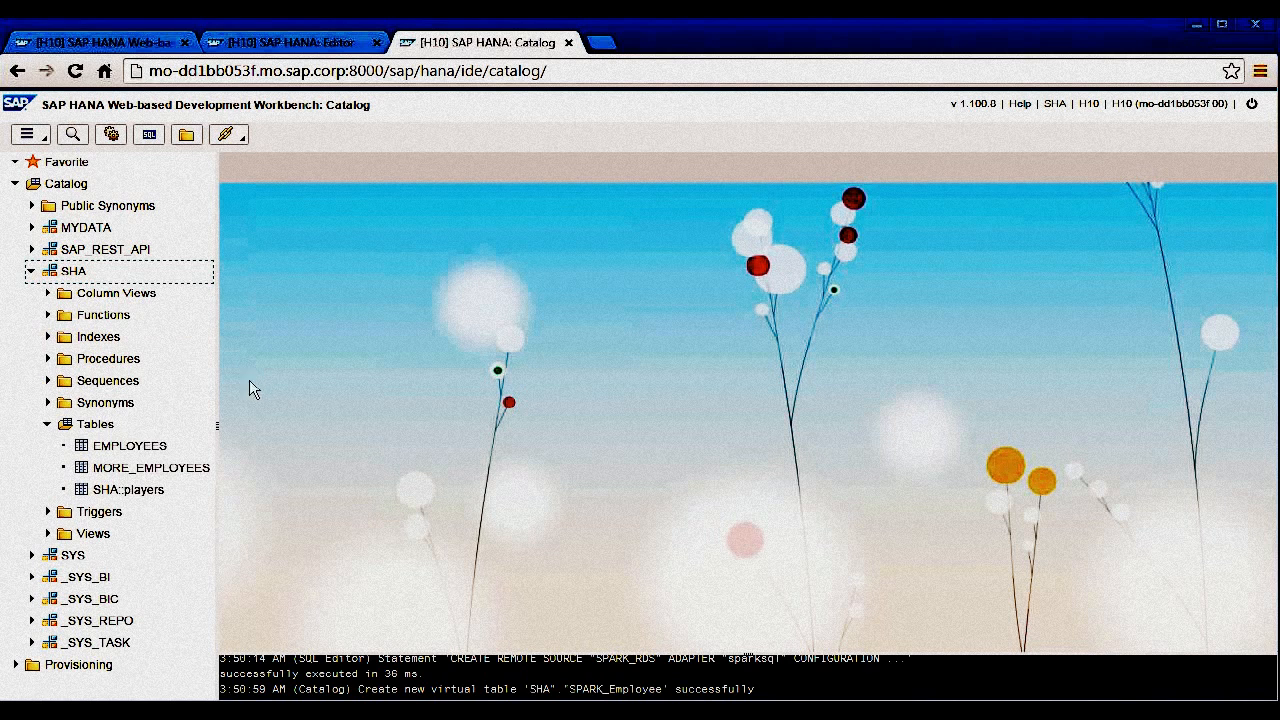
pyautogui.rightClick(105, 424)
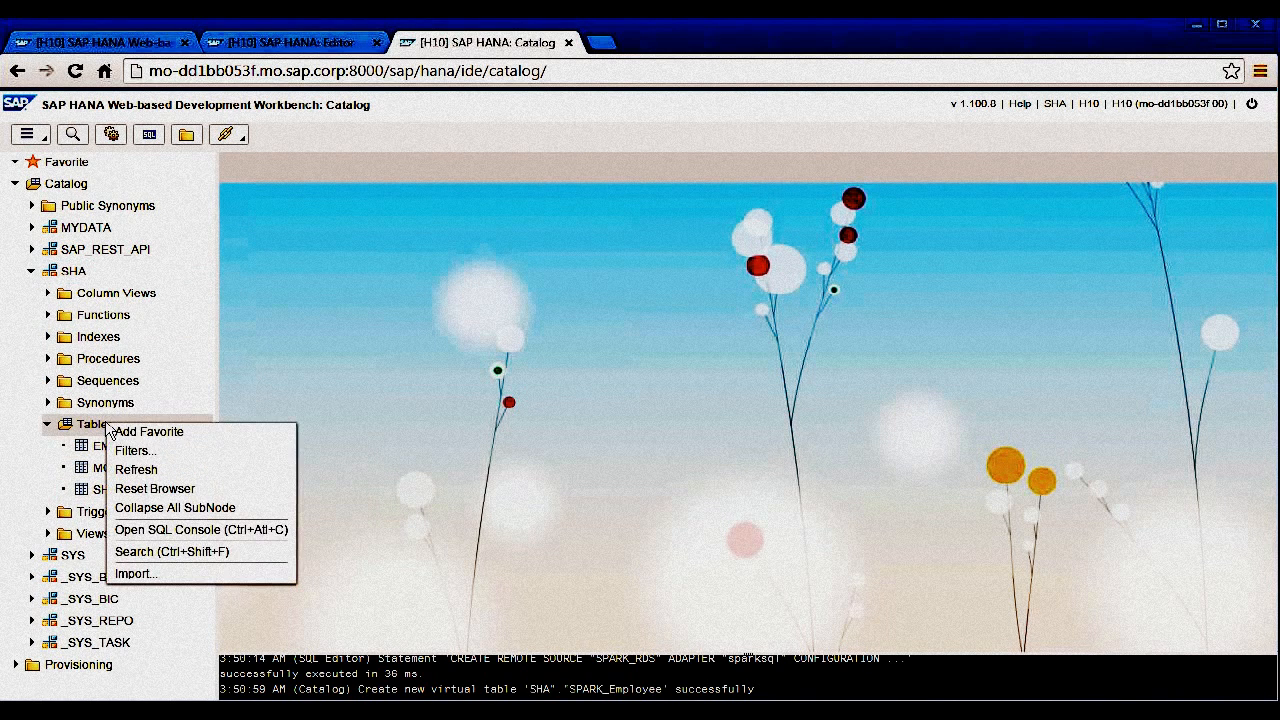
pyautogui.click(140, 469)
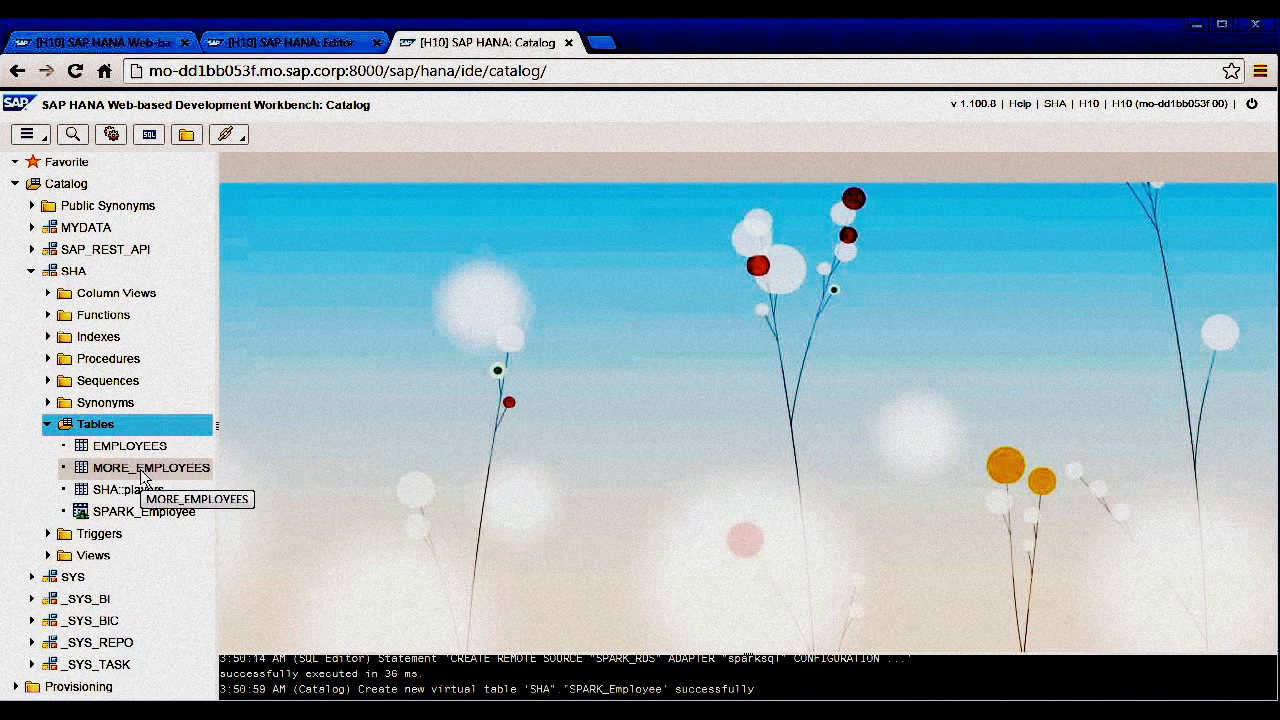
# - Open the content of the SPARK_Employee virtual table to preview its data
pyautogui.click(137, 513)
pyautogui.rightClick(137, 513)
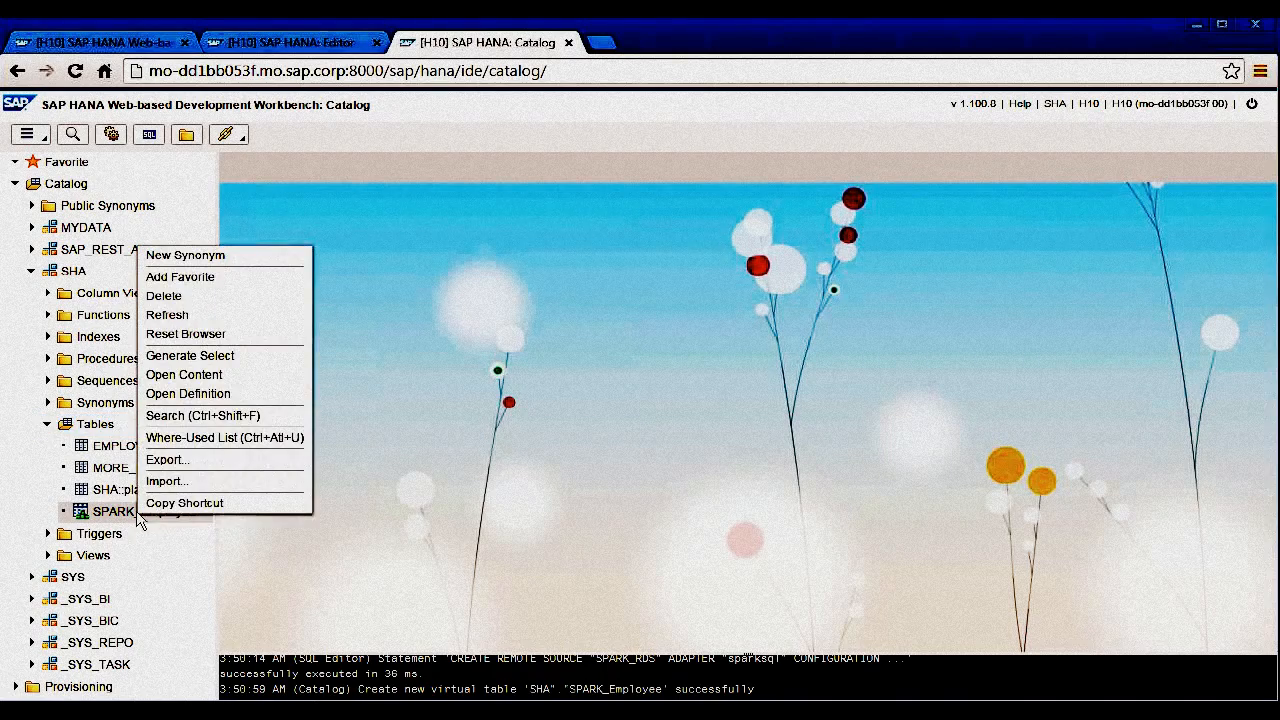
pyautogui.click(227, 388)
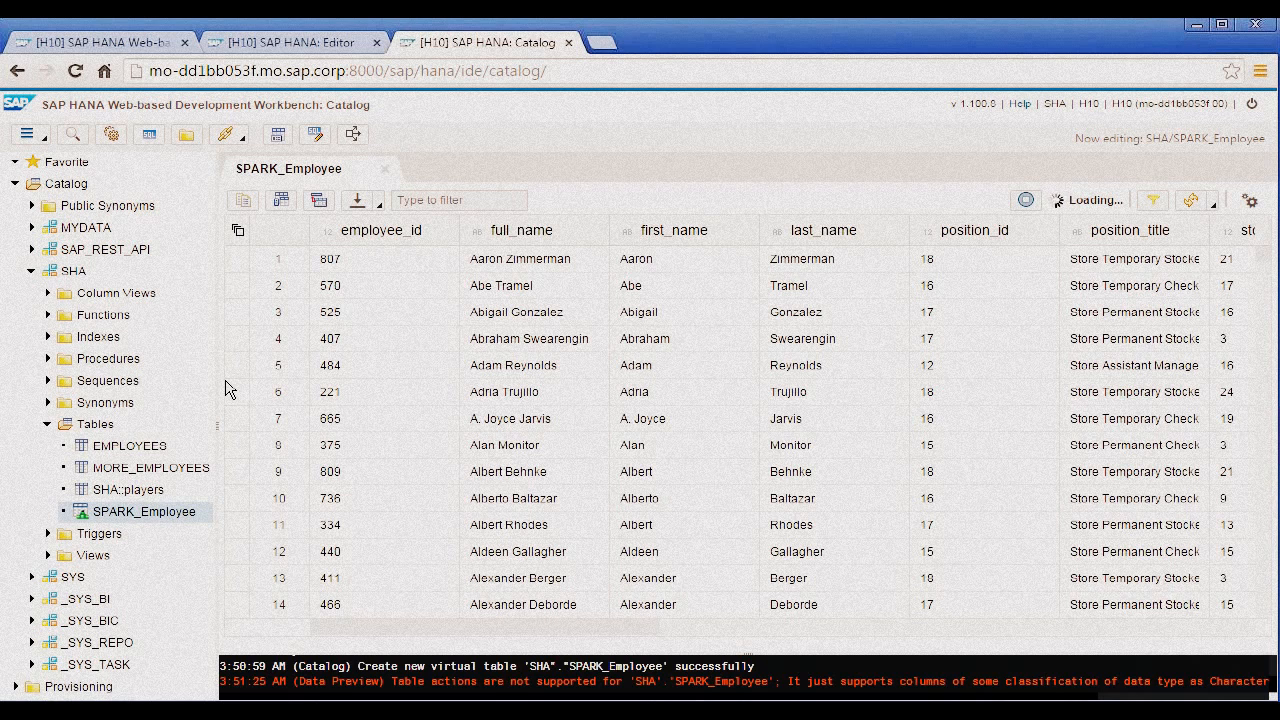
# - Look over the SPARK_Employee rows, then close the Catalog and the old SHA/union data preview to return to union.calculationview
pyautogui.scroll(-1, 228, 388)
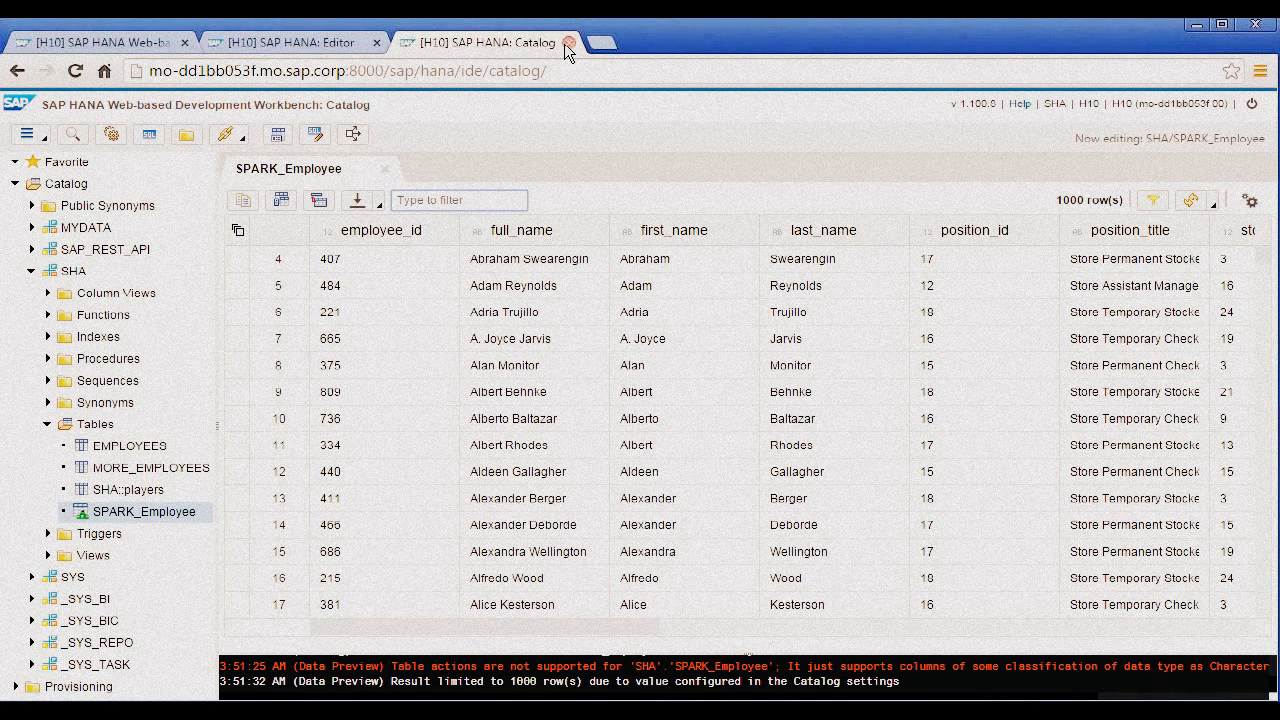
pyautogui.click(567, 43)
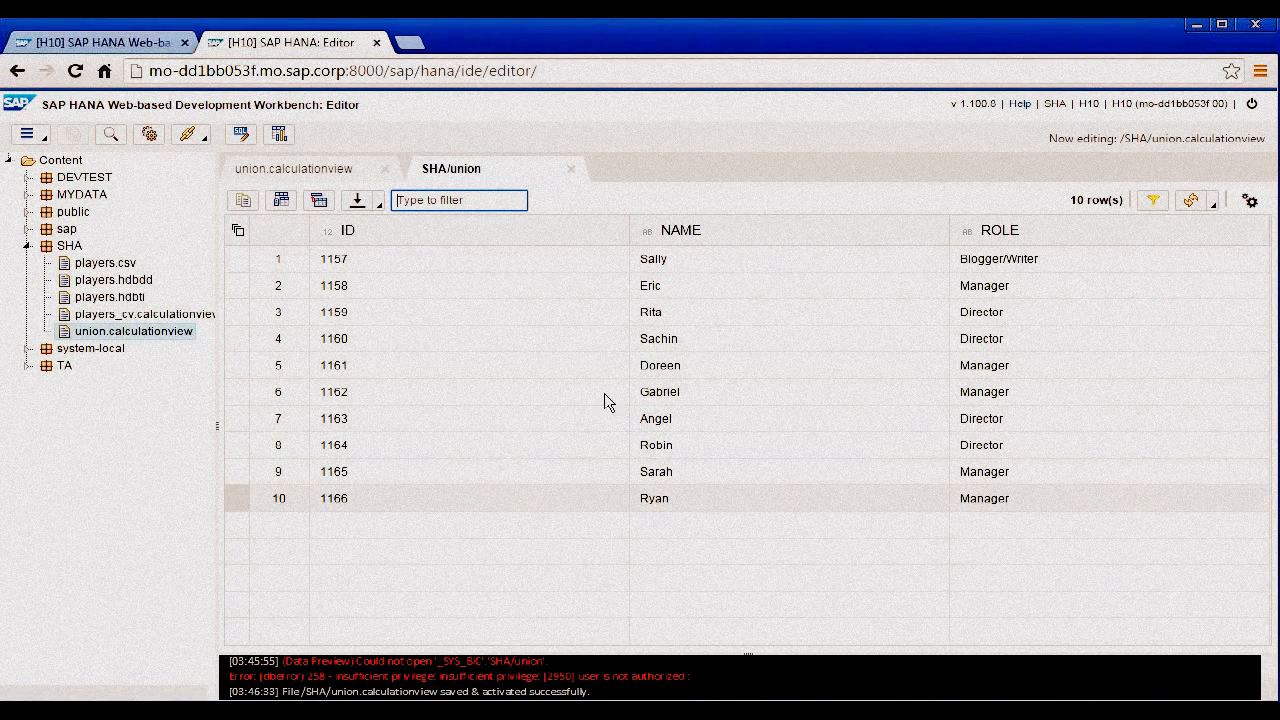
pyautogui.click(571, 170)
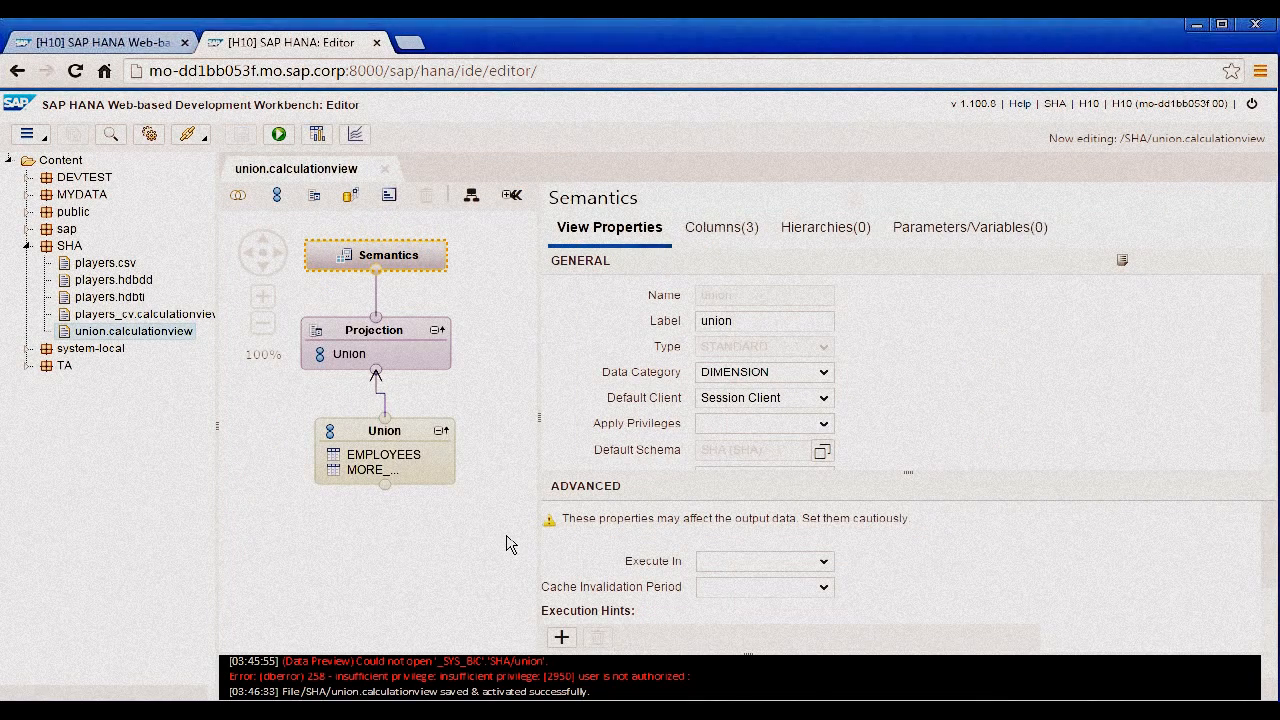
# - Add the SPARK_Employee table from the SHA schema as a data source of the Union node
pyautogui.click(428, 462)
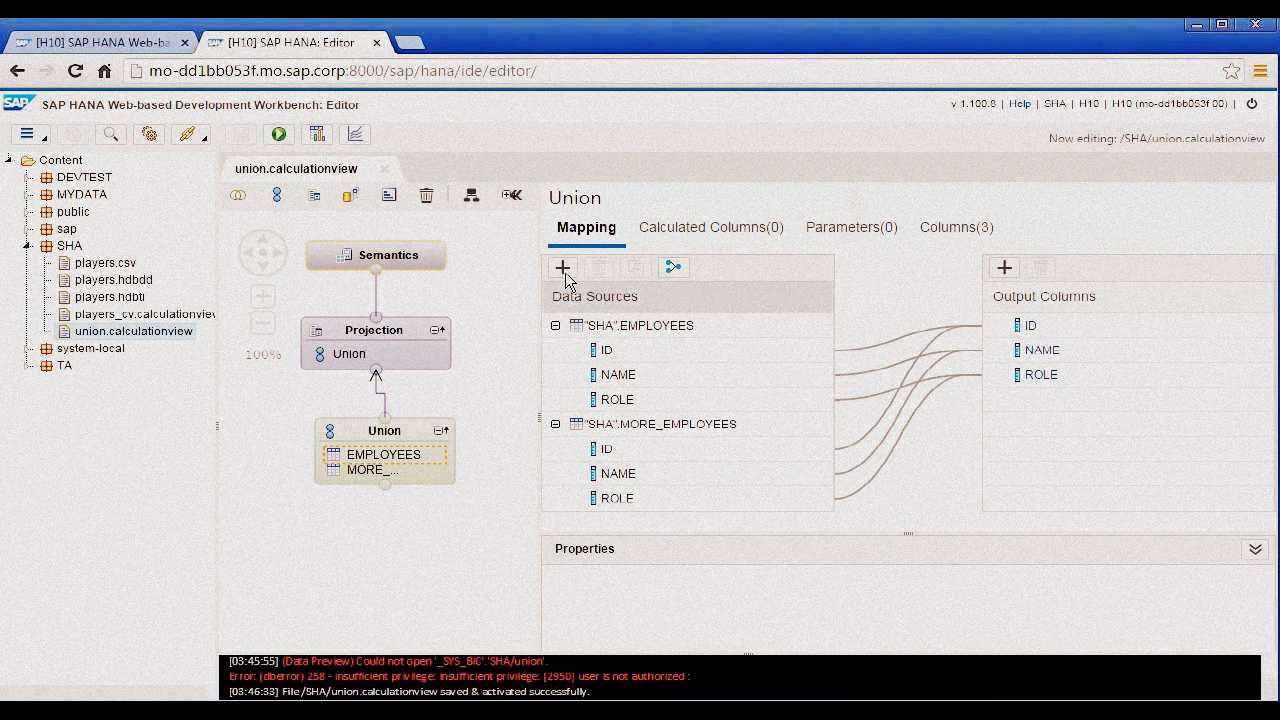
pyautogui.click(563, 268)
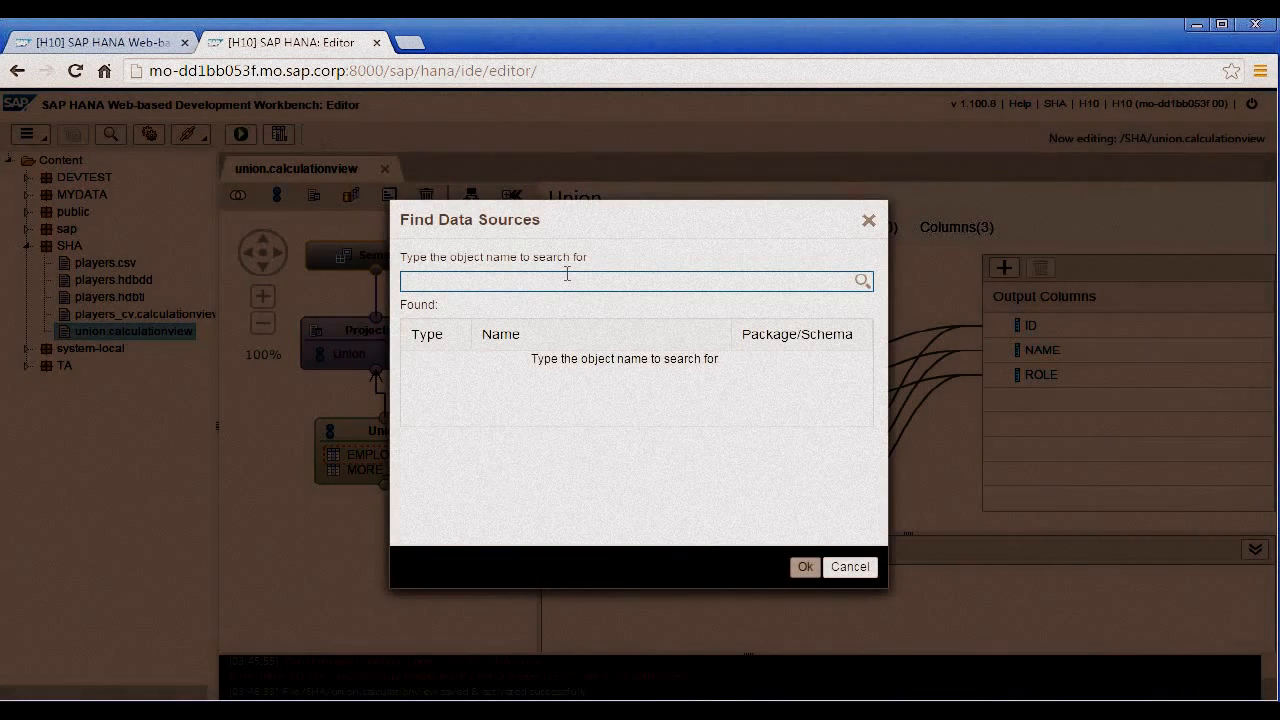
pyautogui.write('spark')
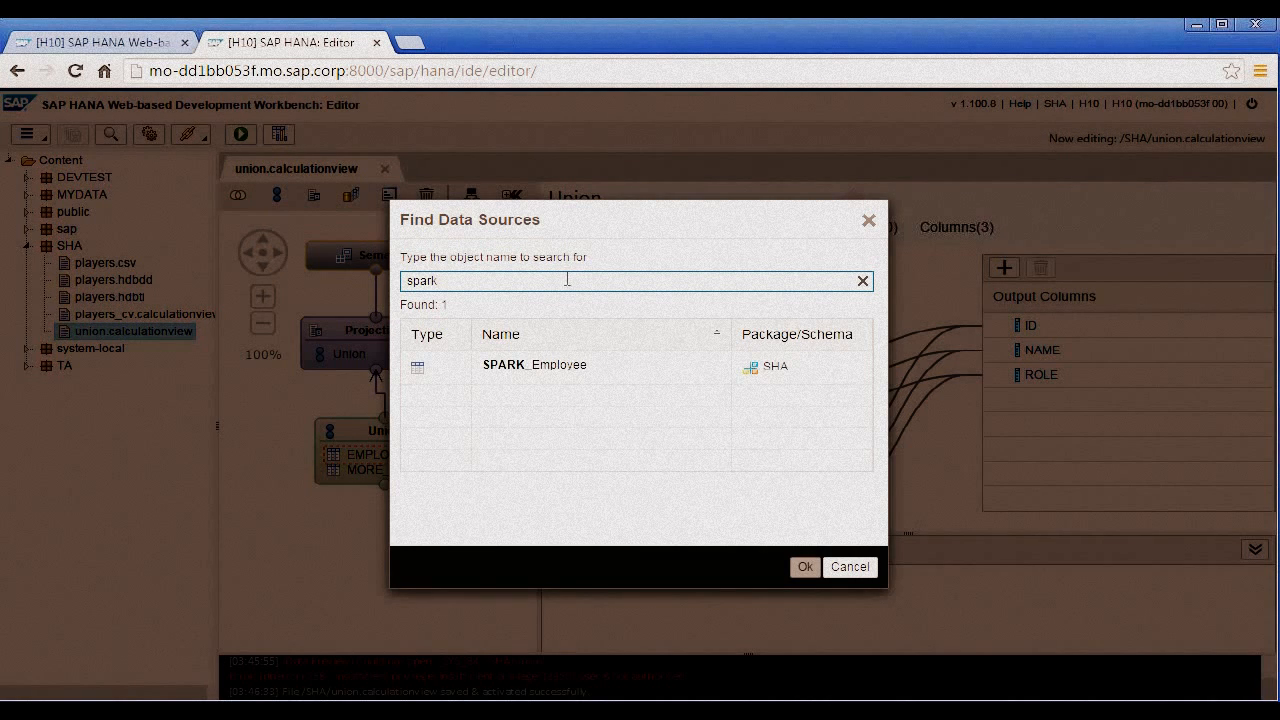
pyautogui.click(553, 368)
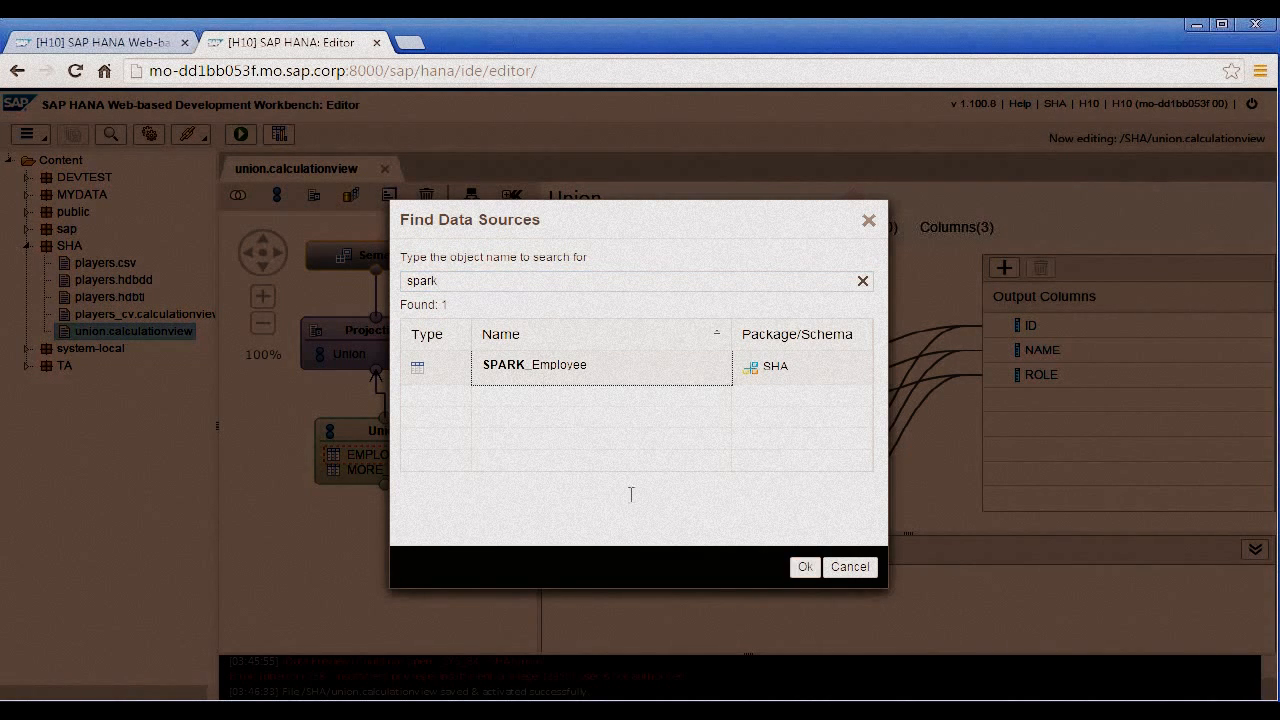
pyautogui.click(806, 568)
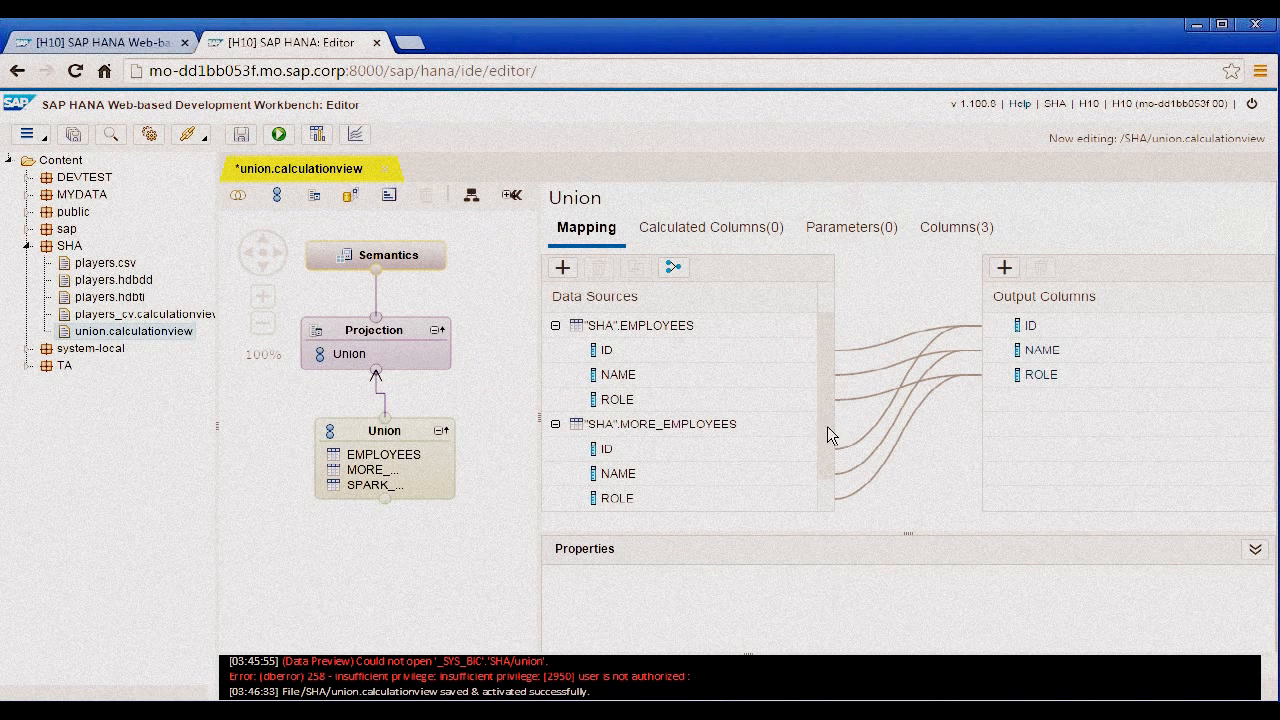
# - Expand SPARK_Employee in the union mapping and map its employee_id column to the ID output column
pyautogui.moveTo(827, 426); pyautogui.dragTo(829, 463)
pyautogui.click(555, 498)
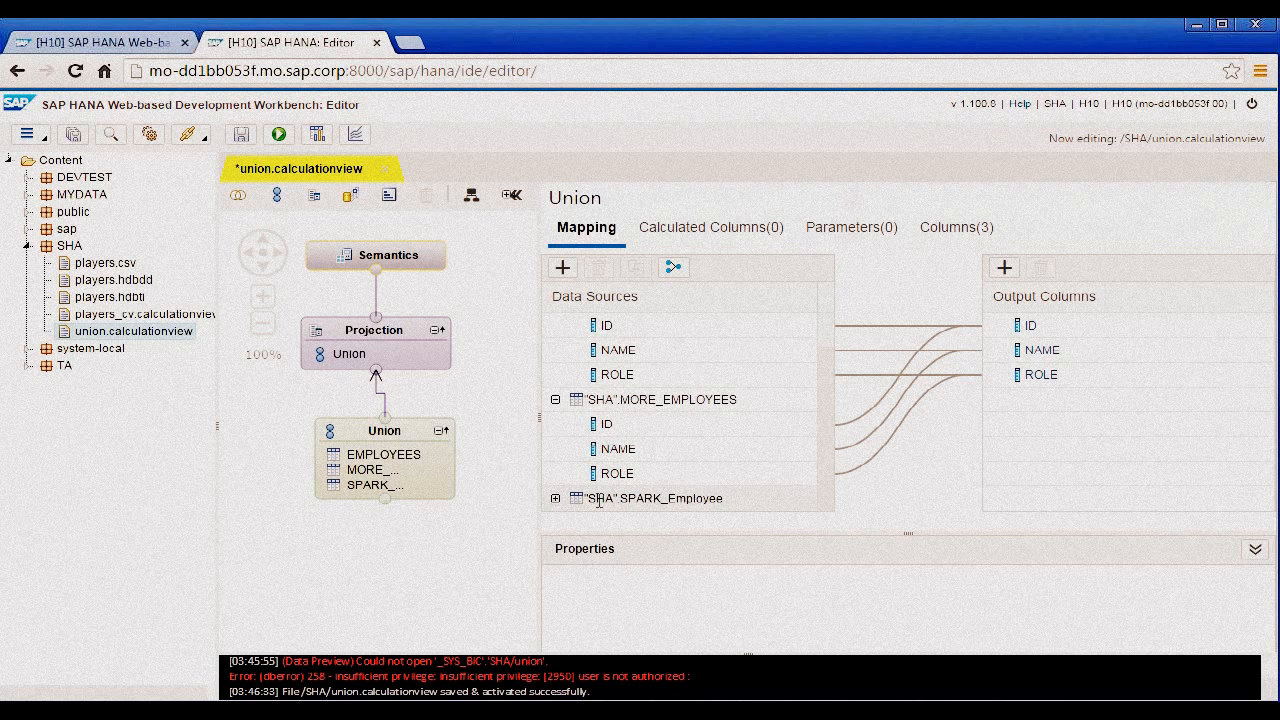
pyautogui.moveTo(822, 351); pyautogui.dragTo(838, 480)
pyautogui.moveTo(675, 474); pyautogui.dragTo(1024, 330)
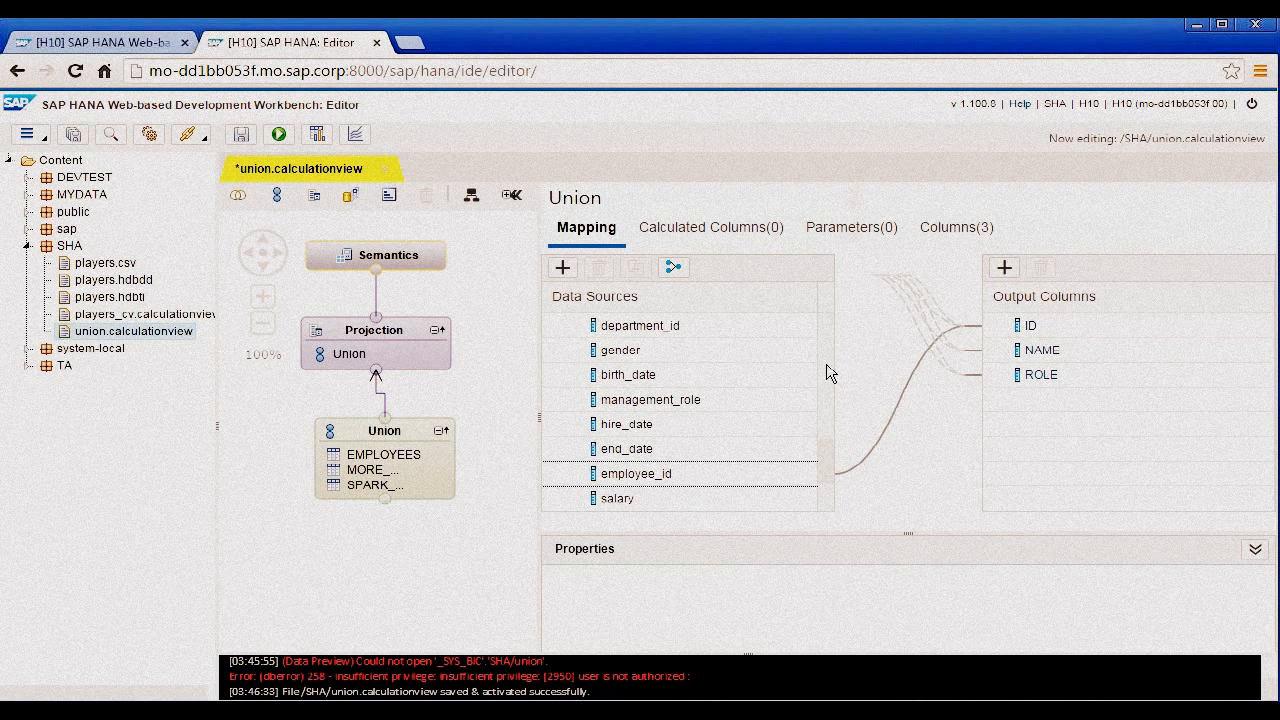
# - Map the first_name column of SPARK_Employee to the NAME output column
pyautogui.scroll(3, 827, 352)
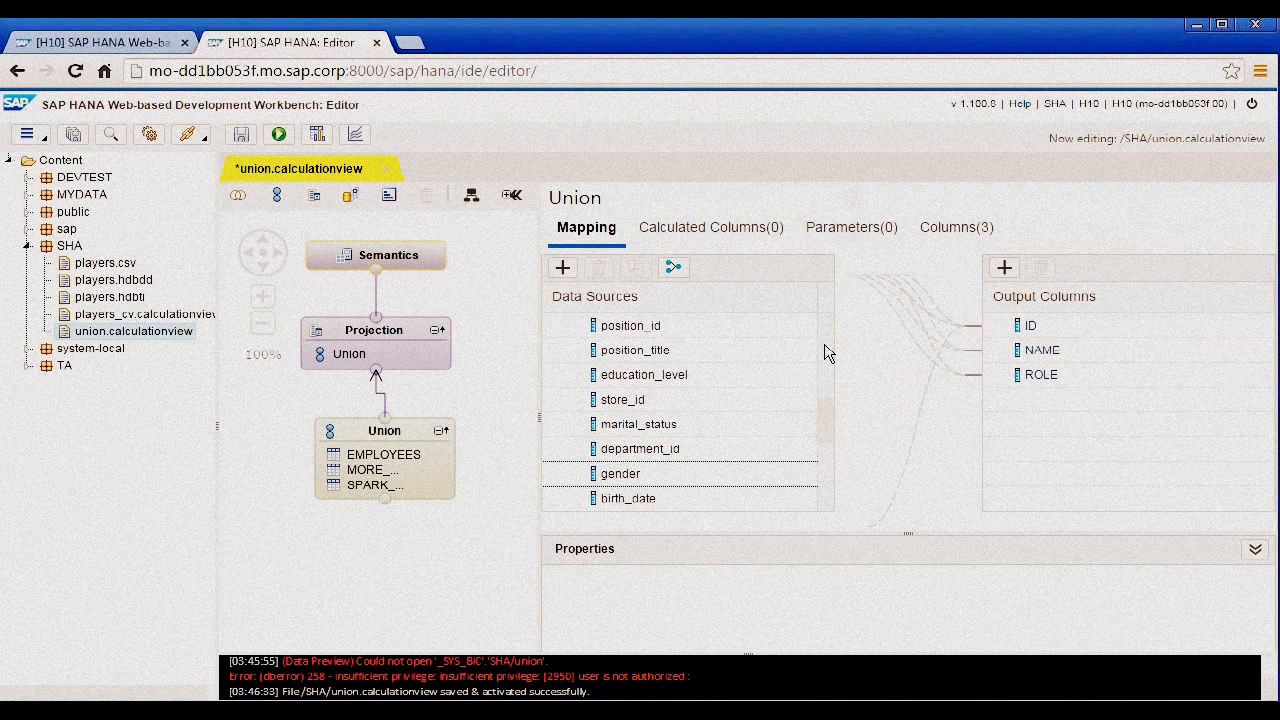
pyautogui.scroll(3, 827, 352)
pyautogui.scroll(-3, 824, 480)
pyautogui.scroll(-1, 821, 506)
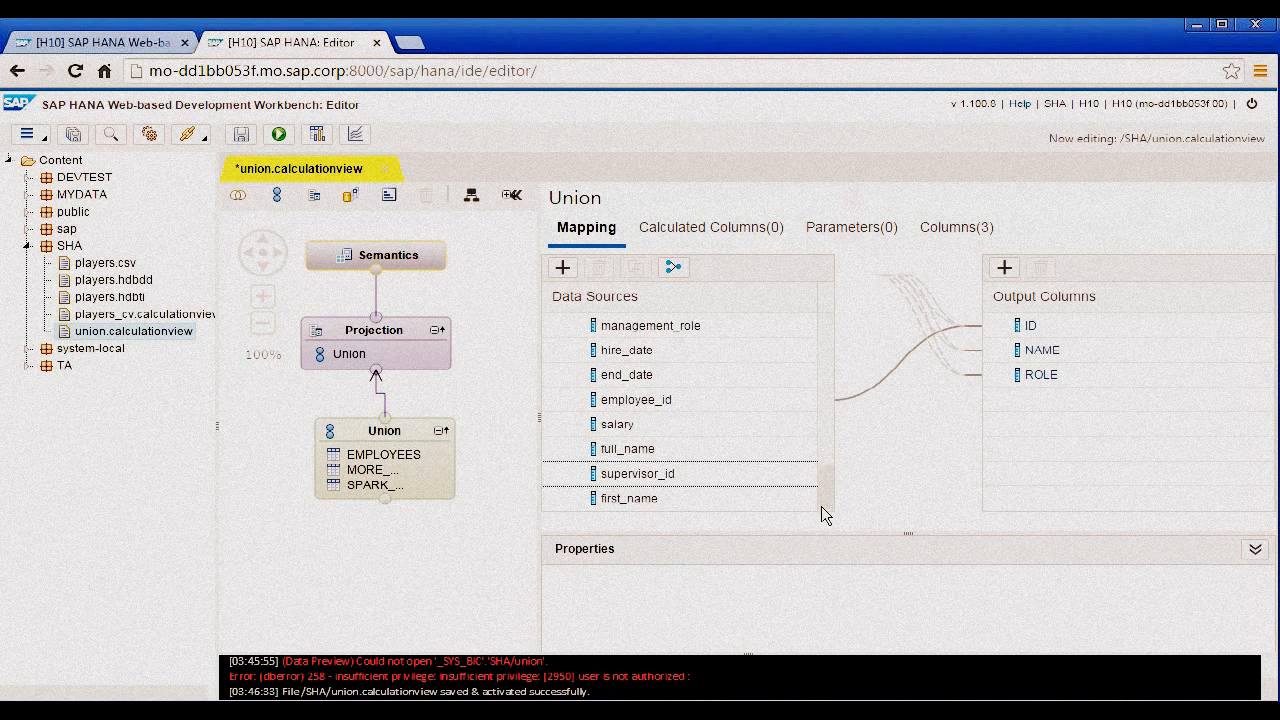
pyautogui.moveTo(707, 501); pyautogui.dragTo(1016, 353)
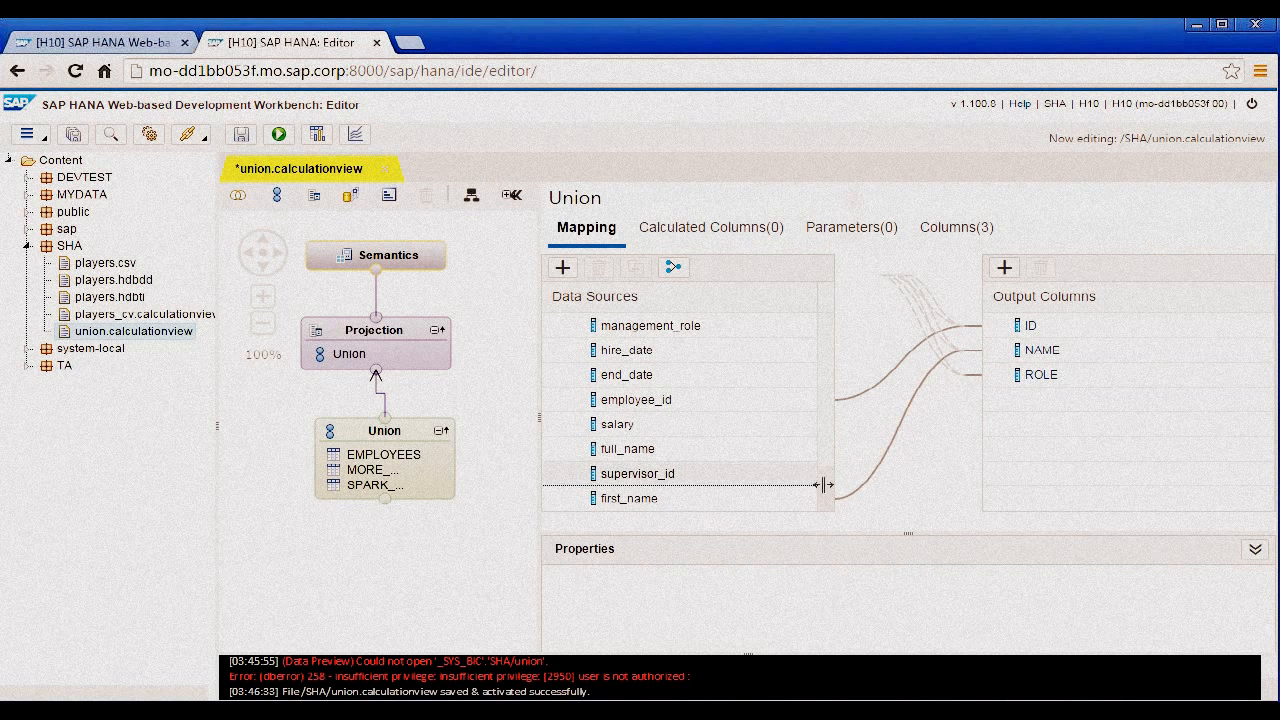
# - Map the position_title column of SPARK_Employee to the ROLE output column and save the calculation view
pyautogui.moveTo(826, 489); pyautogui.dragTo(824, 391)
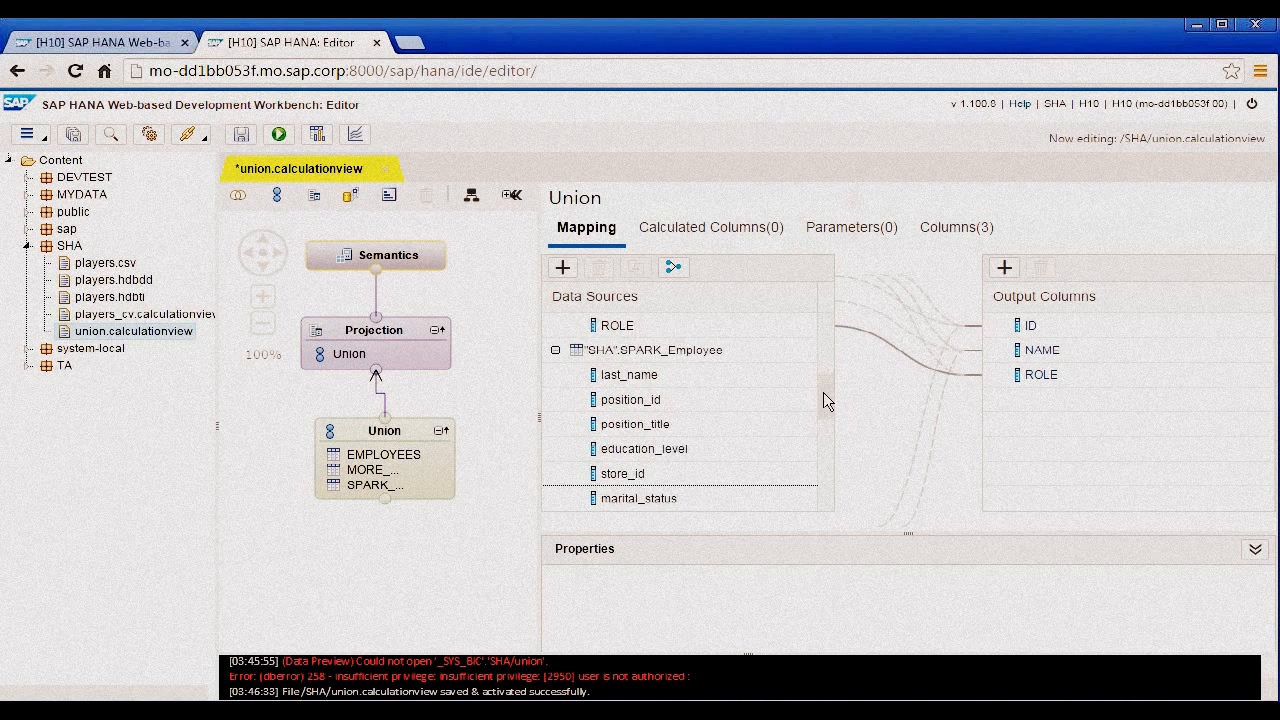
pyautogui.scroll(-1, 674, 374)
pyautogui.moveTo(705, 352); pyautogui.dragTo(1022, 376)
pyautogui.moveTo(1022, 385)
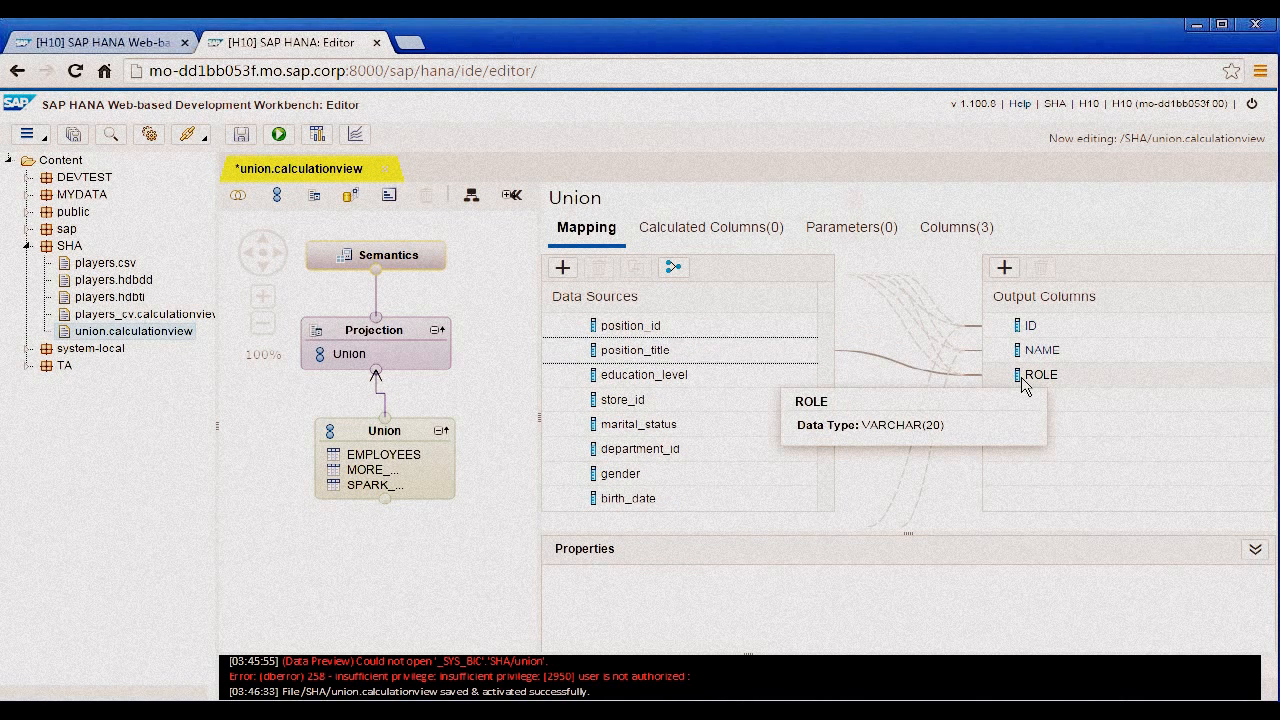
pyautogui.click(240, 138)
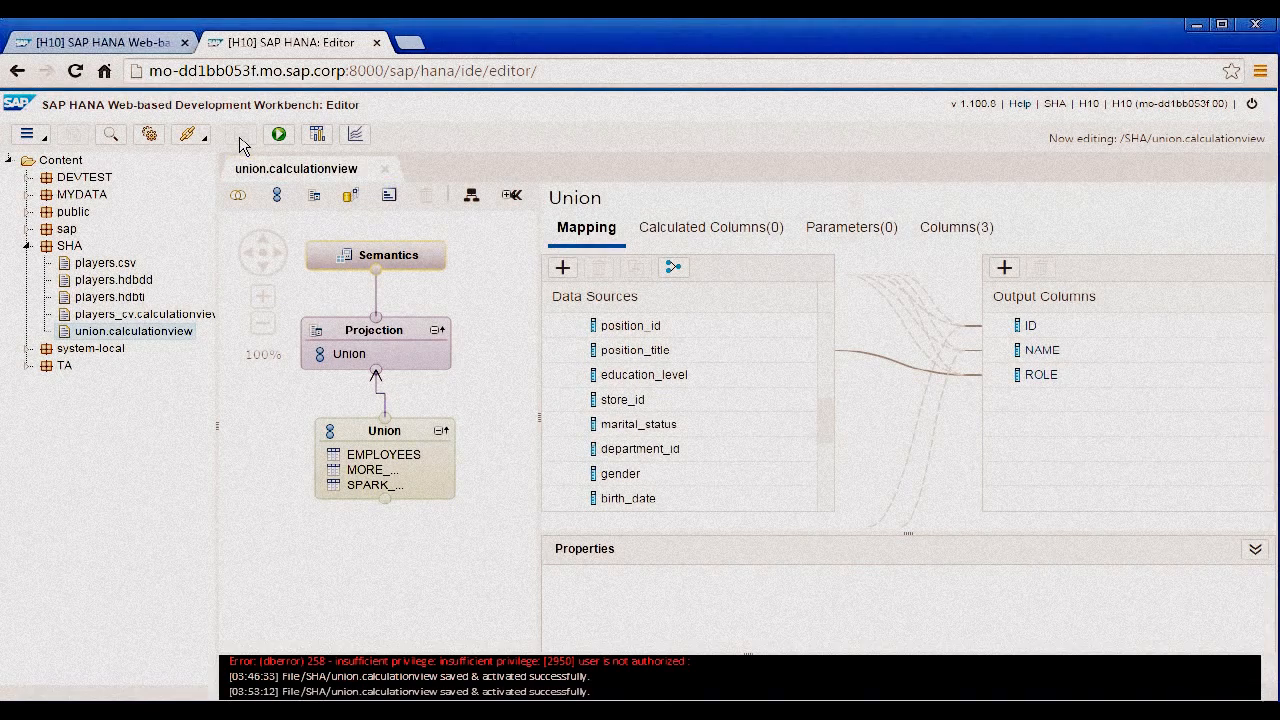
# - Run the union calculation view and copy the full SQL statement behind its data preview
pyautogui.click(279, 135)
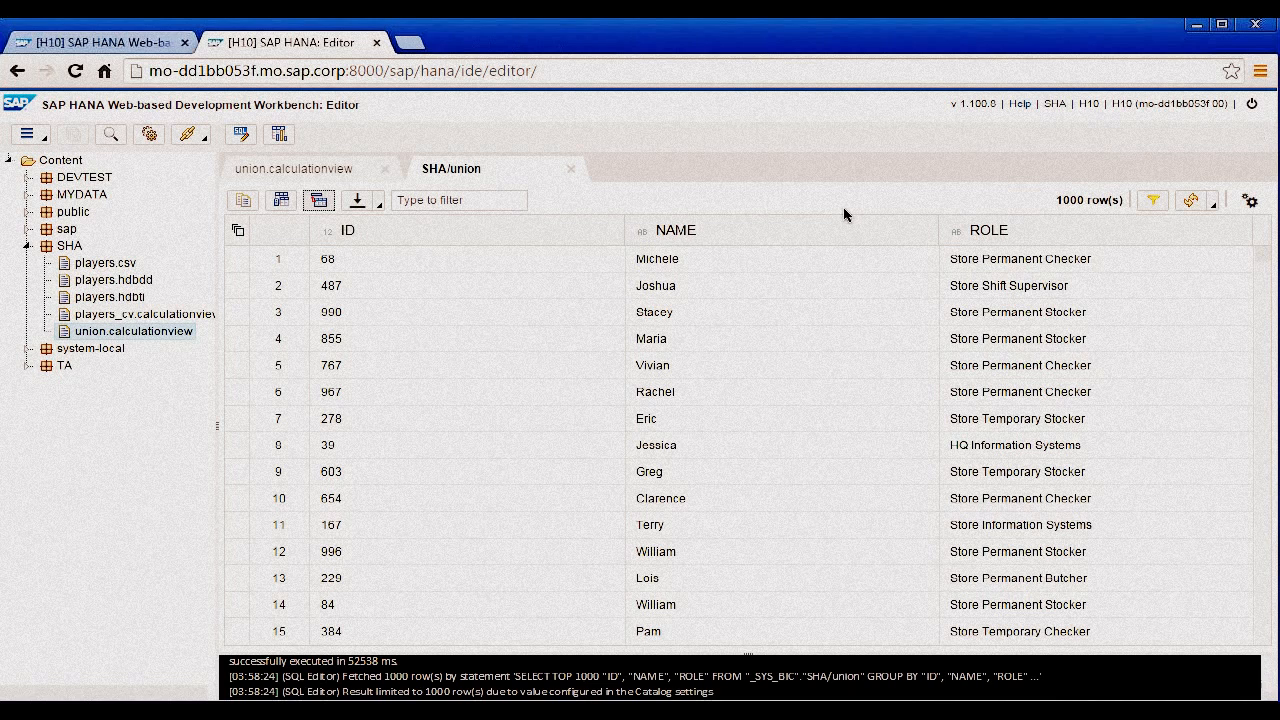
pyautogui.click(319, 203)
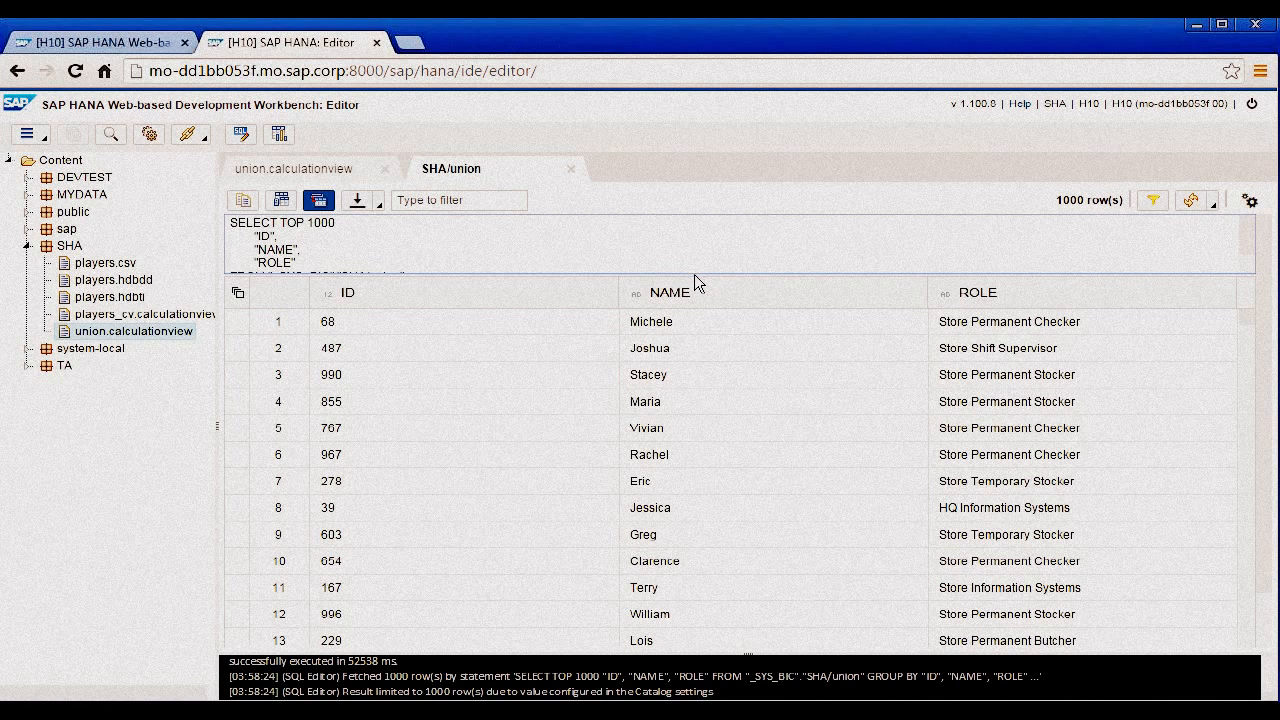
pyautogui.scroll(-1, 1247, 266)
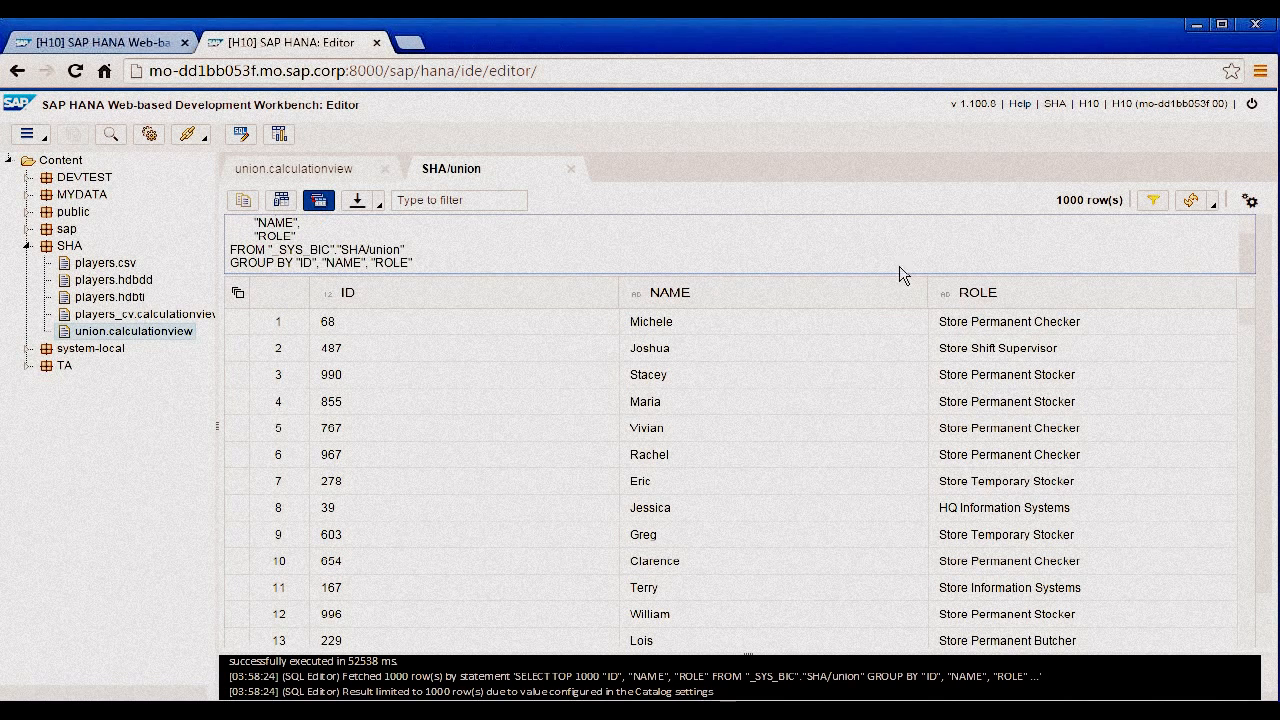
pyautogui.moveTo(411, 265); pyautogui.dragTo(231, 221)
pyautogui.hotkey('ctrl', 'c')
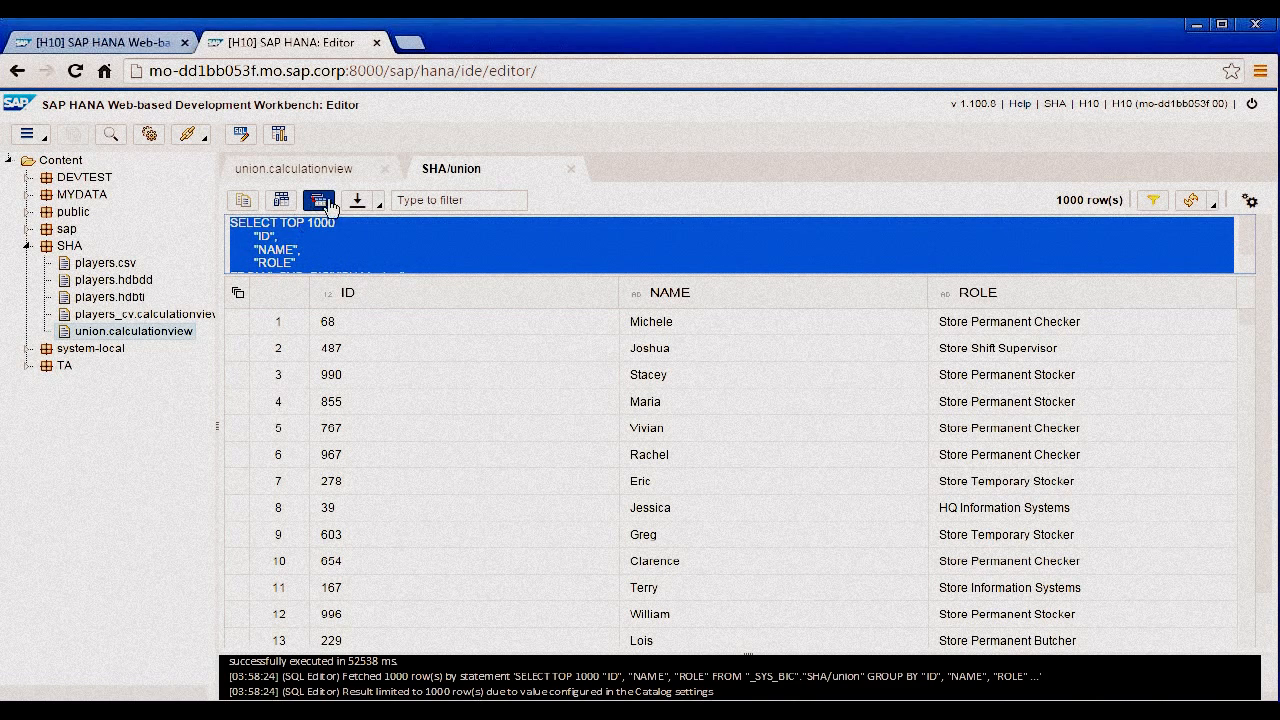
# - Open the Catalog from the workbench home page and paste the copied query into a new SQL console
pyautogui.click(136, 42)
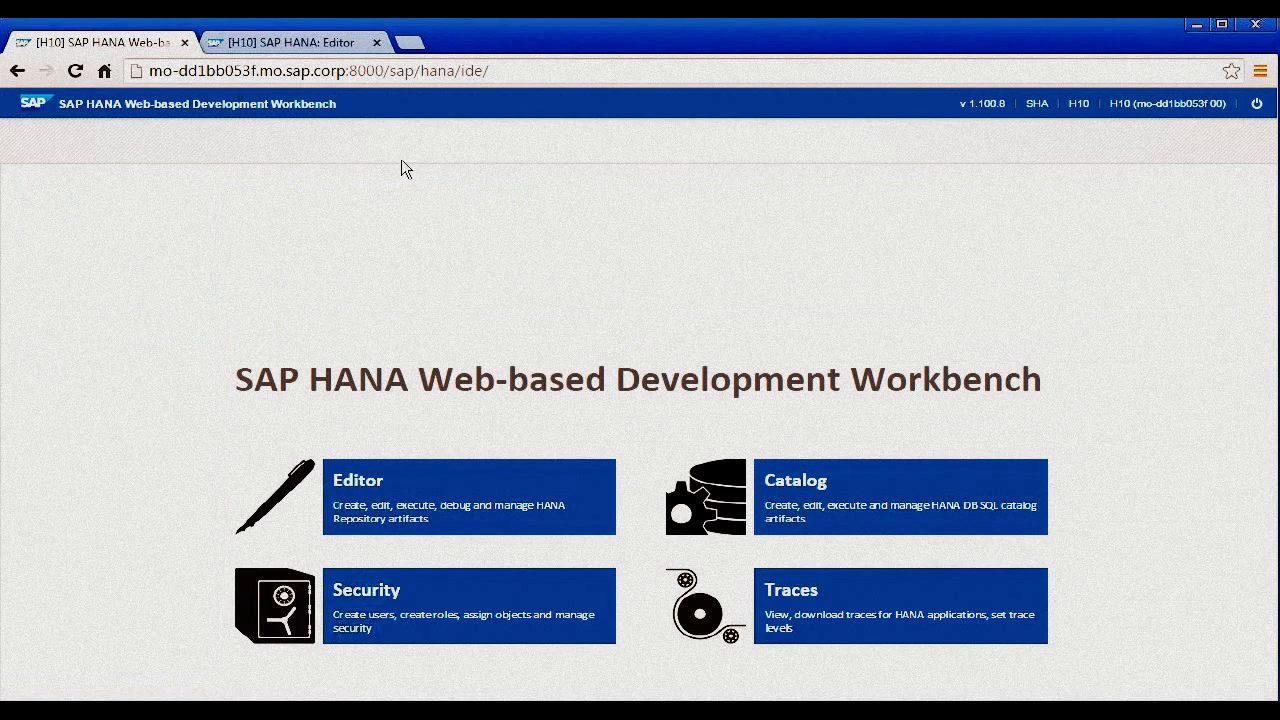
pyautogui.click(815, 501)
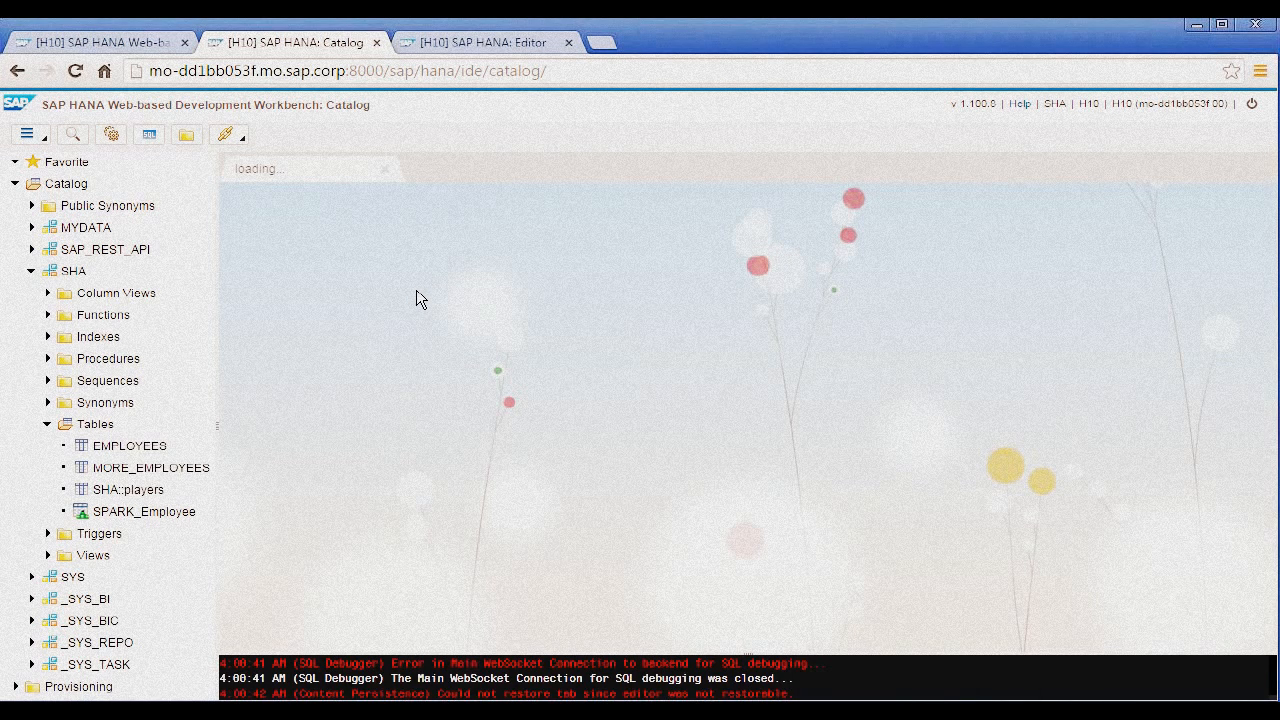
pyautogui.click(149, 134)
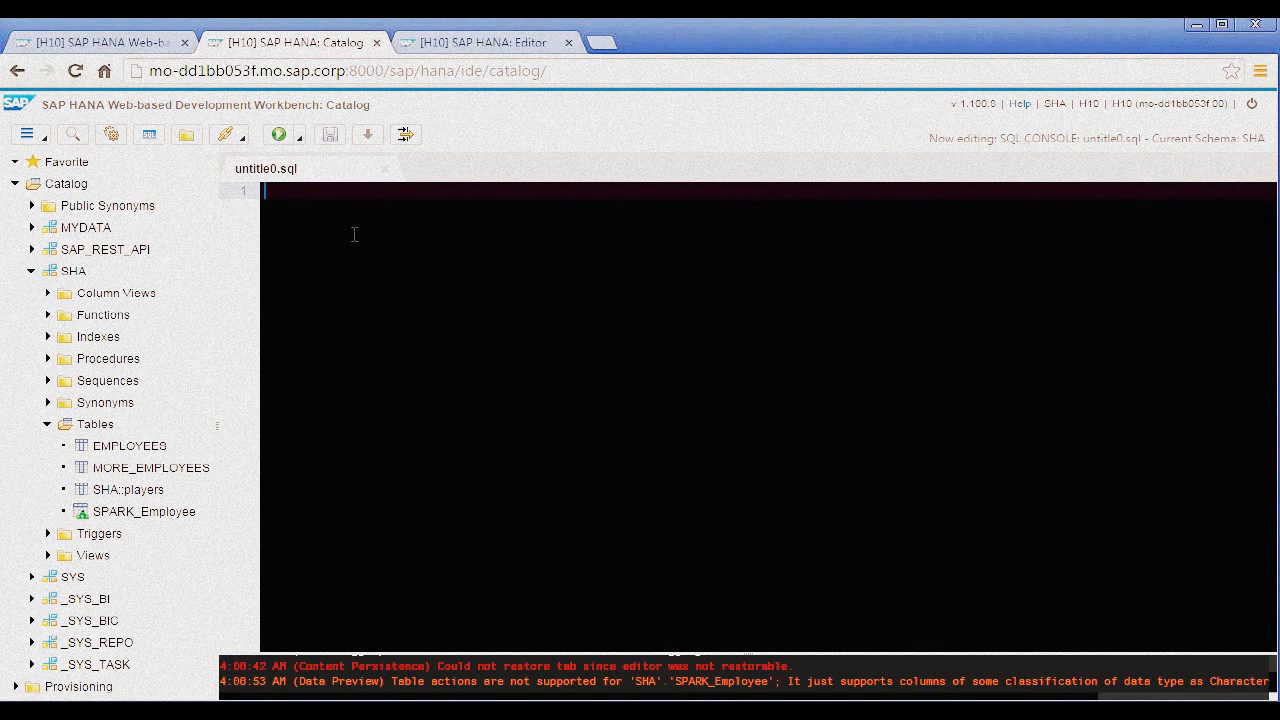
pyautogui.hotkey('ctrl', 'v')
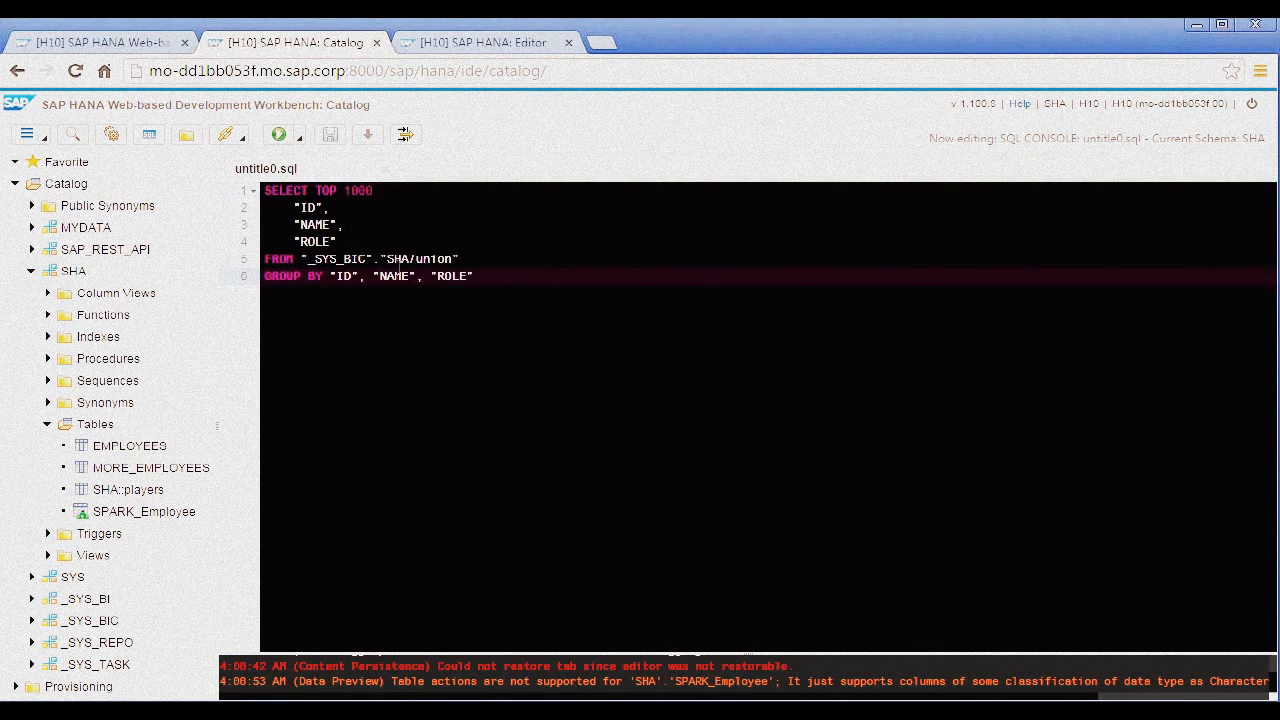
# - Append the line ORDER BY "ID" desc to the end of the query
pyautogui.press('Return')
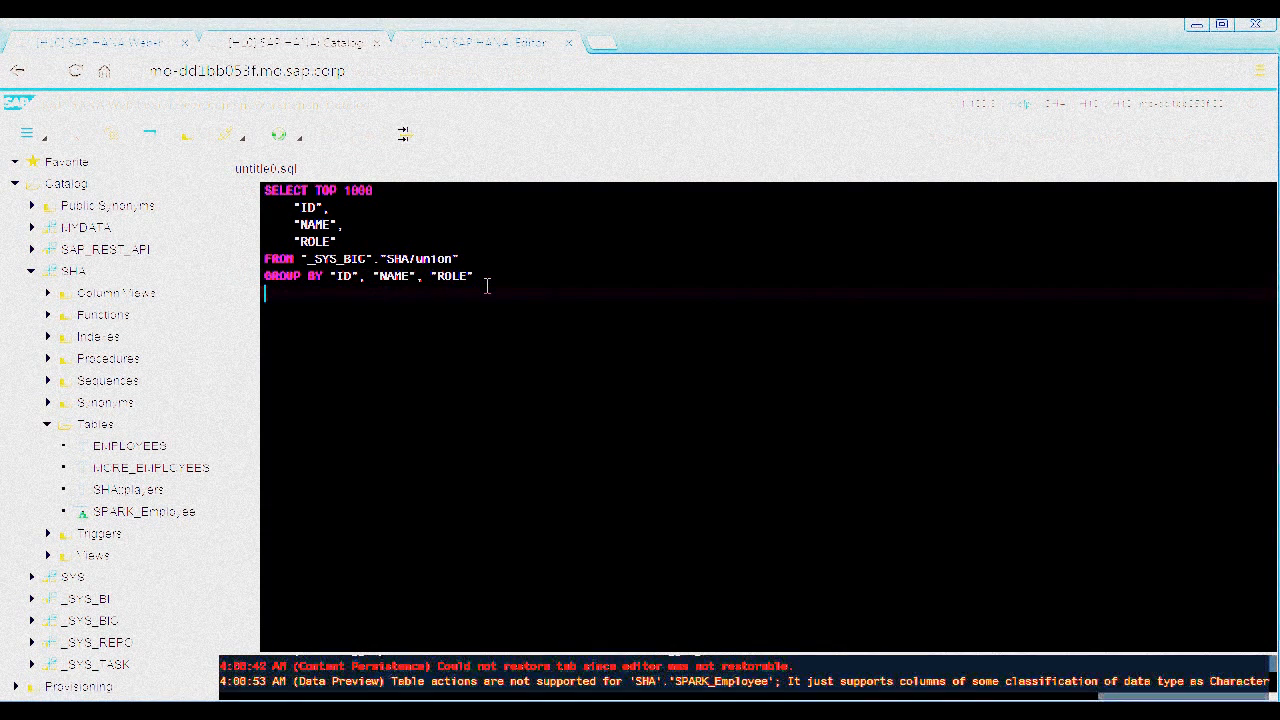
pyautogui.write('ORD')
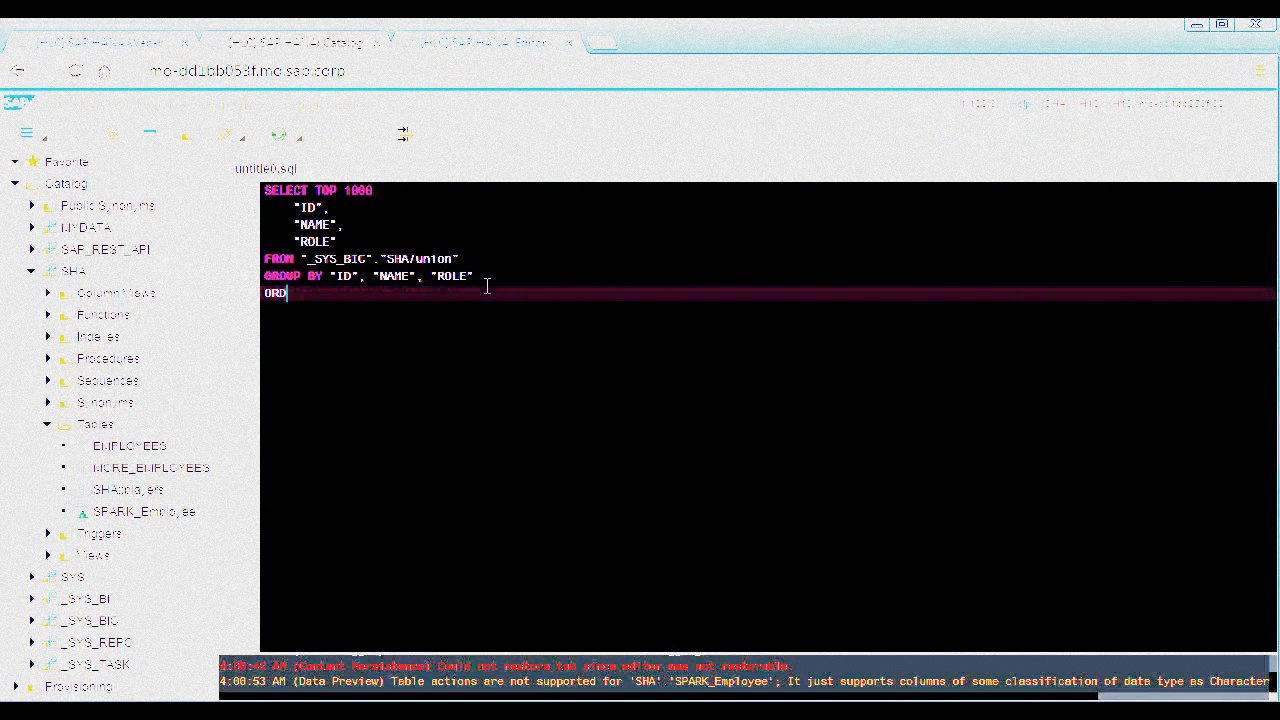
pyautogui.write('ER BY ""')
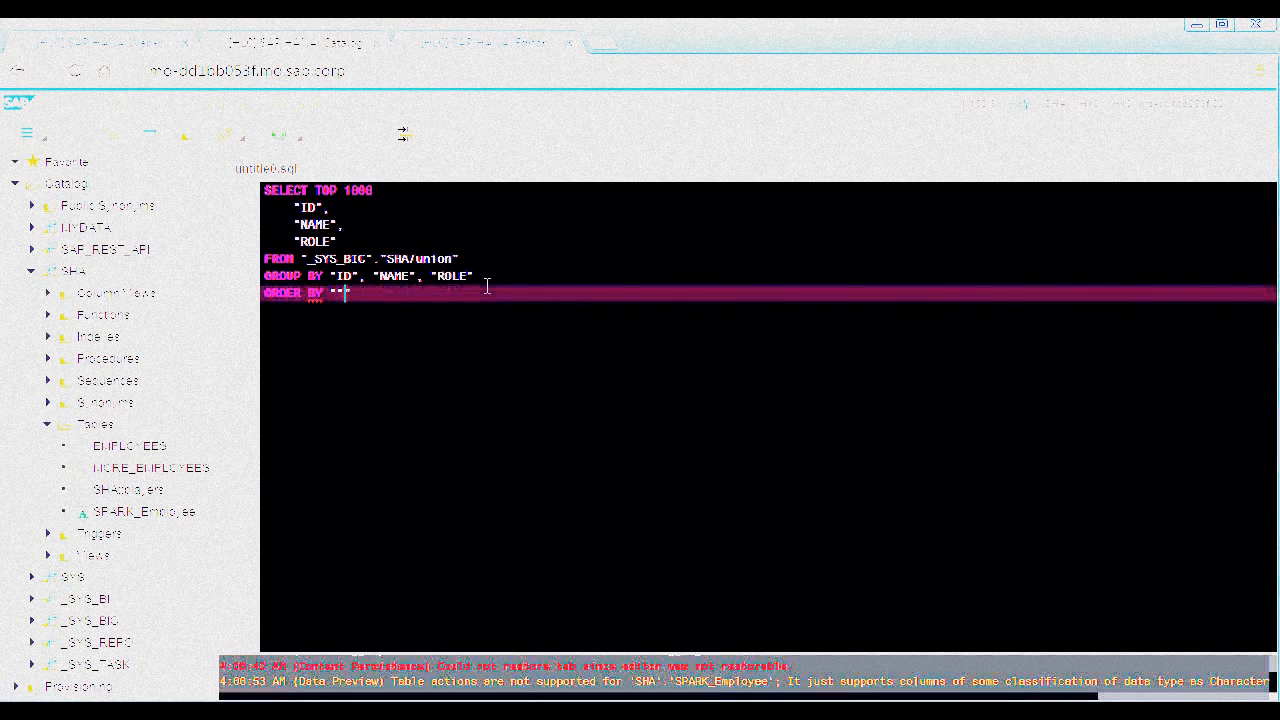
pyautogui.press('BackSpace')
pyautogui.write('I')
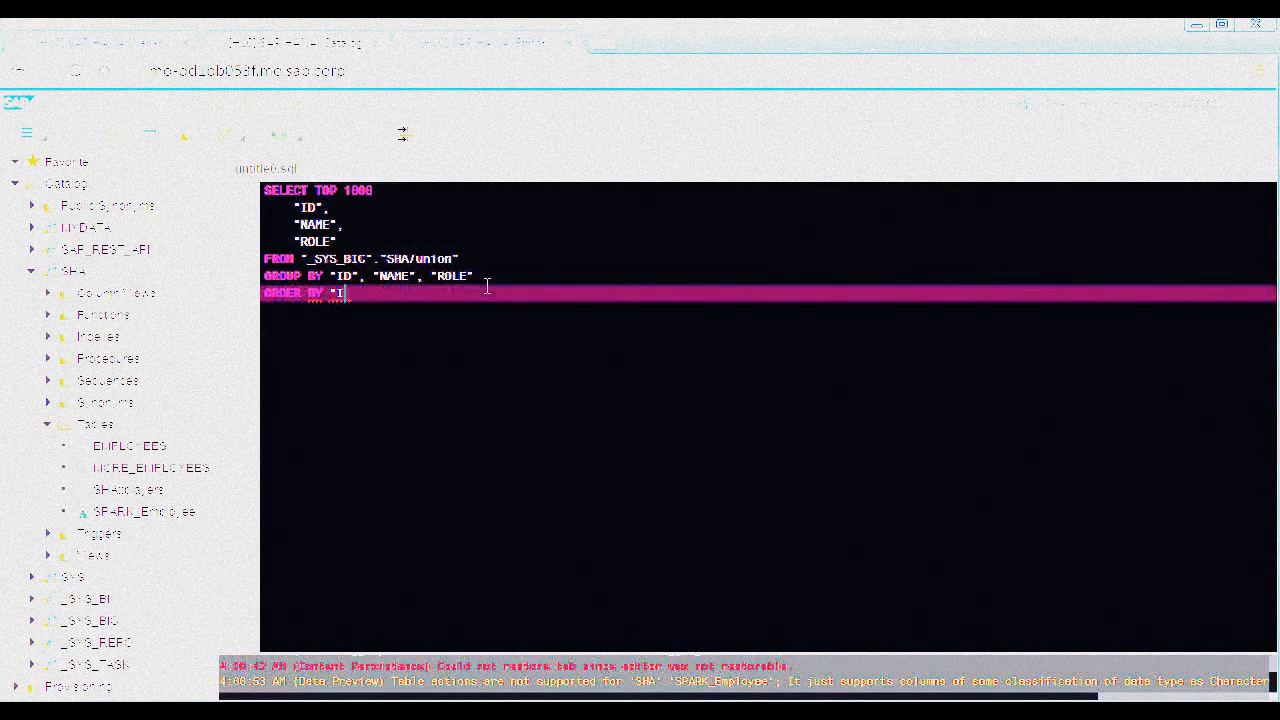
pyautogui.write('D"')
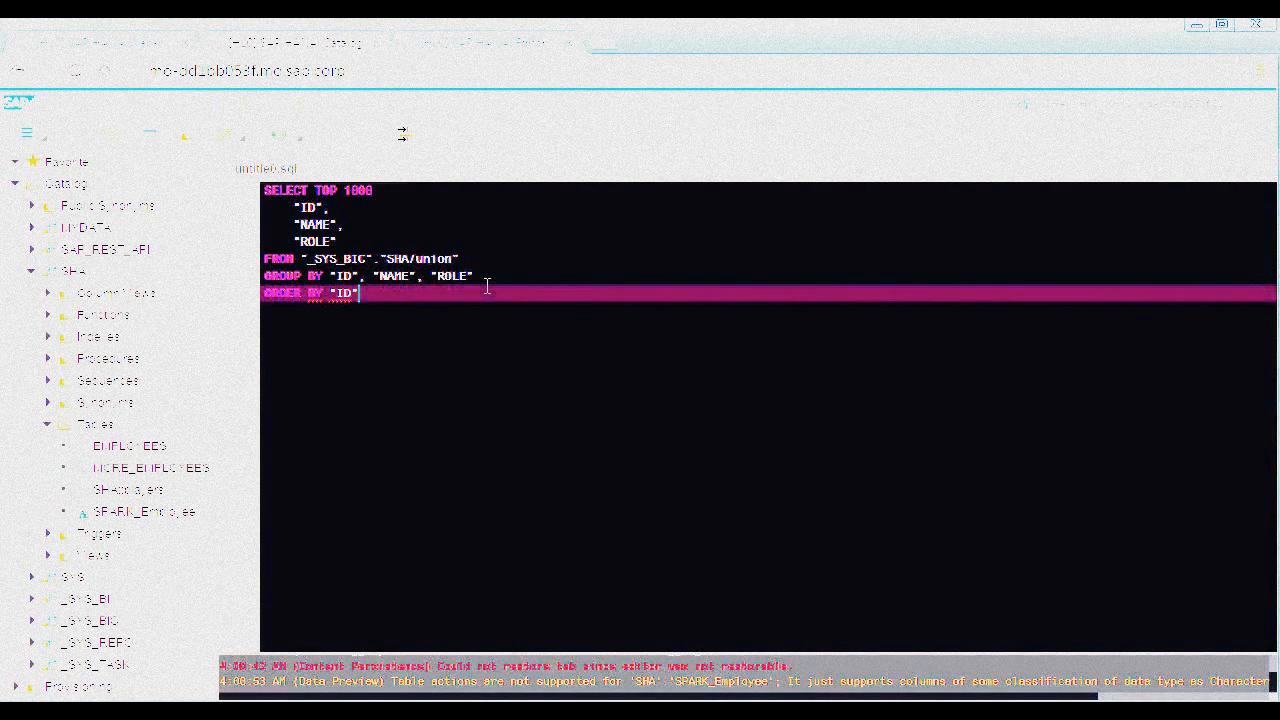
pyautogui.write(' desc')
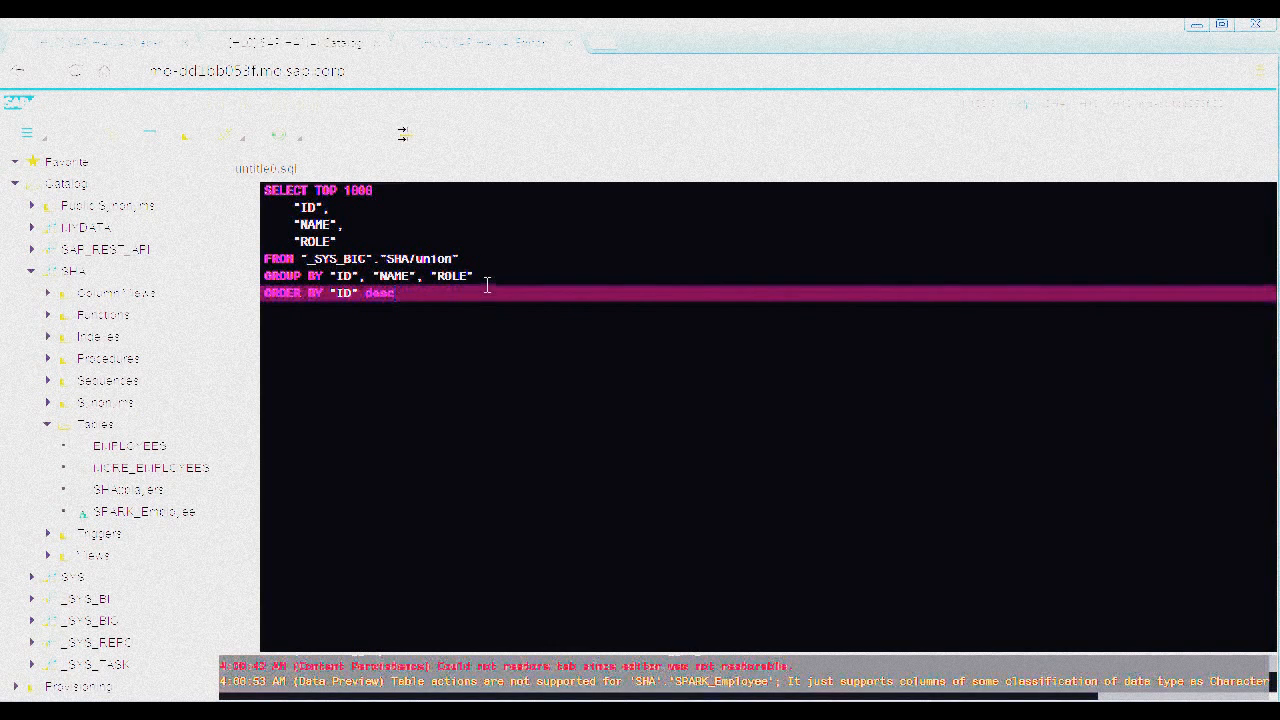
# - Remove TOP 1000 from the SELECT clause and execute the query
pyautogui.moveTo(370, 191); pyautogui.dragTo(312, 192)
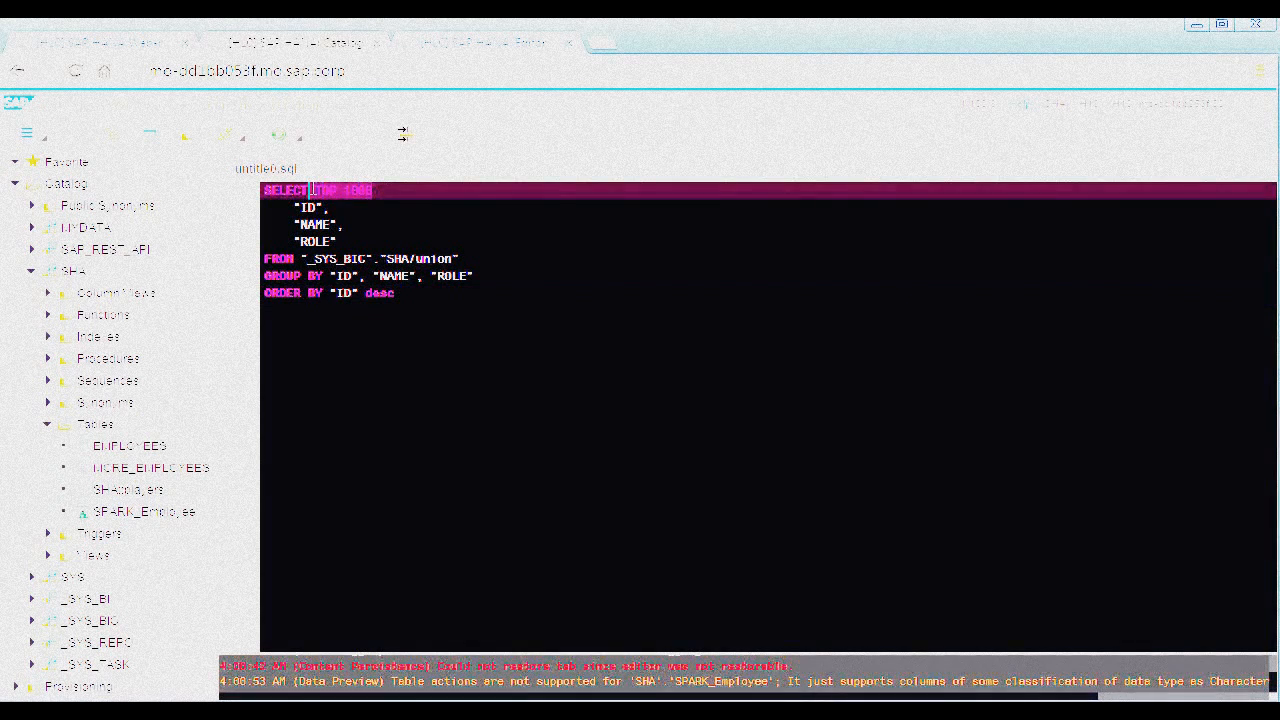
pyautogui.press('BackSpace')
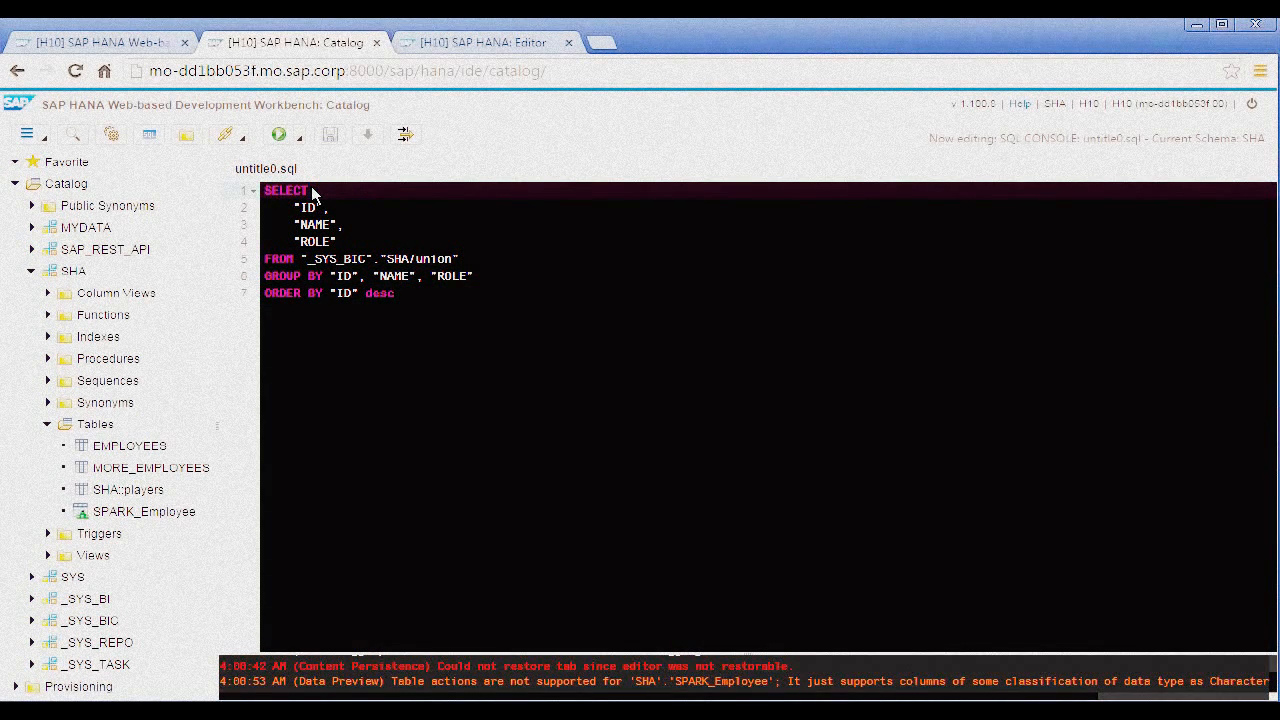
pyautogui.click(280, 136)
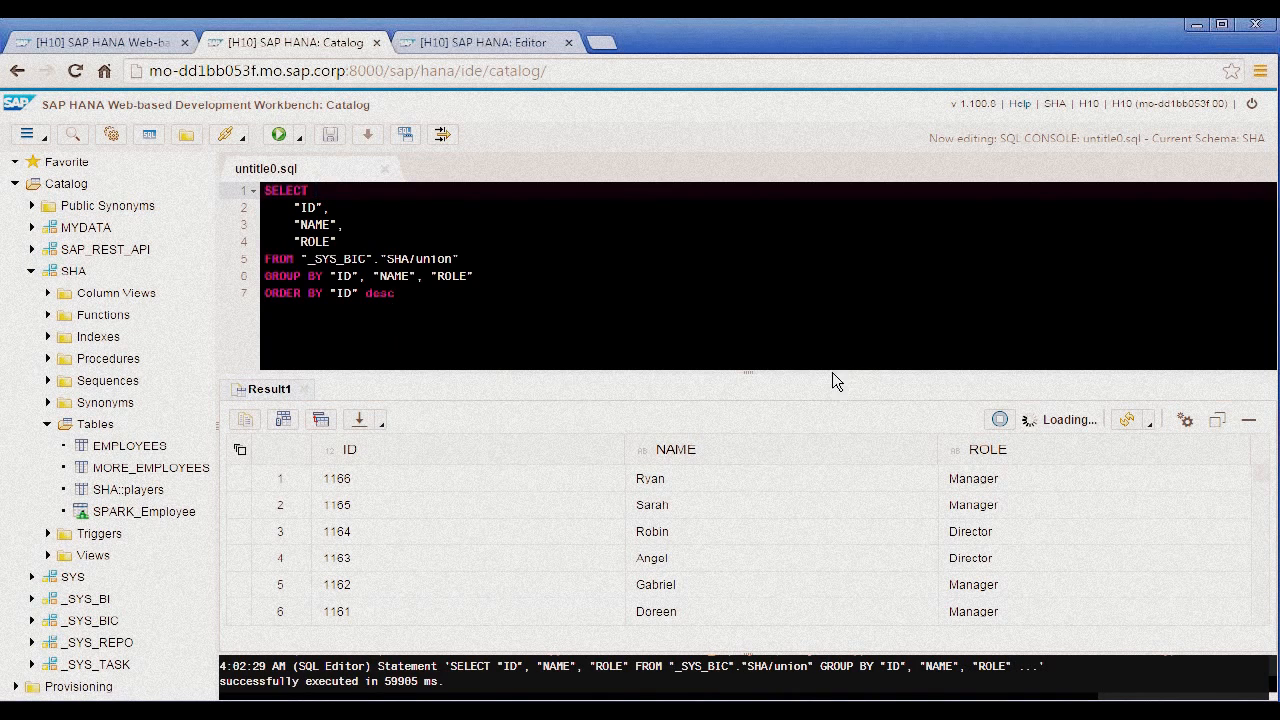
# - Enlarge the query result area and examine the combined employee rows by ID, name and role
pyautogui.moveTo(750, 371); pyautogui.dragTo(752, 257)
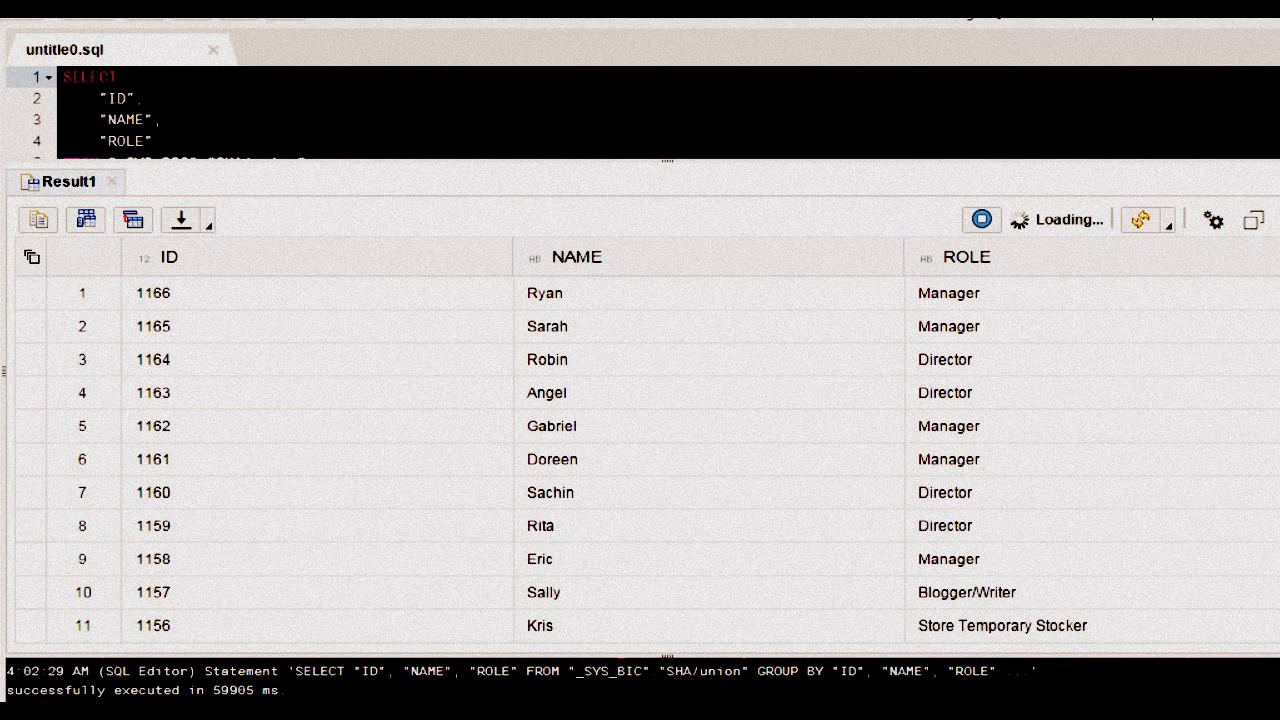
pyautogui.scroll(-3, 640, 460)
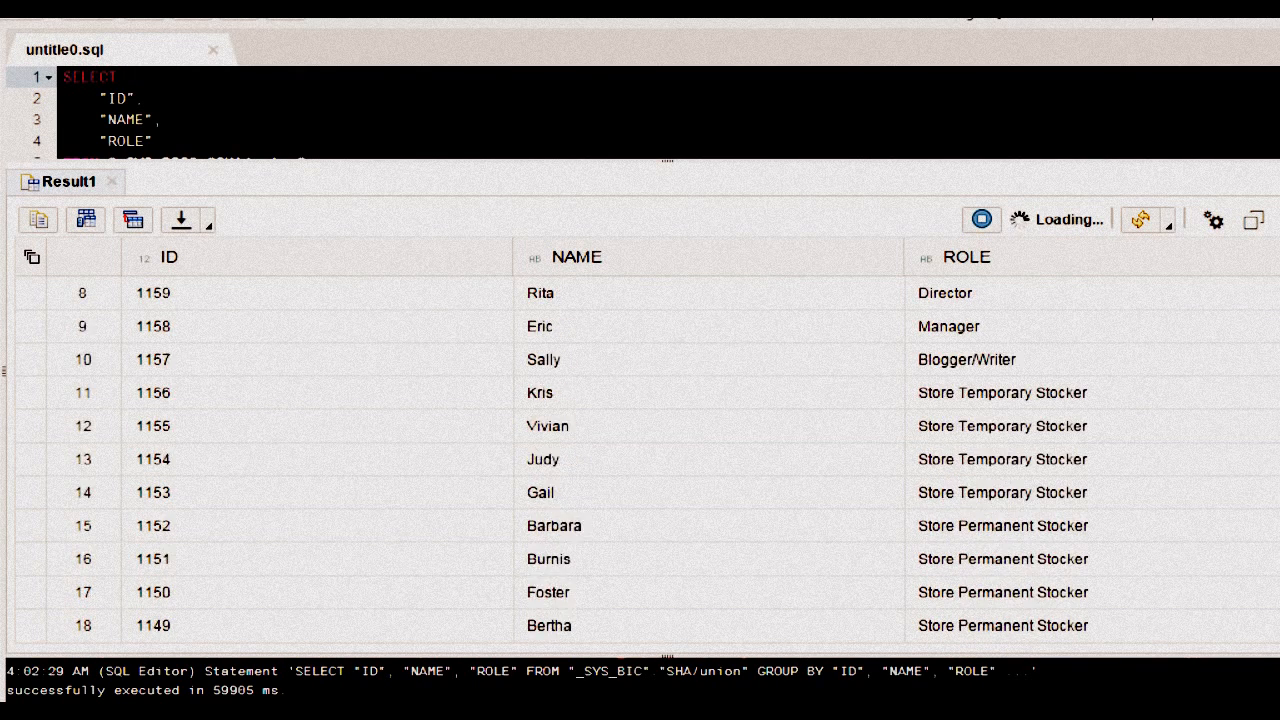
pyautogui.scroll(-6, 640, 460)
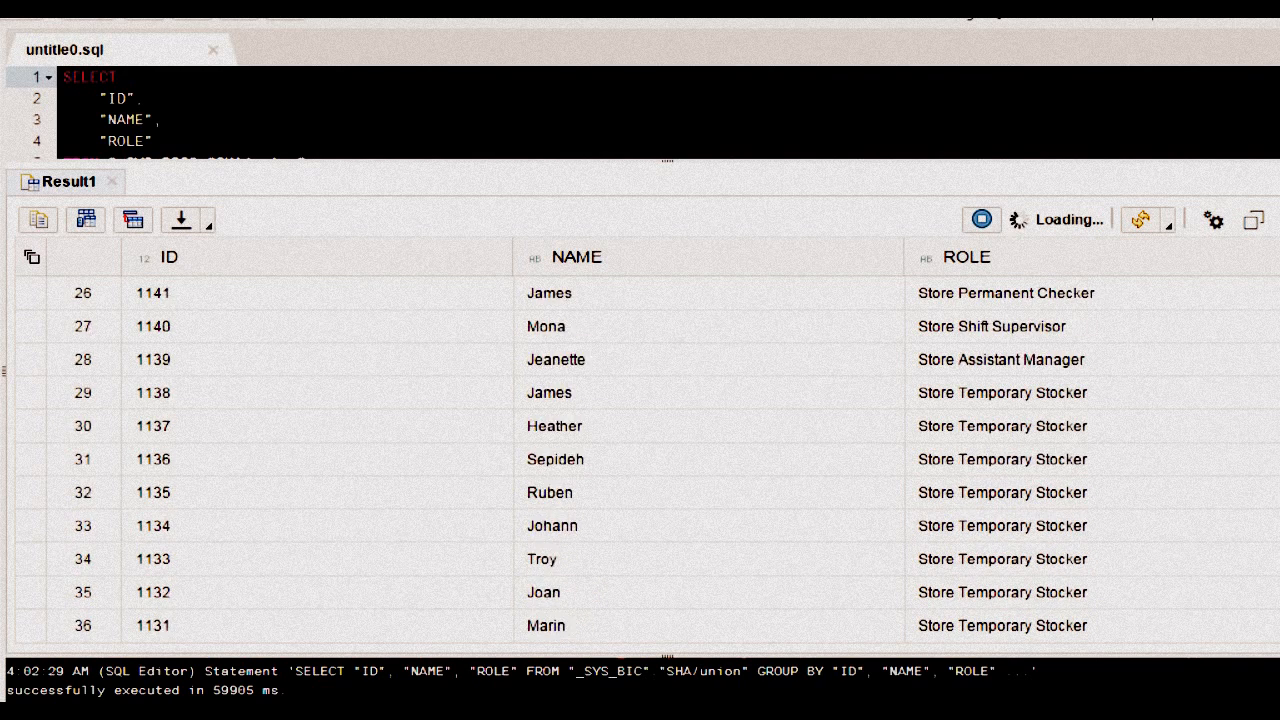
pyautogui.scroll(4, 640, 460)
pyautogui.scroll(6, 640, 460)
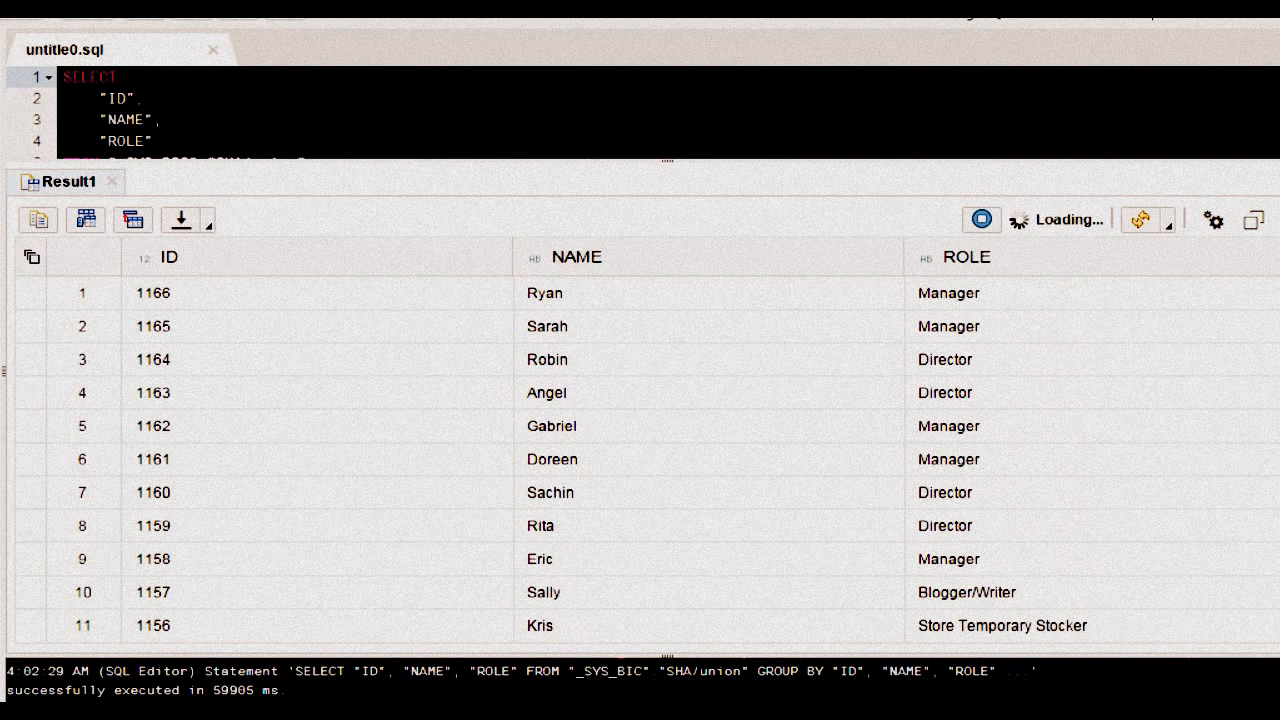